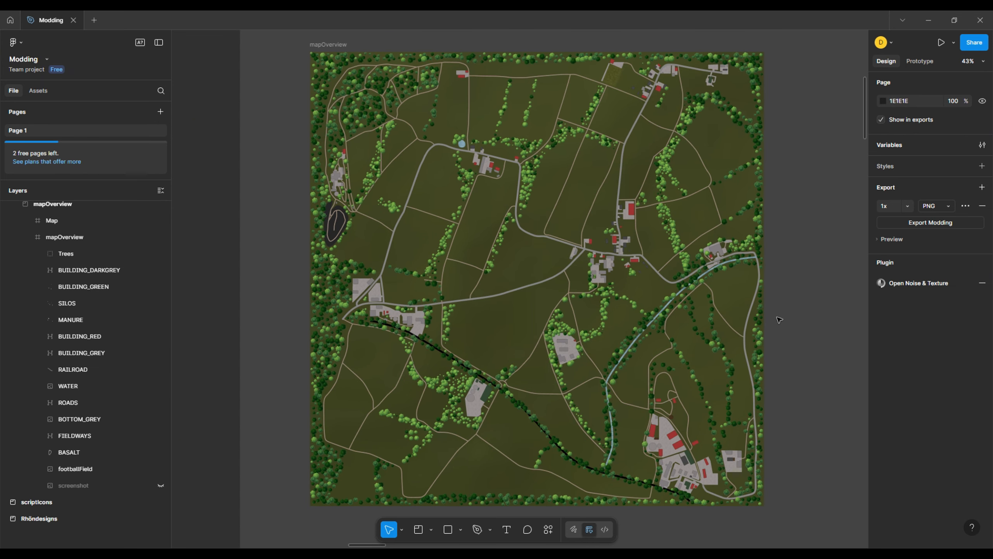
Select the mapOverview frame and examine its buildings, trees and roads up close and as a whole
click(330, 47)
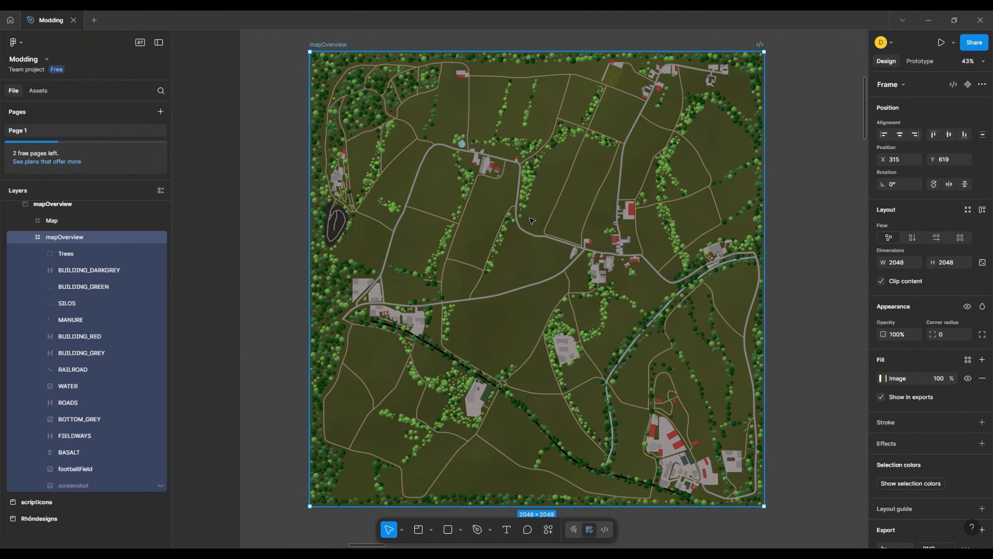
scroll(532, 221, up, 12)
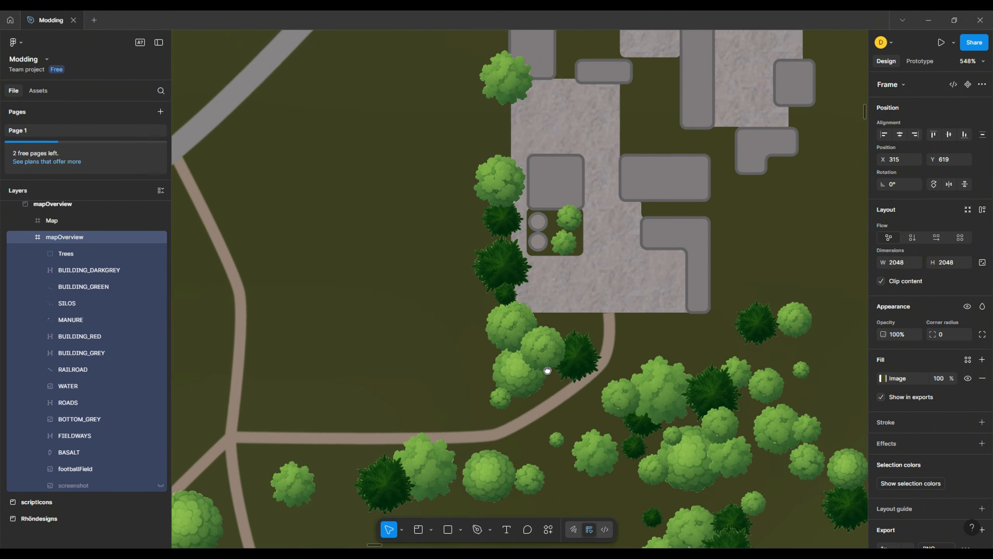
scroll(547, 370, up, 1)
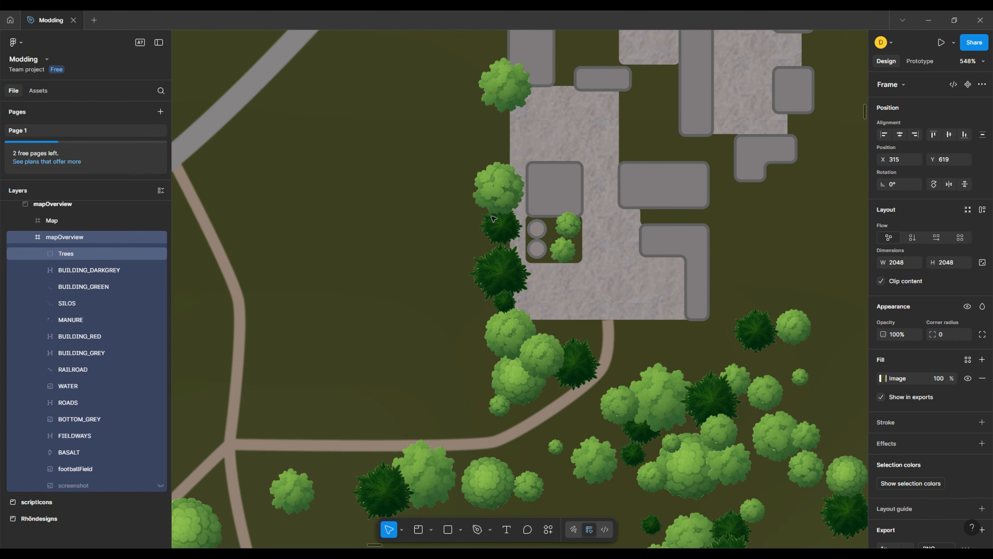
scroll(393, 366, down, 10)
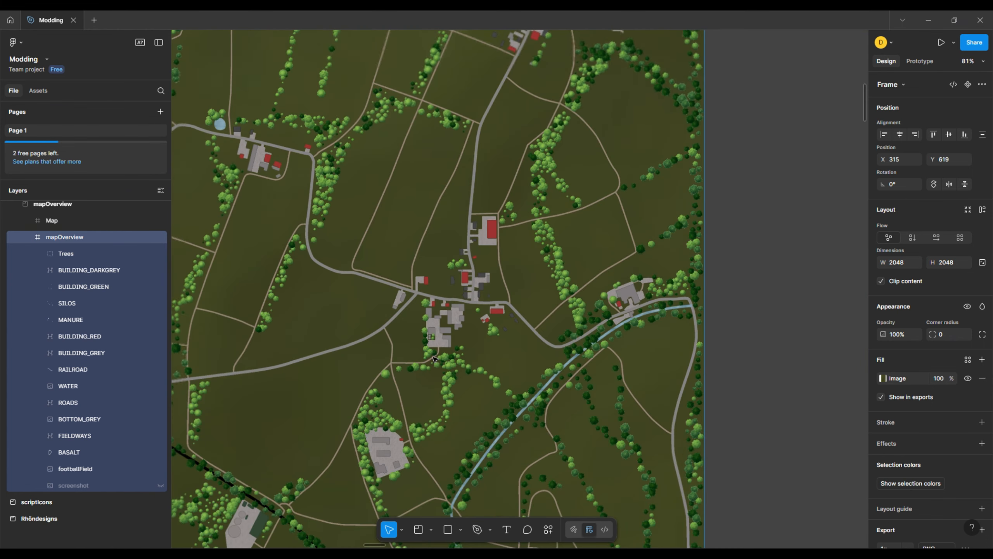
scroll(435, 359, down, 5)
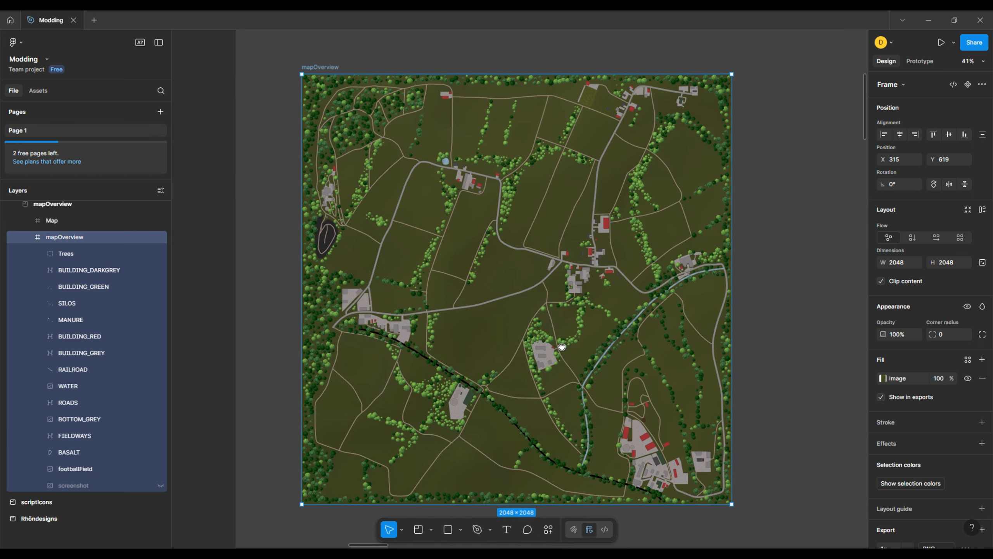
scroll(561, 347, down, 1)
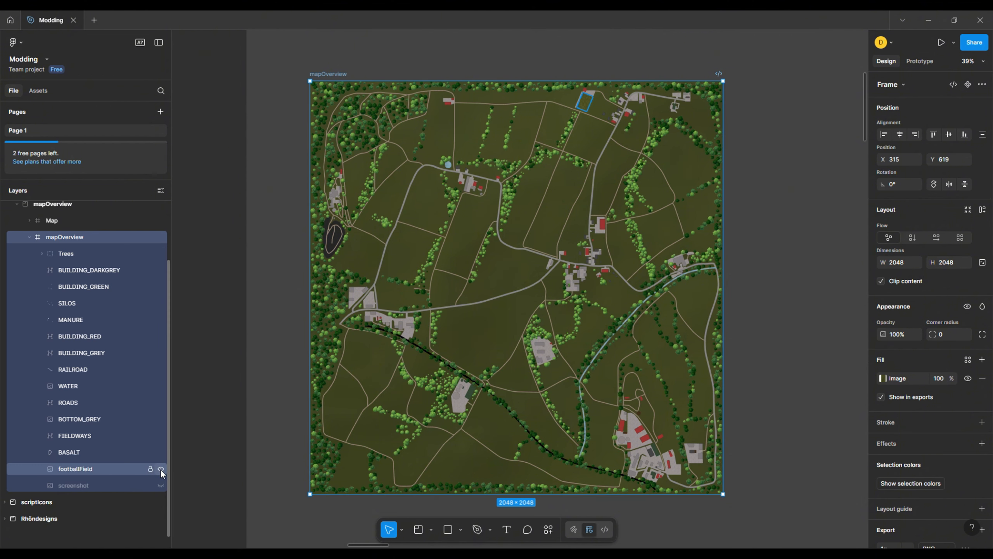
Hide every visible layer inside the mapOverview frame, from footballField up to Trees
click(160, 469)
click(160, 452)
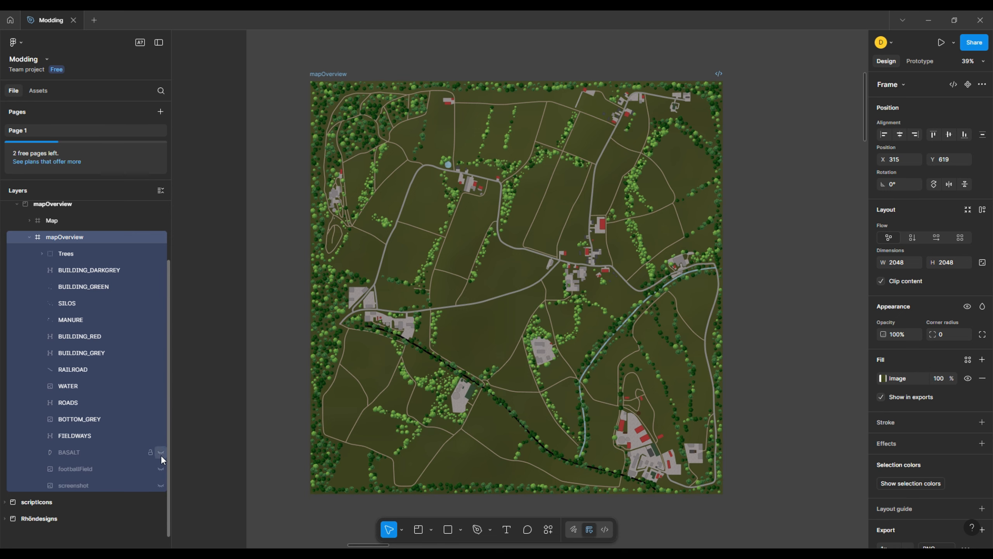
click(160, 435)
click(161, 419)
click(161, 402)
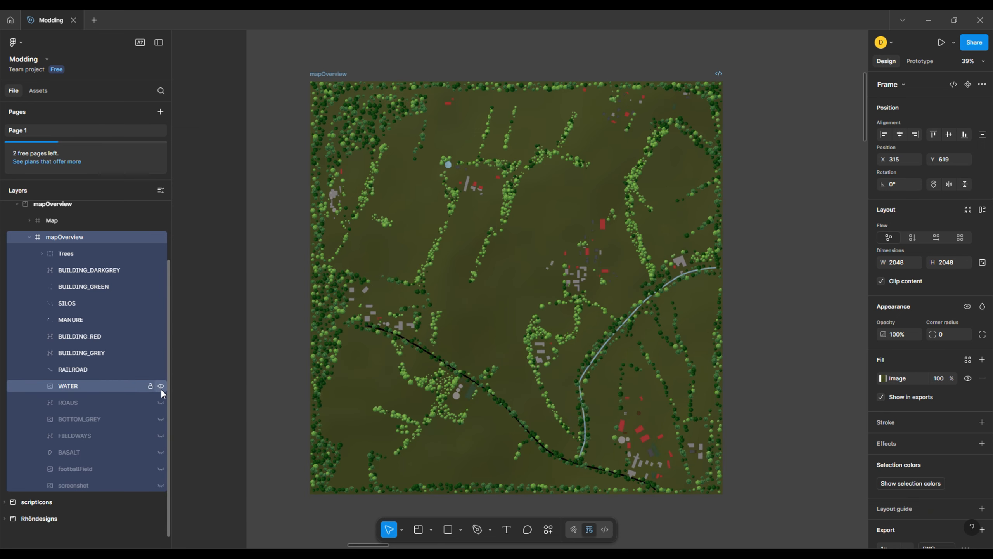
click(160, 386)
click(160, 369)
click(160, 352)
click(161, 336)
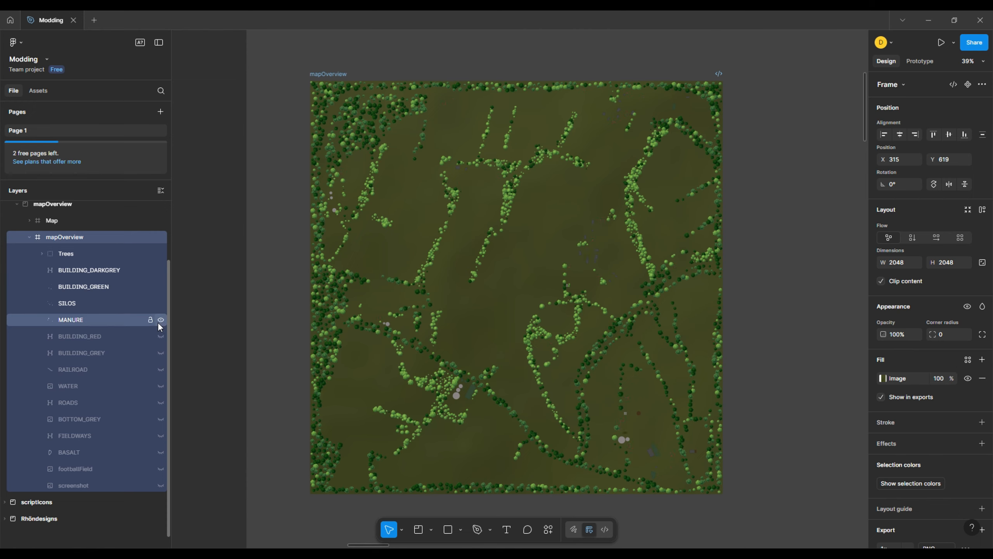
click(160, 320)
click(161, 304)
click(160, 286)
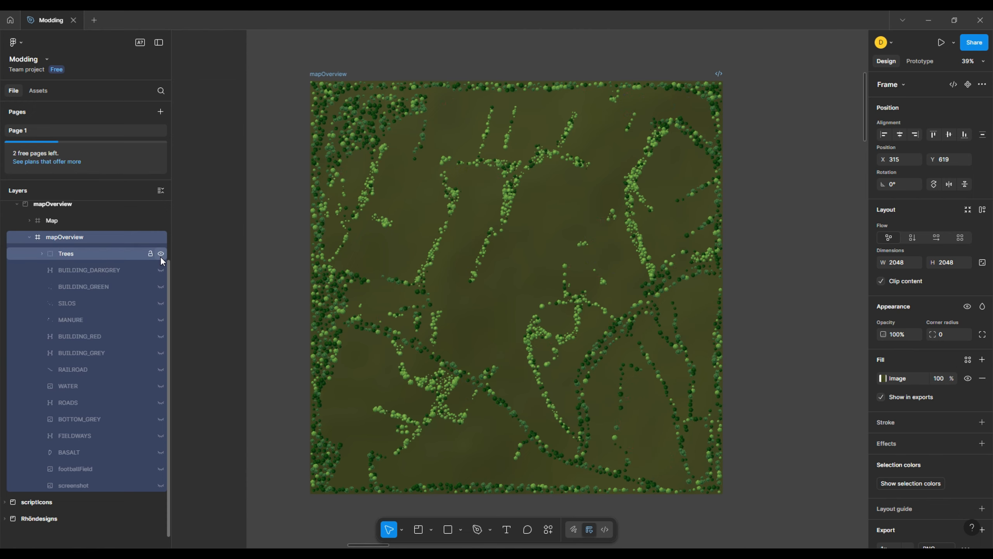
click(160, 254)
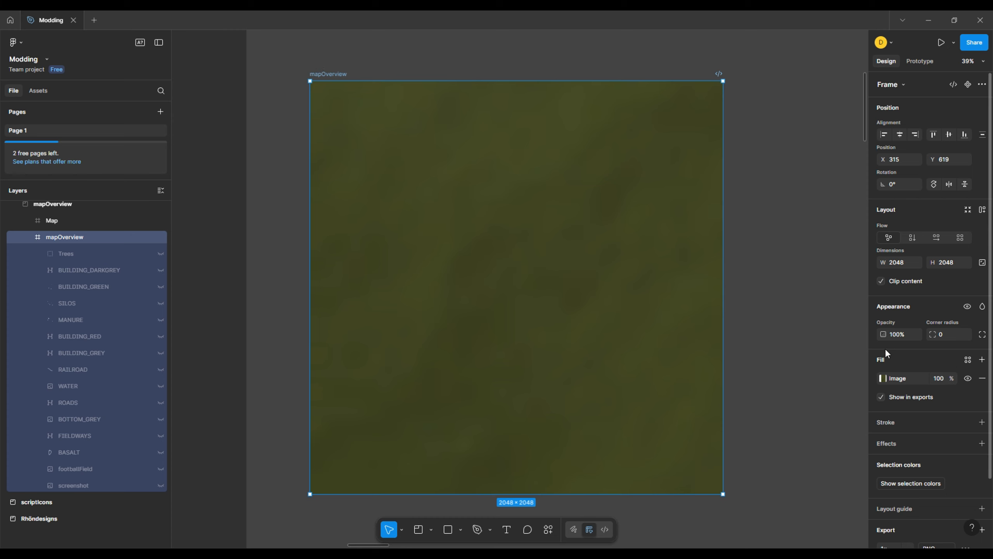
Inspect the image fill settings of the mapOverview frame without changing them
click(882, 378)
mouse_move(810, 352)
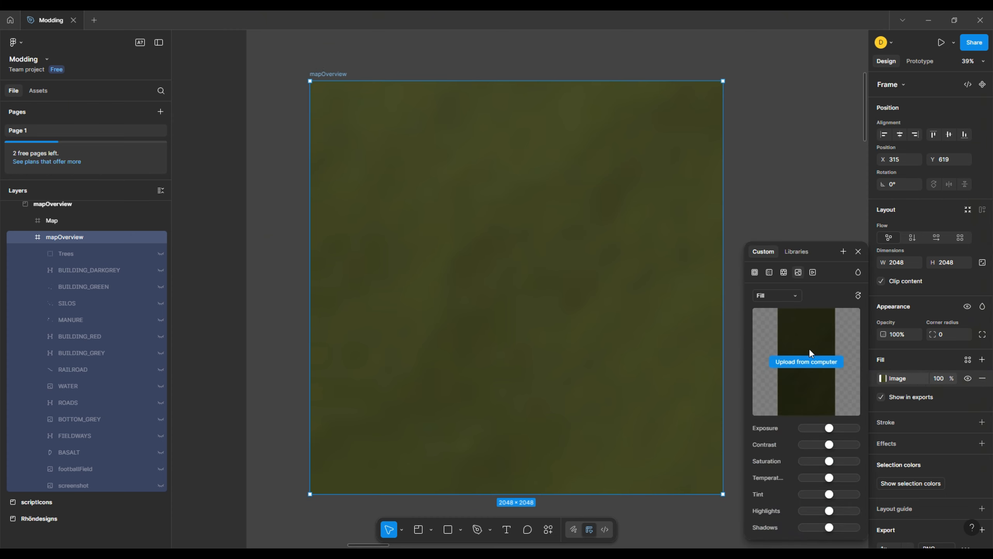
click(858, 251)
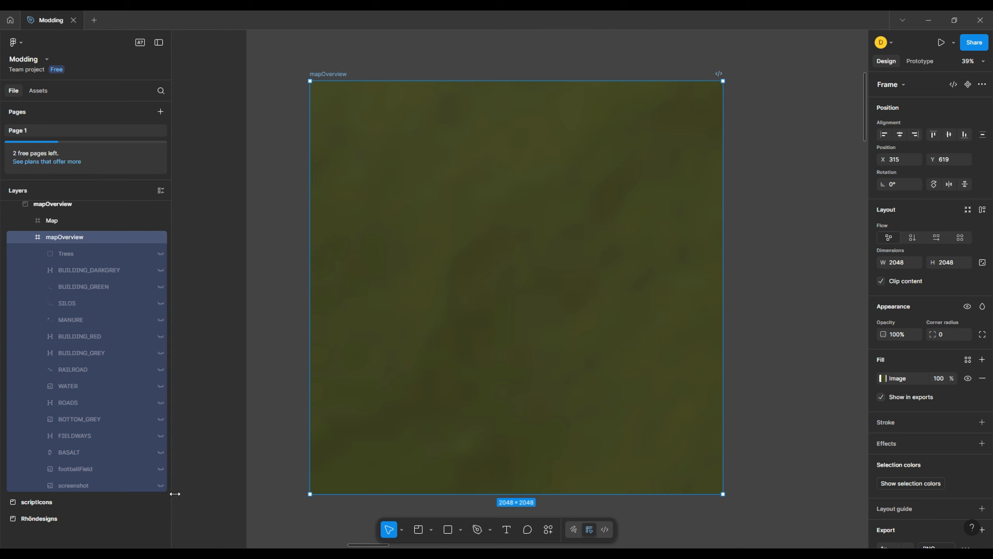
Make the hidden screenshot layer of the mapOverview frame visible
click(86, 486)
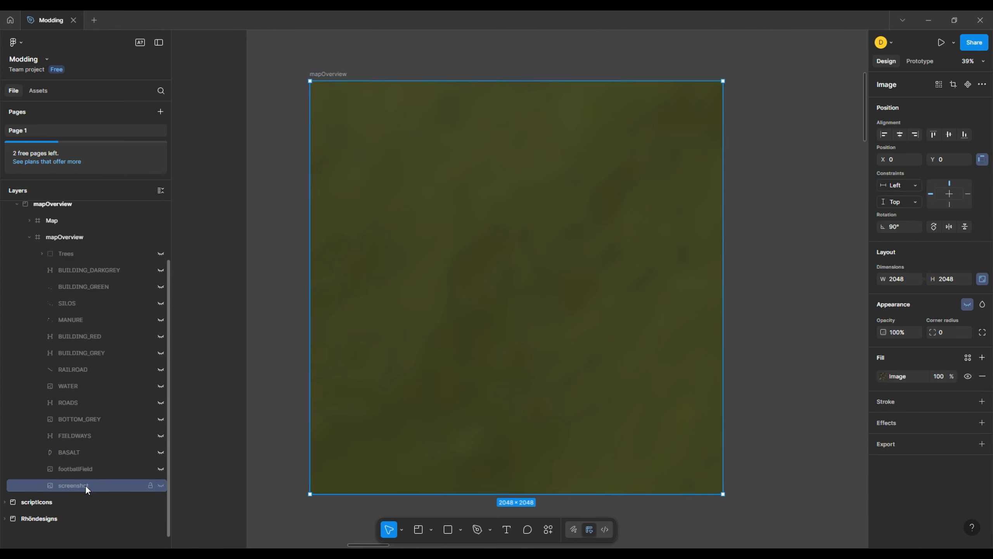
click(160, 485)
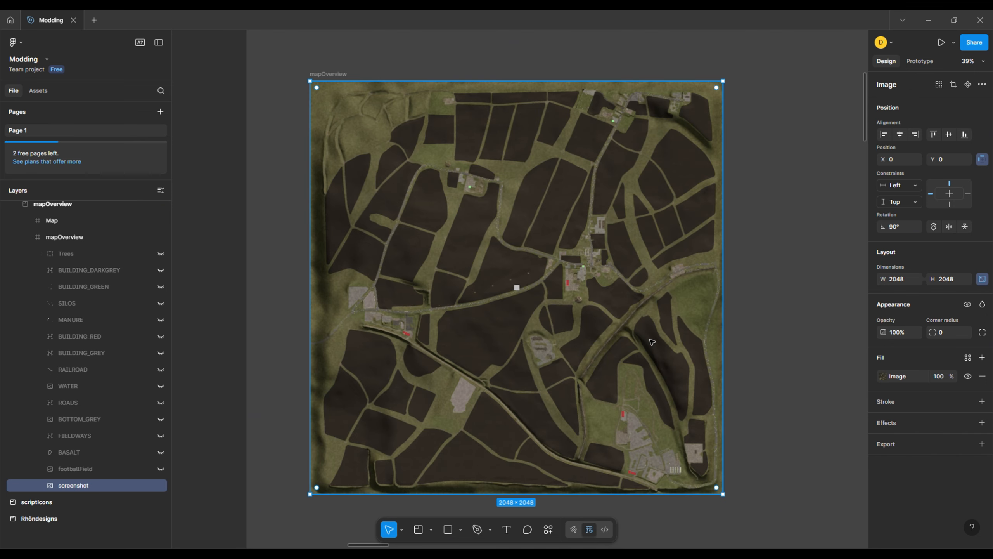
Examine the roads, fields, farmyards and railway line across the aerial map screenshot
scroll(641, 286, up, 3)
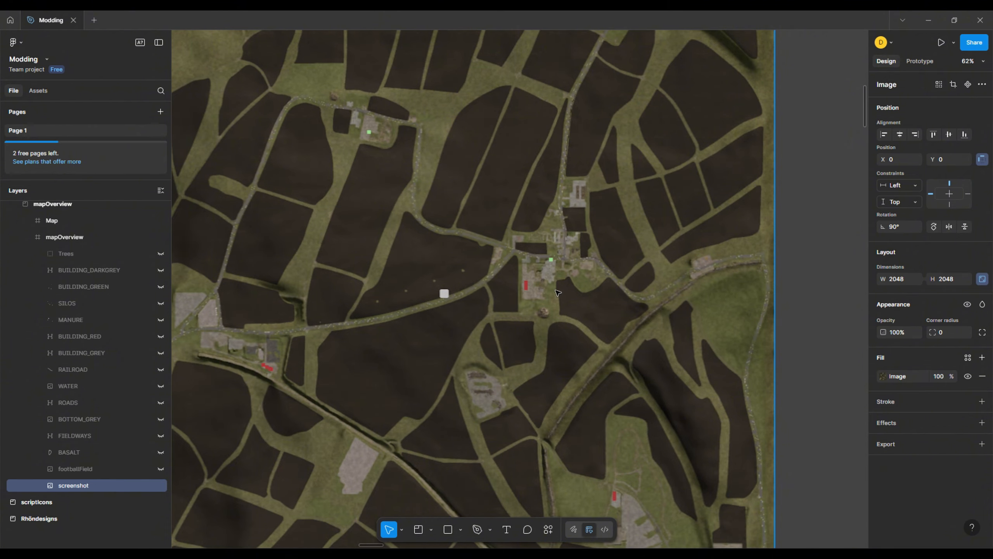
scroll(454, 215, up, 3)
scroll(510, 240, down, 4)
drag(575, 212, 529, 301)
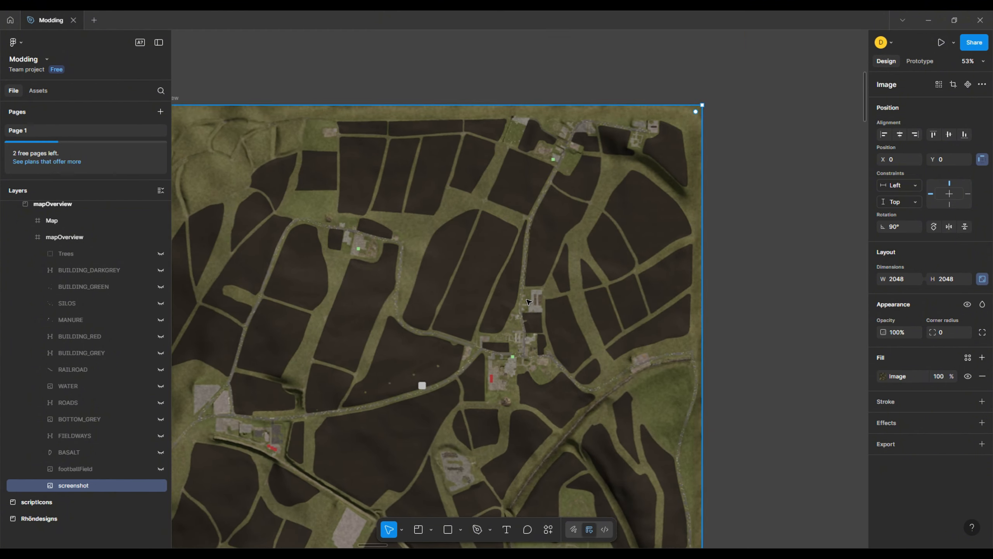
scroll(527, 299, up, 5)
drag(531, 235, 524, 371)
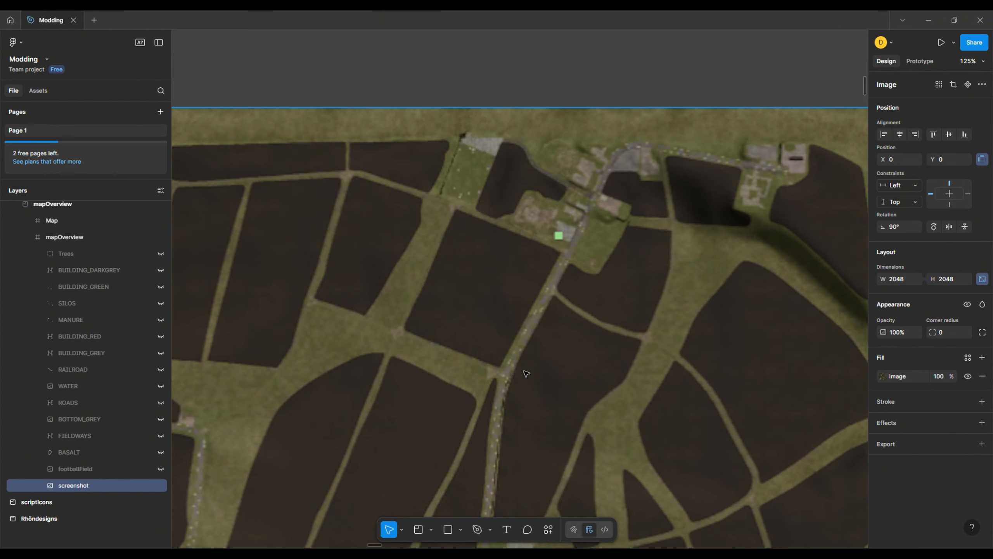
scroll(562, 347, down, 2)
drag(463, 381, 605, 386)
drag(508, 280, 557, 348)
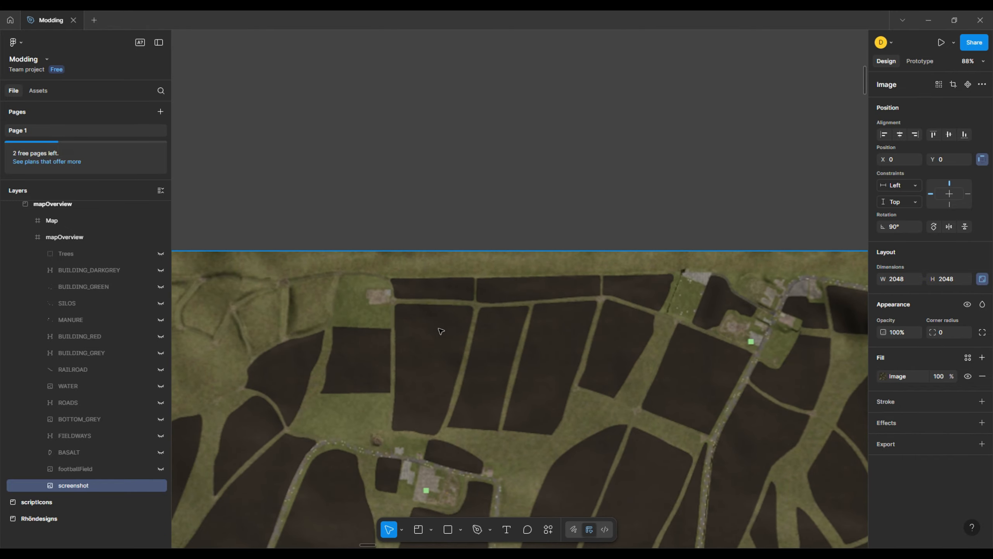
scroll(441, 331, up, 4)
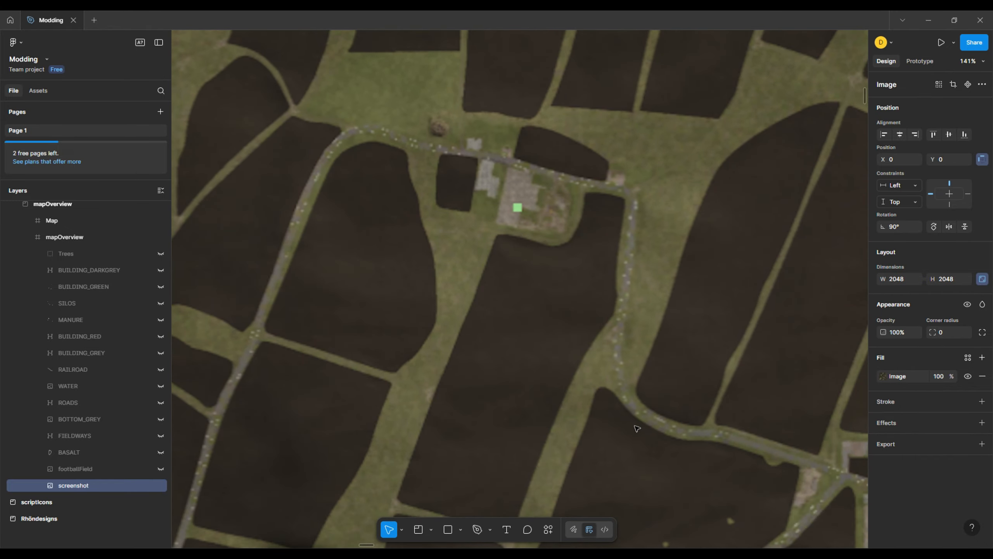
scroll(636, 429, down, 4)
drag(679, 502, 610, 319)
drag(656, 269, 618, 239)
scroll(534, 270, up, 5)
scroll(551, 340, down, 5)
drag(626, 415, 610, 294)
drag(703, 335, 606, 328)
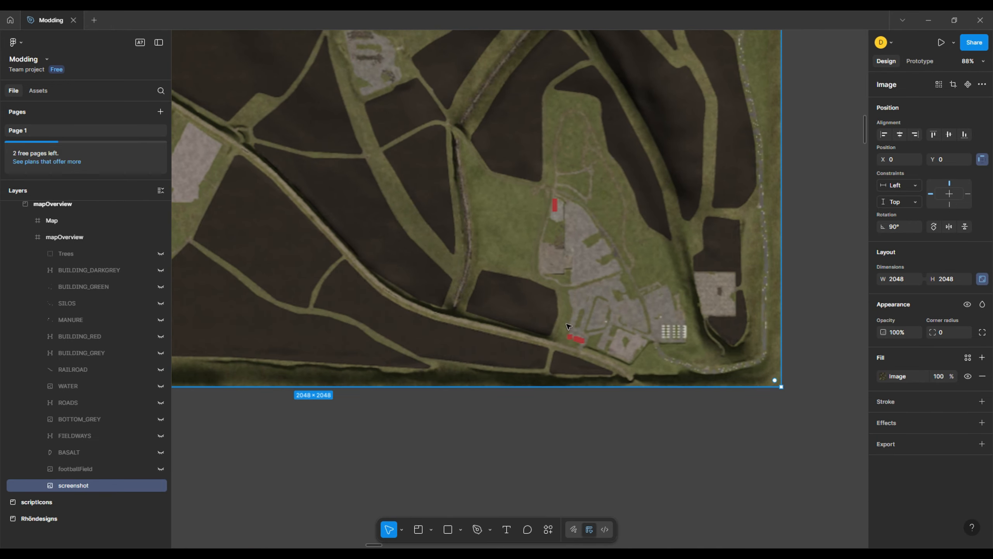
scroll(569, 326, up, 3)
scroll(569, 327, left, 6)
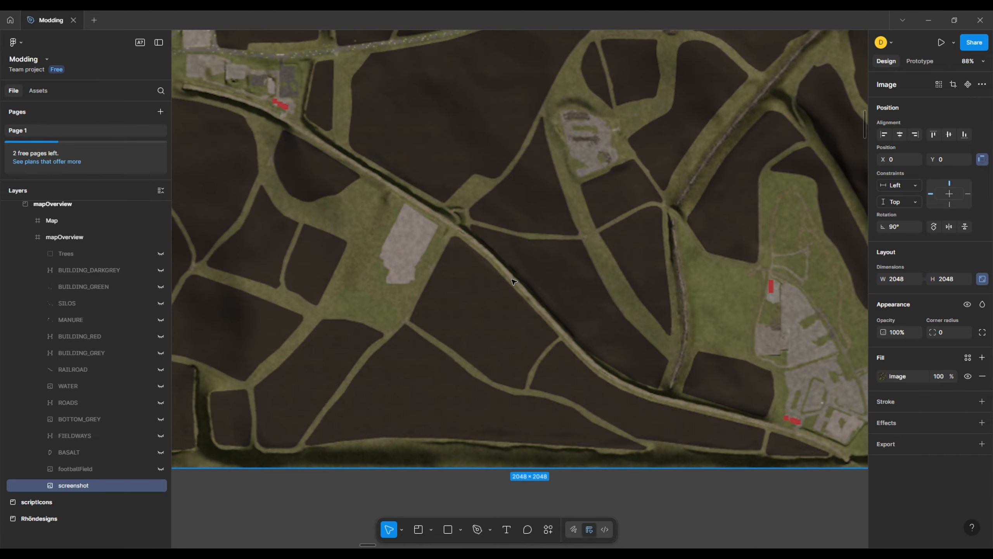
scroll(629, 306, down, 5)
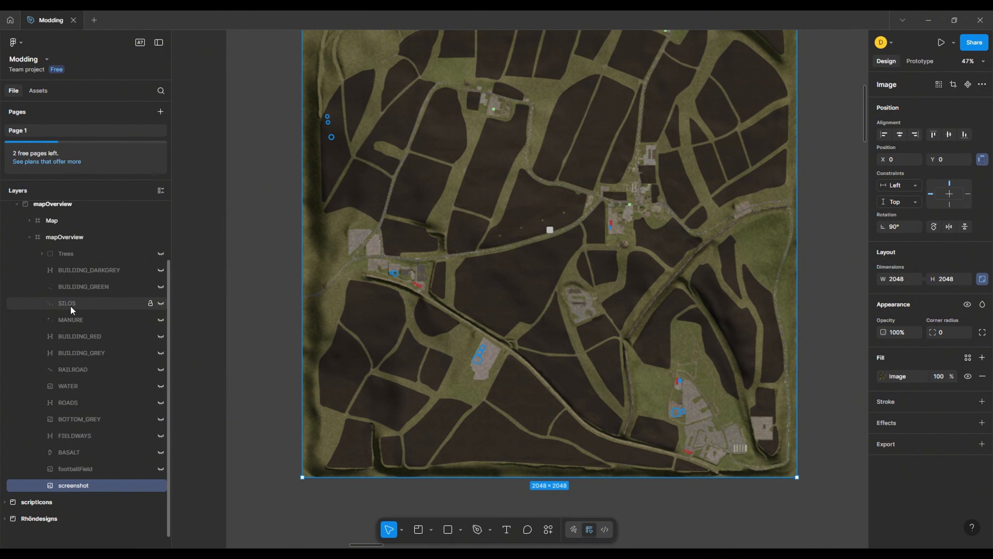
Show the ROADS layer temporarily to compare its path with the roads in the screenshot, and hide it again
click(73, 401)
click(161, 402)
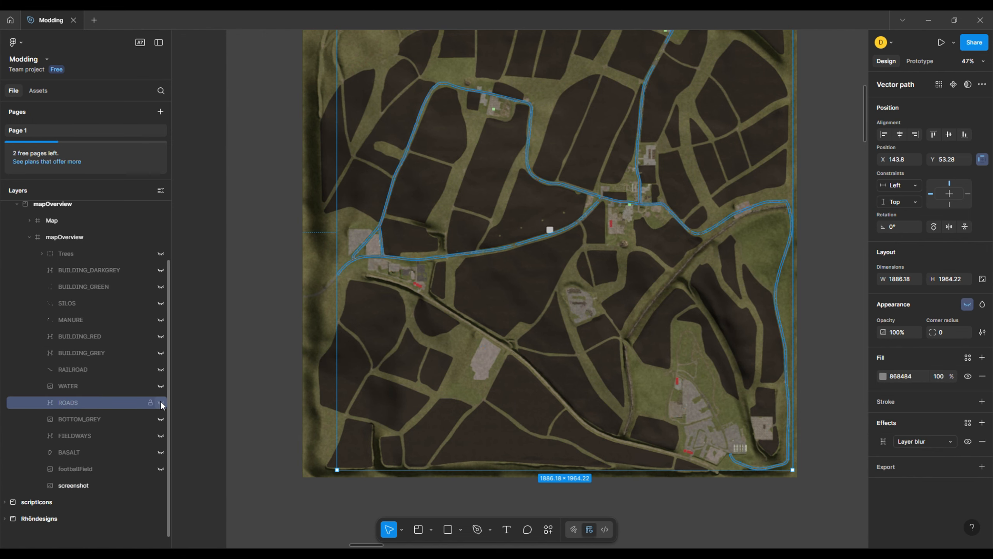
scroll(590, 196, up, 10)
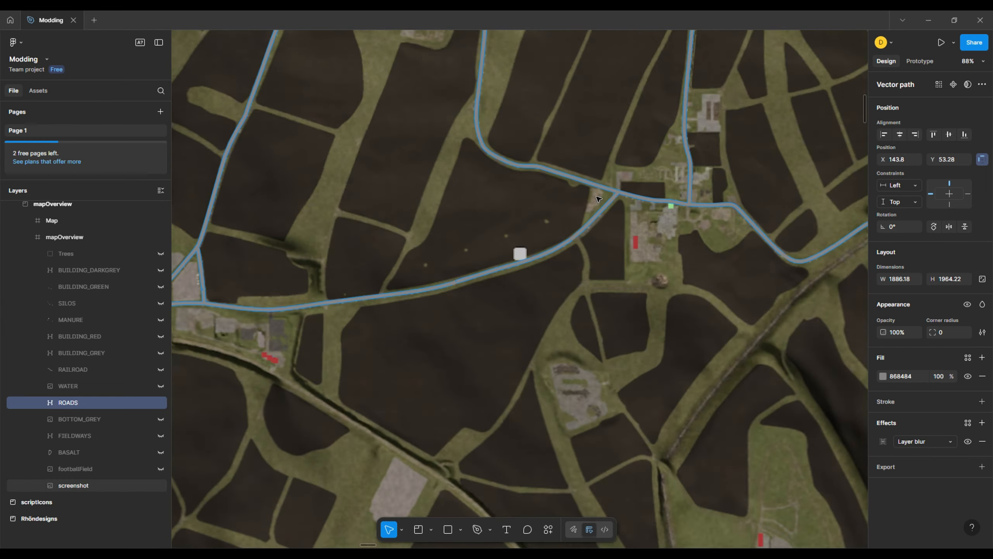
scroll(553, 243, down, 5)
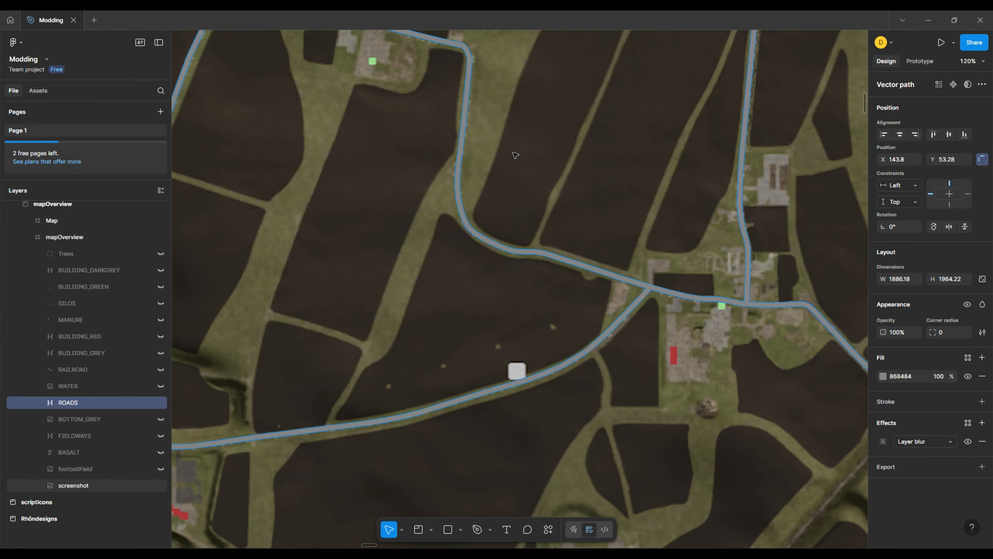
scroll(598, 212, down, 3)
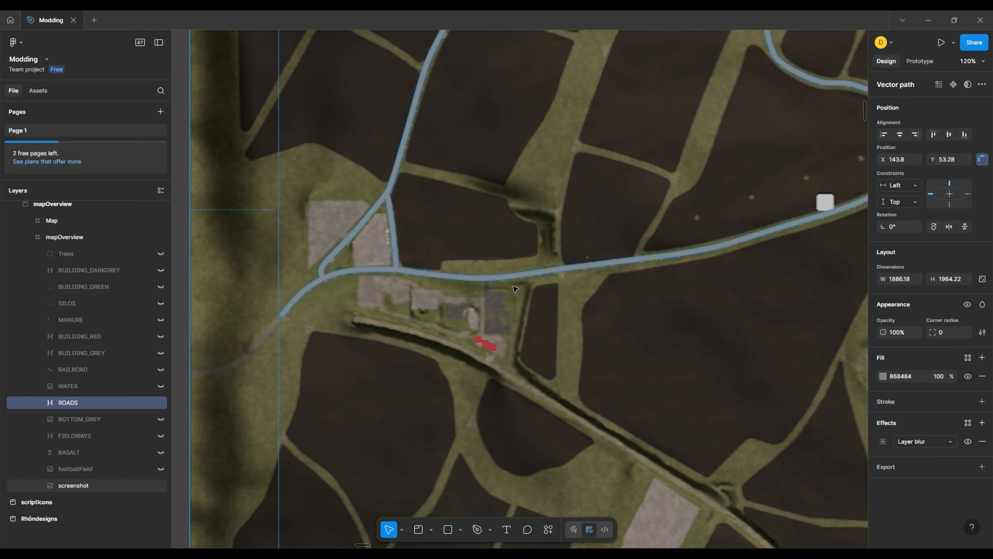
scroll(510, 317, right, 3)
drag(733, 287, 649, 291)
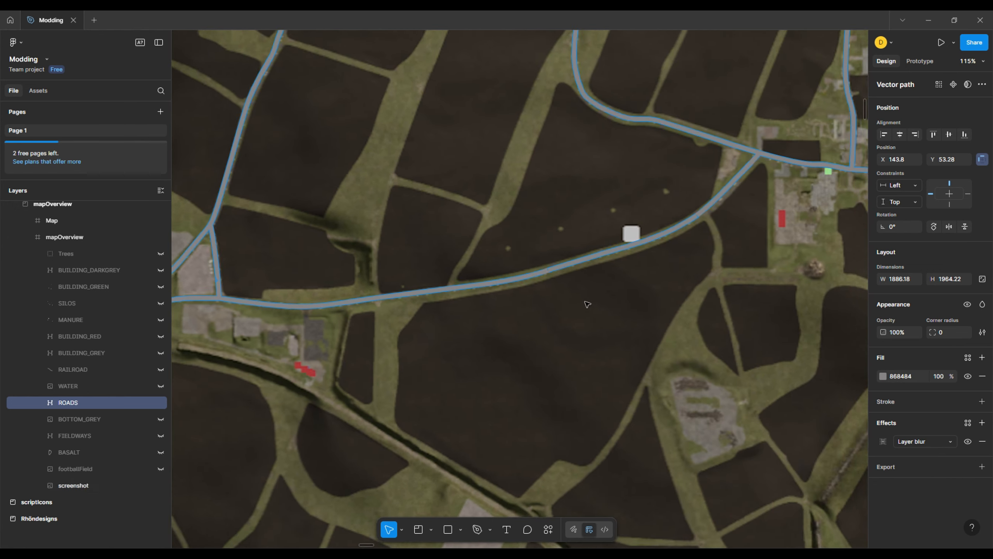
scroll(446, 356, down, 1)
drag(445, 355, 639, 301)
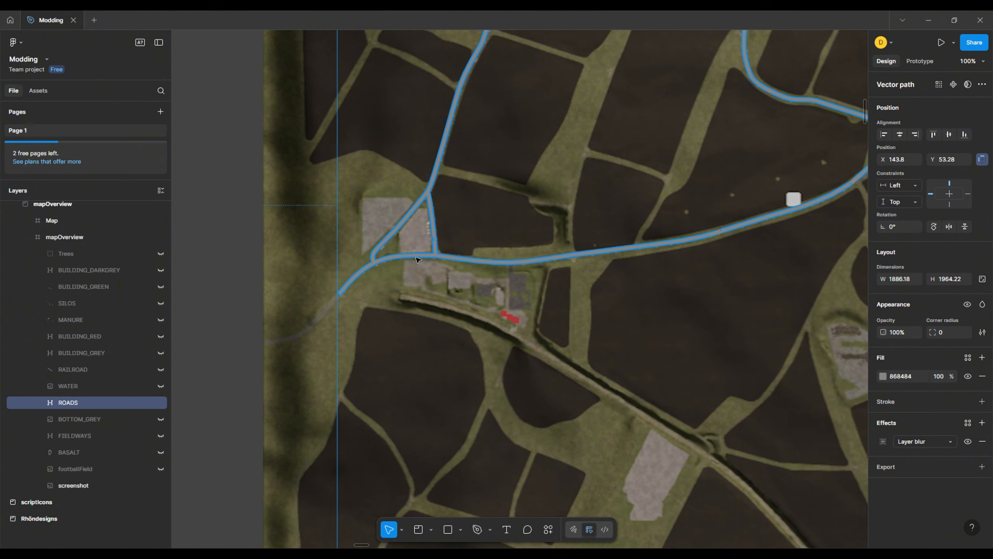
scroll(613, 380, down, 5)
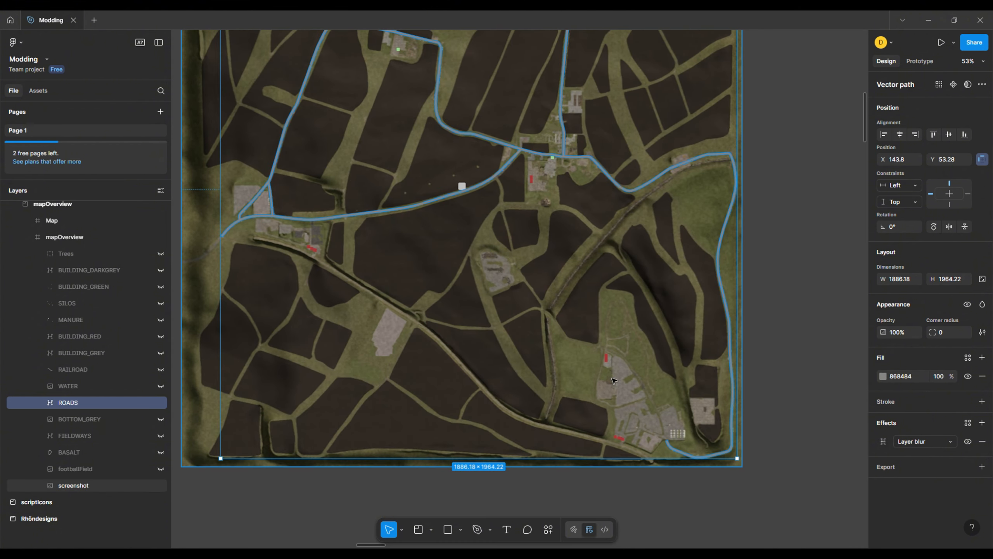
drag(592, 385, 586, 405)
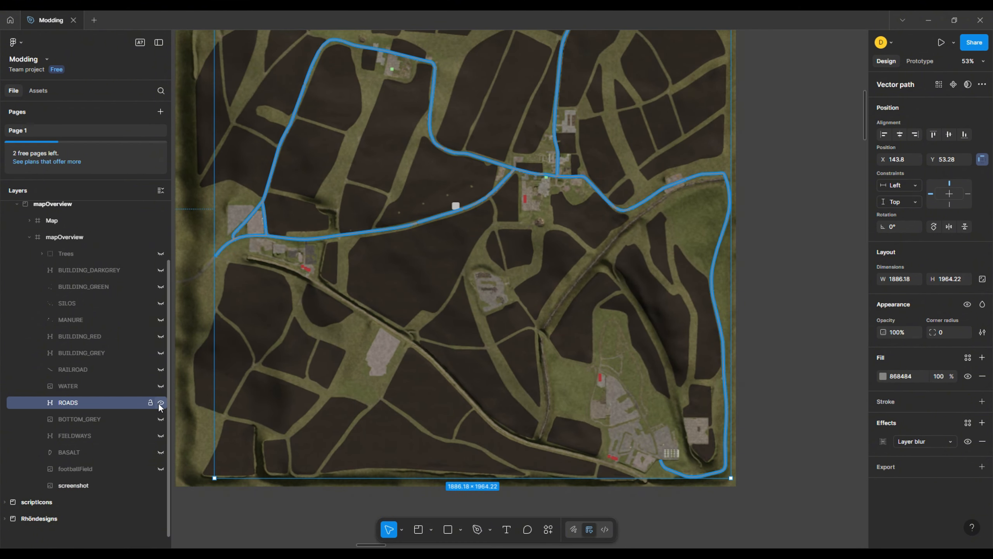
click(160, 403)
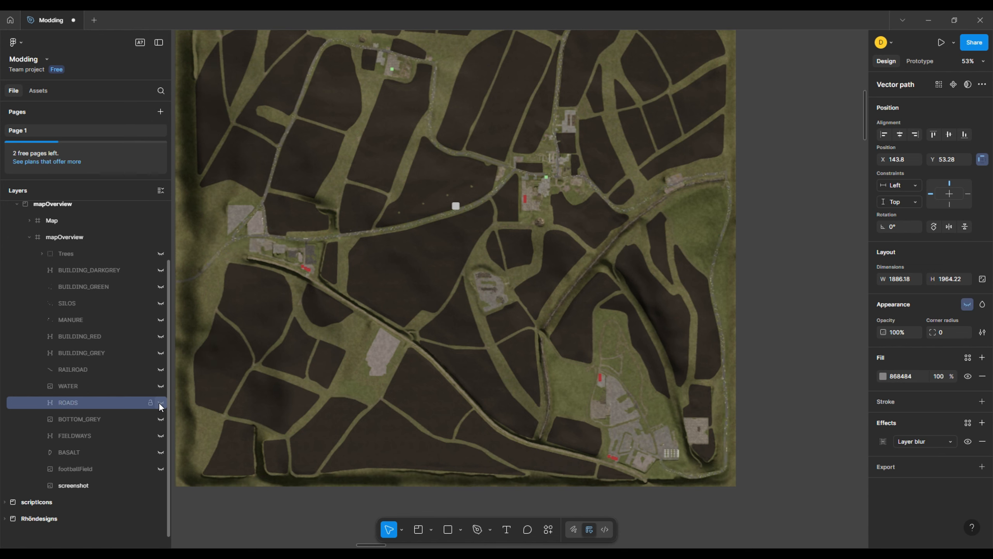
drag(520, 252, 510, 293)
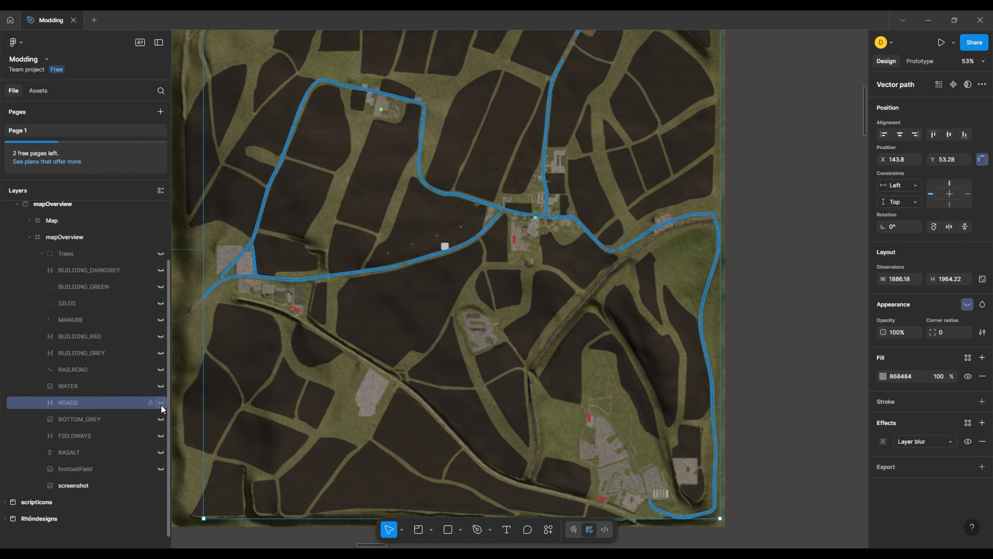
Start a Pen tool path in the mapOverview frame, tracing the curved road southwest from the central village junction past the white marker
click(71, 237)
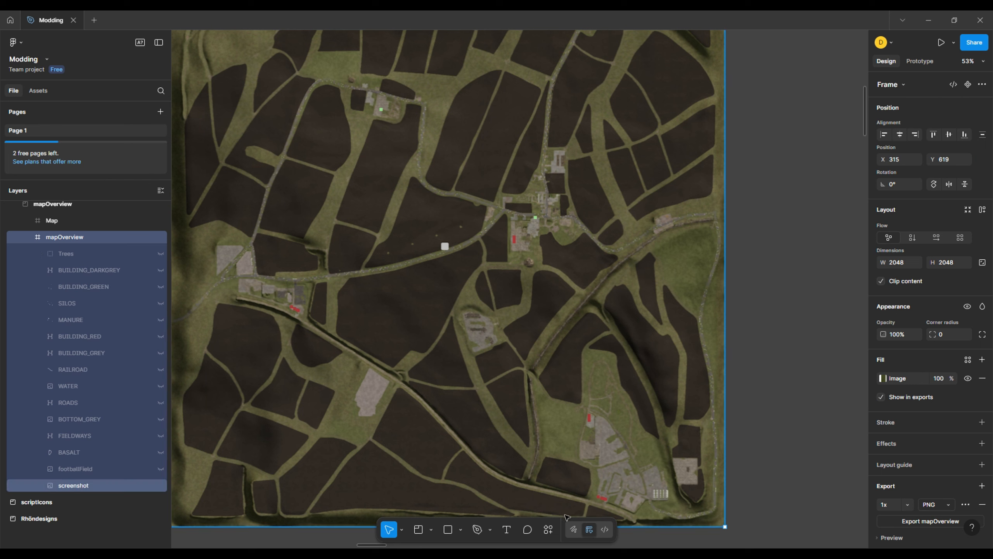
click(478, 532)
scroll(523, 222, up, 5)
scroll(459, 407, up, 3)
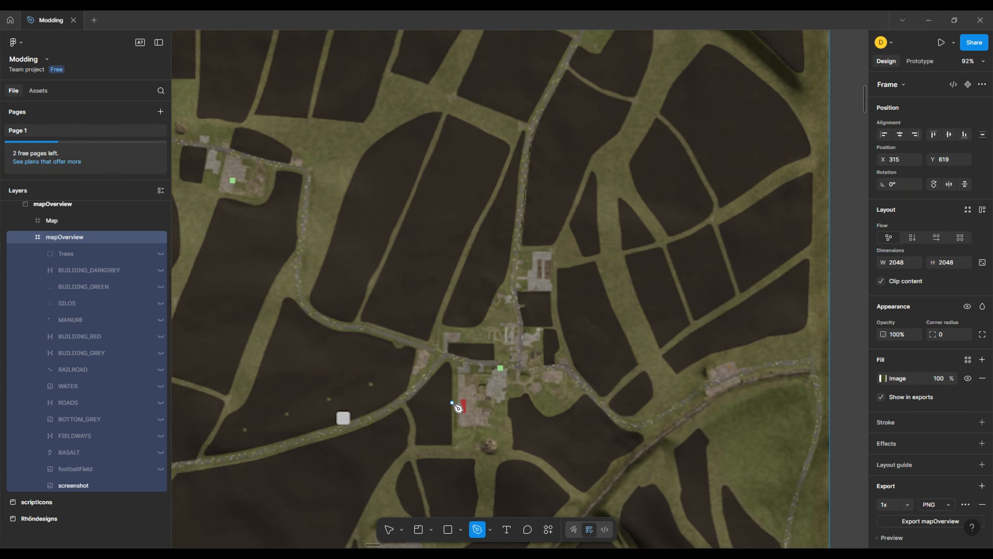
scroll(458, 408, up, 6)
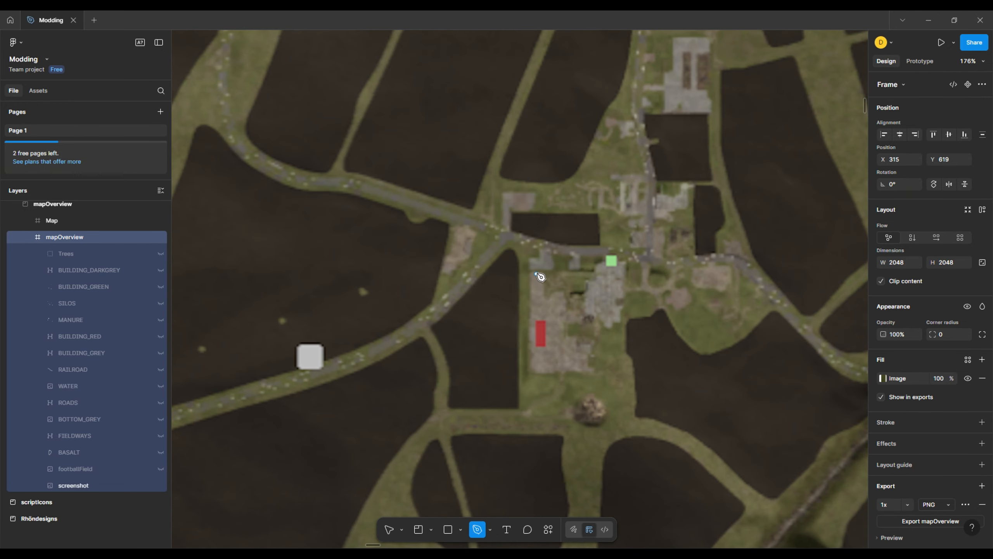
click(506, 236)
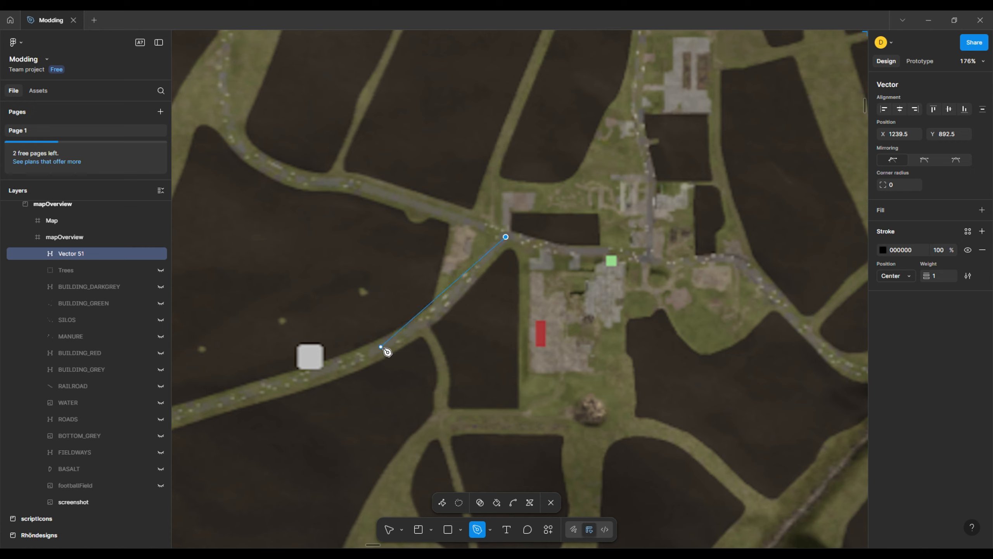
drag(400, 338, 349, 365)
click(228, 398)
scroll(228, 398, down, 3)
drag(298, 389, 558, 268)
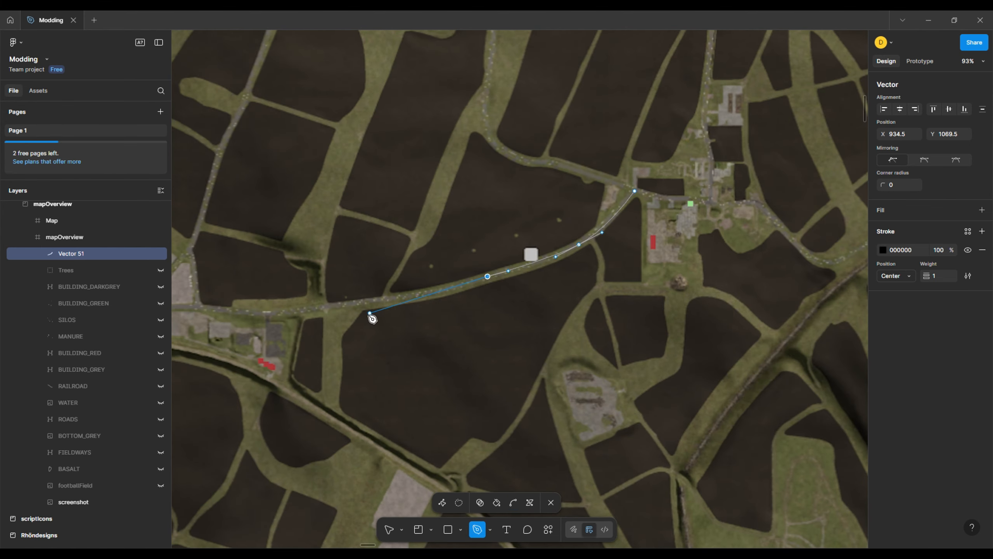
Continue the path with curved points along the road westward to the farmyard near the western crossroads, and finish drawing
scroll(366, 306, up, 5)
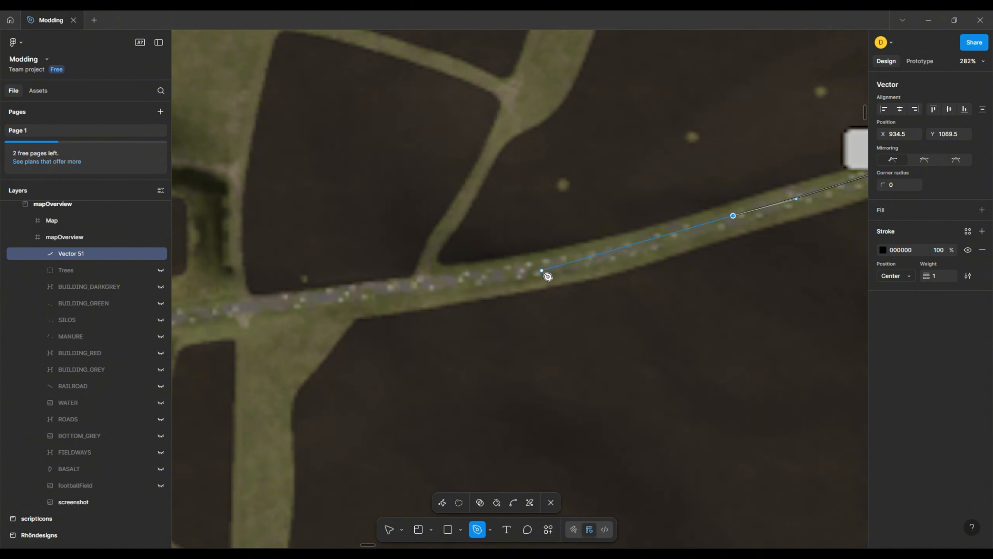
drag(514, 273, 424, 291)
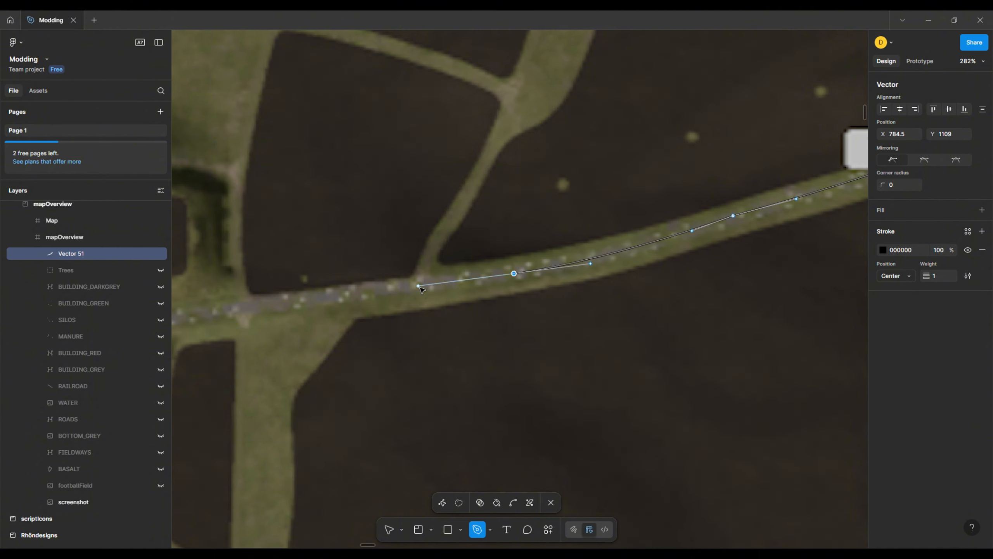
drag(248, 315, 592, 289)
drag(466, 275, 528, 277)
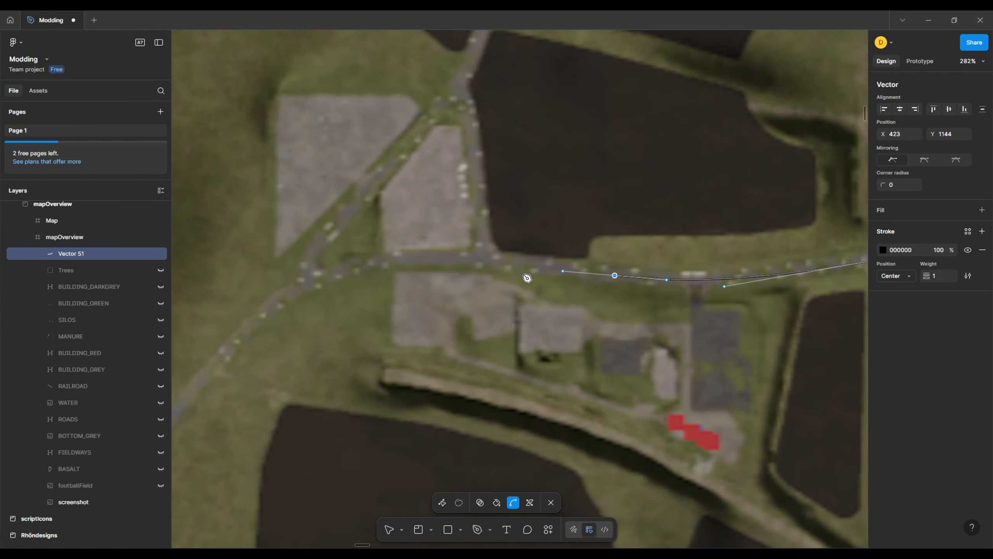
drag(454, 261, 403, 262)
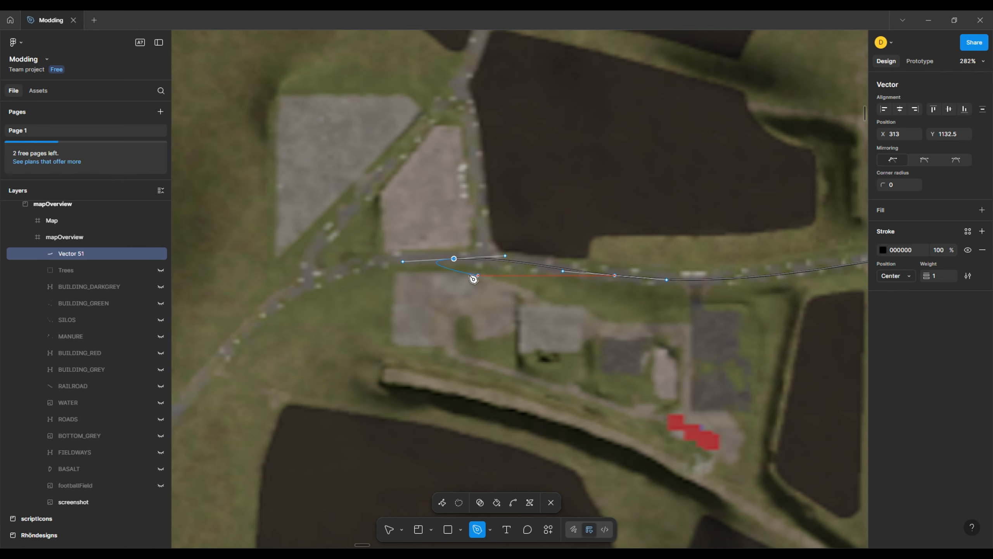
key(Escape)
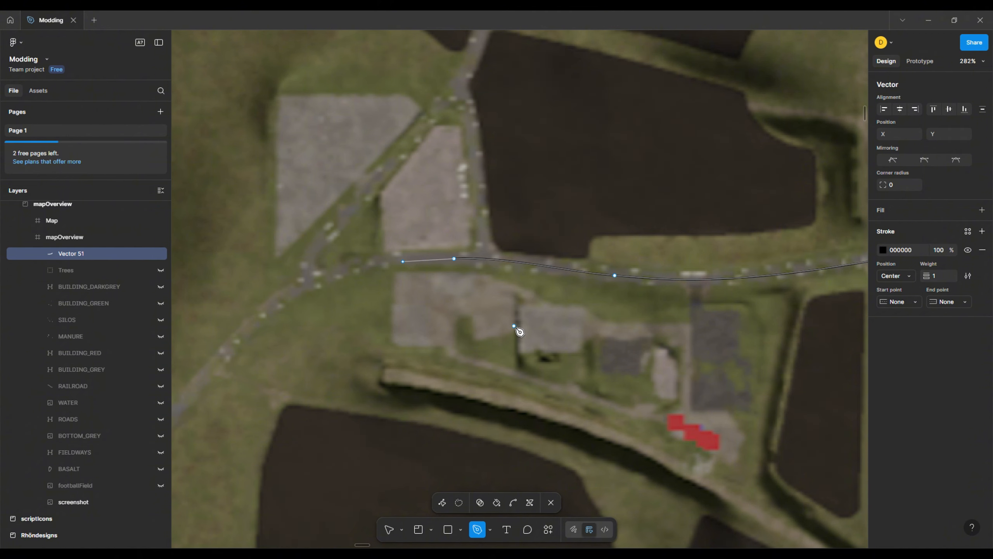
key(v)
key(Escape)
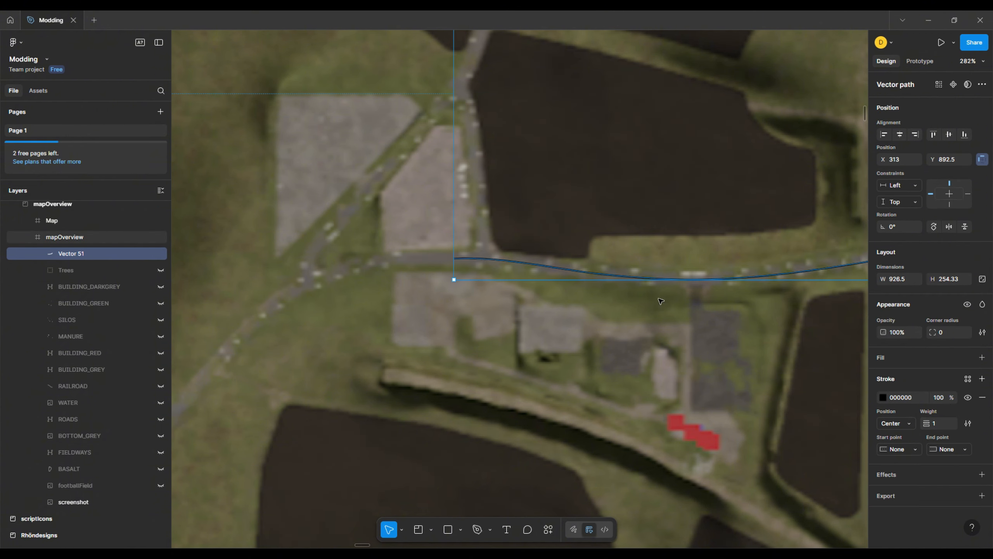
Set the traced road path's stroke weight to 7 and its colour to dark grey 434343
drag(648, 310, 525, 319)
scroll(525, 320, right, 10)
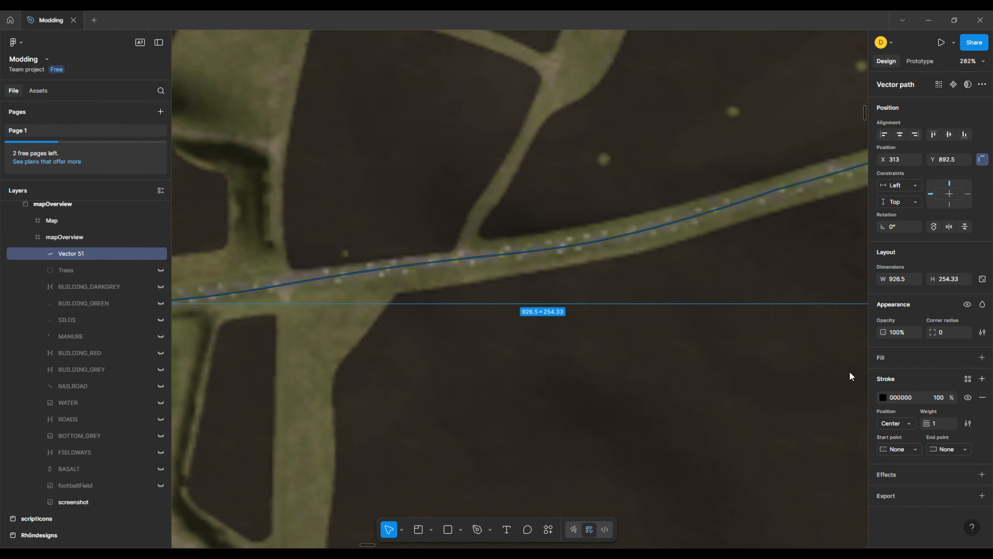
drag(712, 288, 412, 399)
scroll(734, 290, down, 1)
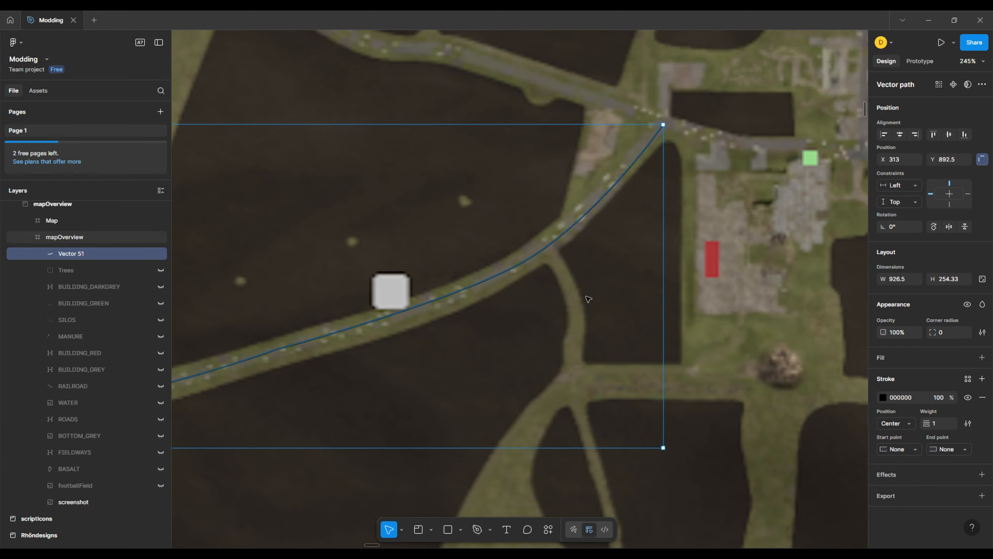
scroll(595, 255, up, 5)
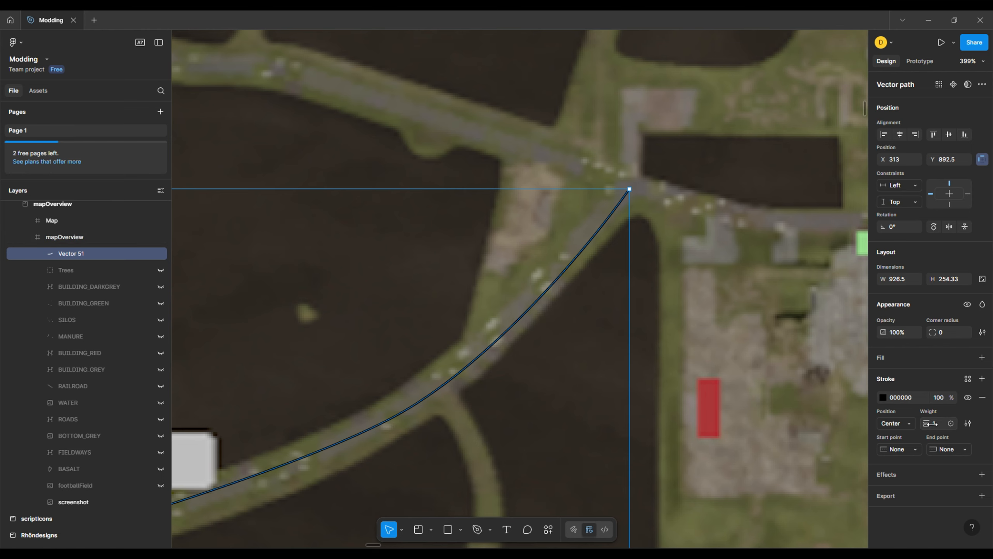
drag(931, 423, 933, 423)
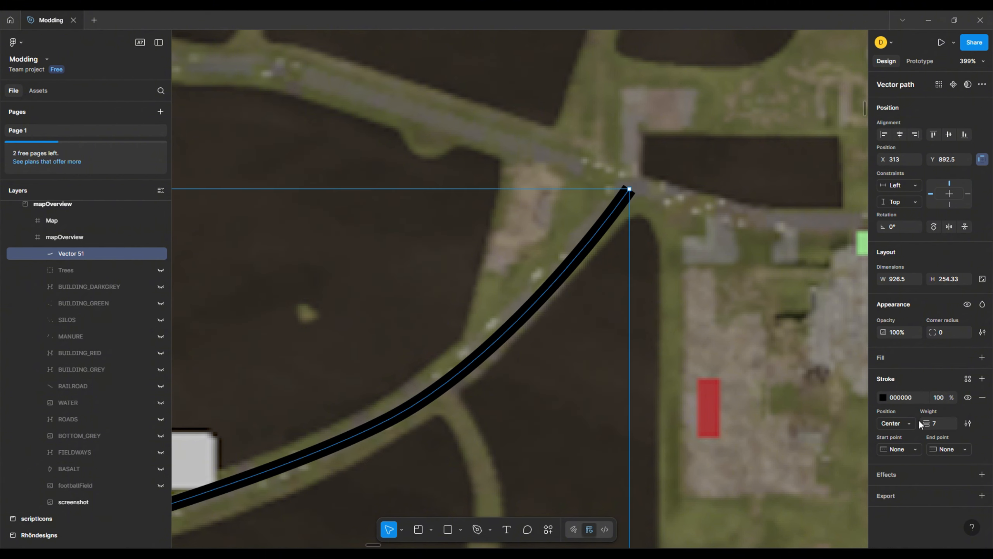
click(884, 396)
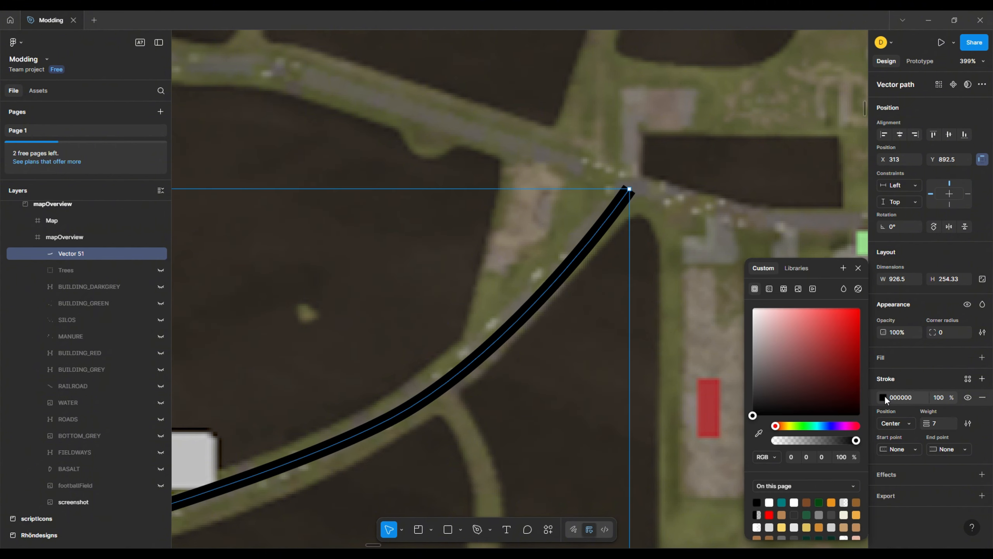
mouse_move(767, 408)
mouse_down()
mouse_move(755, 412)
mouse_move(748, 381)
mouse_move(734, 384)
mouse_up()
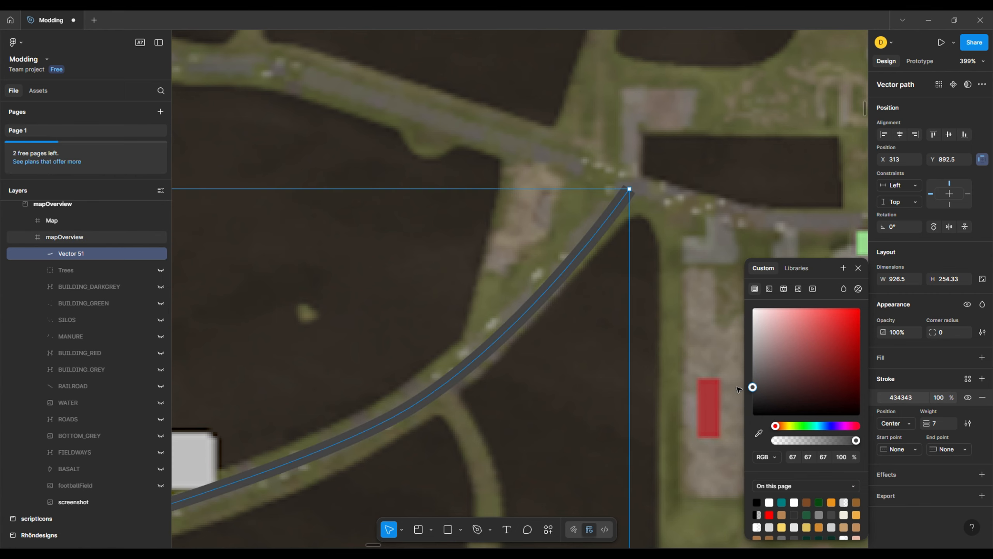
Add a uniform layer blur of 0.4 to the traced road path
click(982, 475)
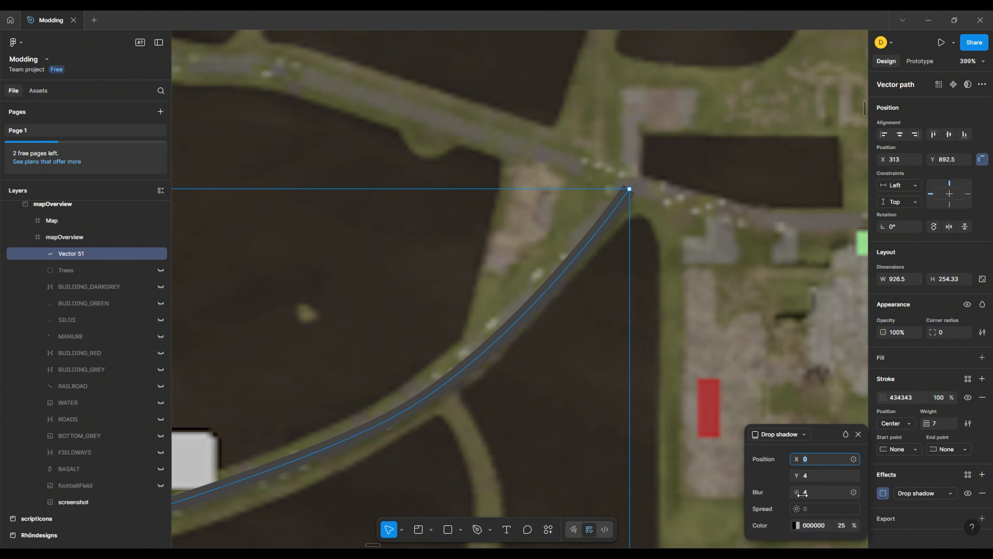
drag(807, 493, 818, 493)
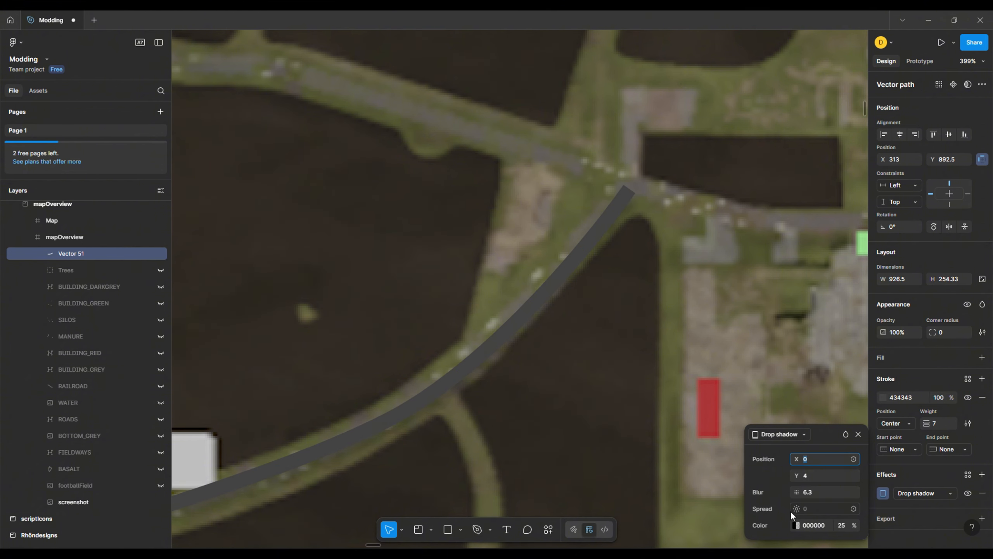
click(790, 433)
click(792, 448)
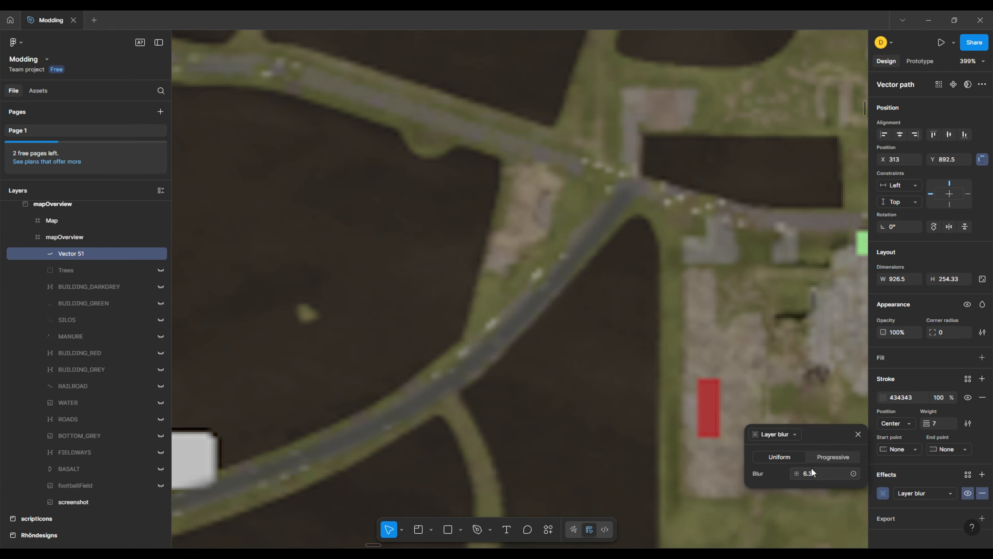
mouse_move(800, 474)
mouse_down()
mouse_move(728, 466)
mouse_move(746, 472)
mouse_move(727, 473)
mouse_move(737, 475)
mouse_up()
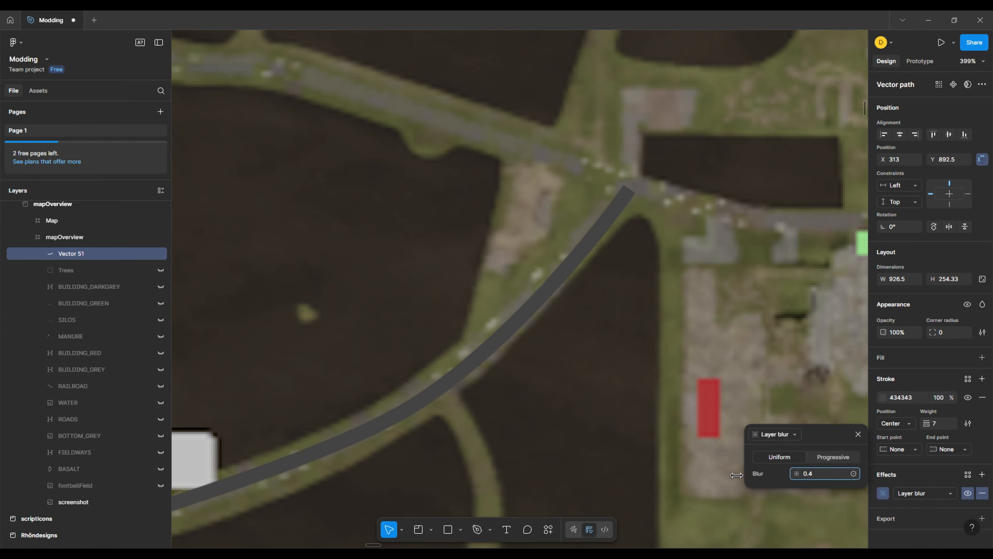
click(858, 434)
Check the styled path along the whole road and delete it from the mapOverview frame
scroll(580, 329, down, 1)
scroll(580, 329, down, 5)
drag(469, 353, 686, 252)
drag(392, 391, 619, 321)
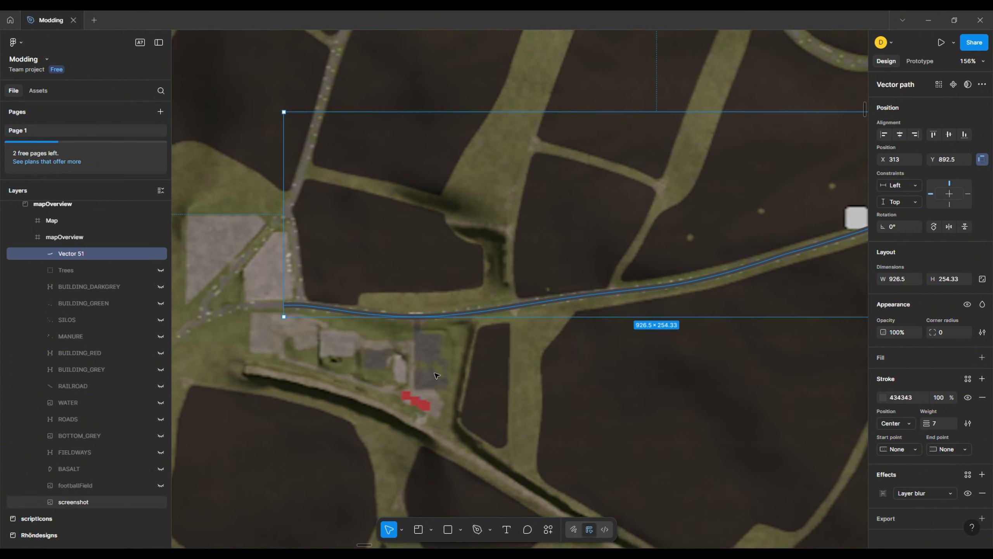
drag(425, 369, 521, 365)
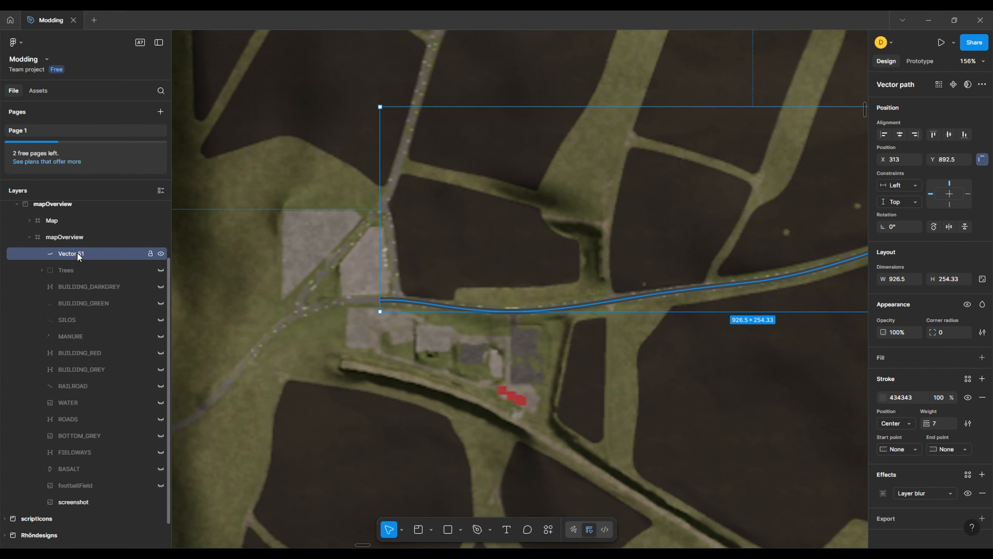
key(Delete)
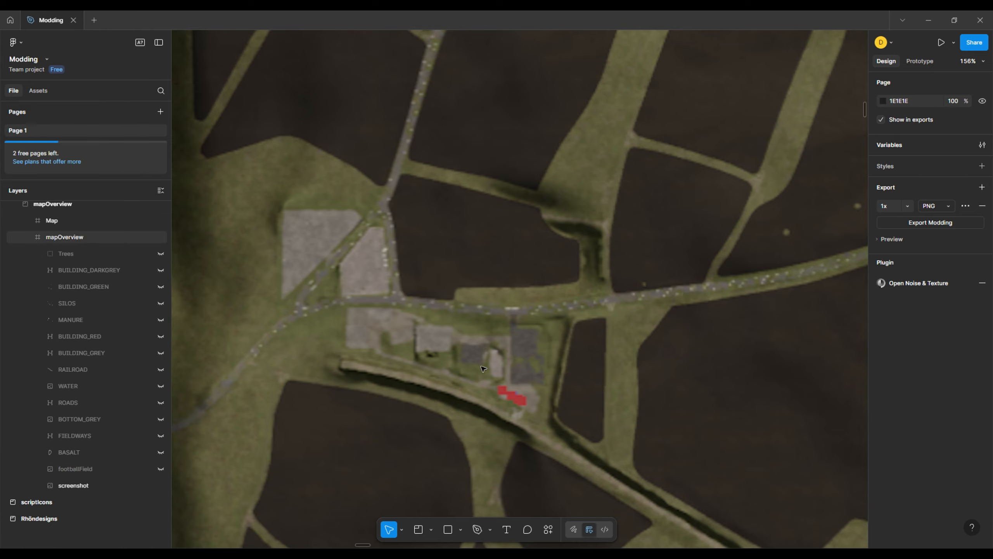
Make the ROADS and FIELDWAYS layers of the mapOverview frame visible over the screenshot
scroll(573, 341, down, 3)
drag(648, 362, 406, 383)
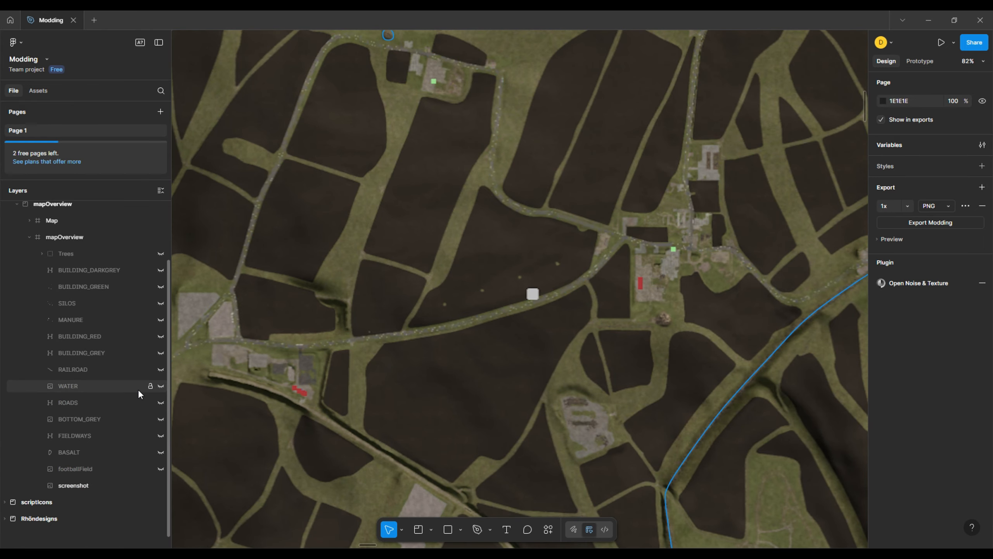
click(161, 403)
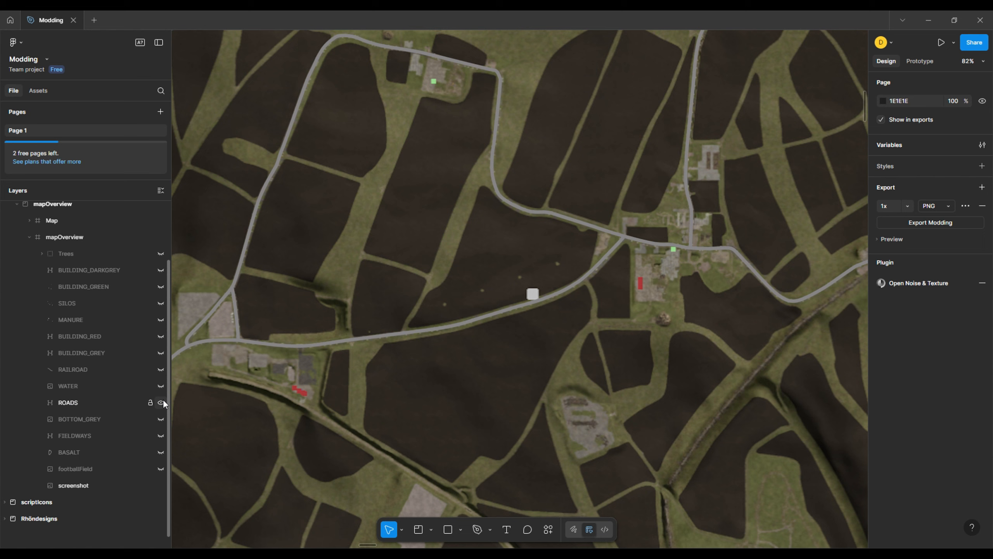
click(160, 435)
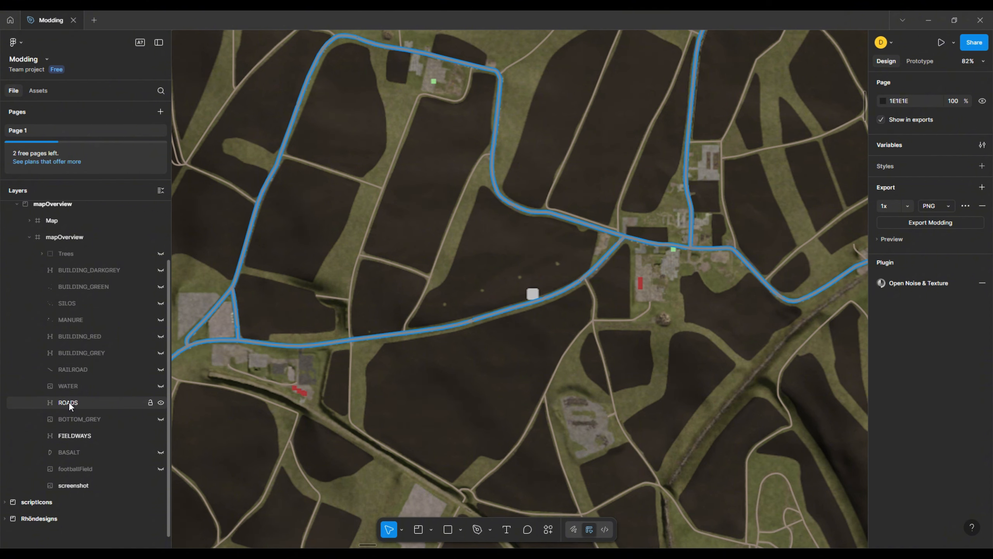
Examine how the ROADS and FIELDWAYS paths follow the aerial screenshot, including where they meet at the central village junction
drag(747, 172, 606, 291)
drag(568, 235, 521, 393)
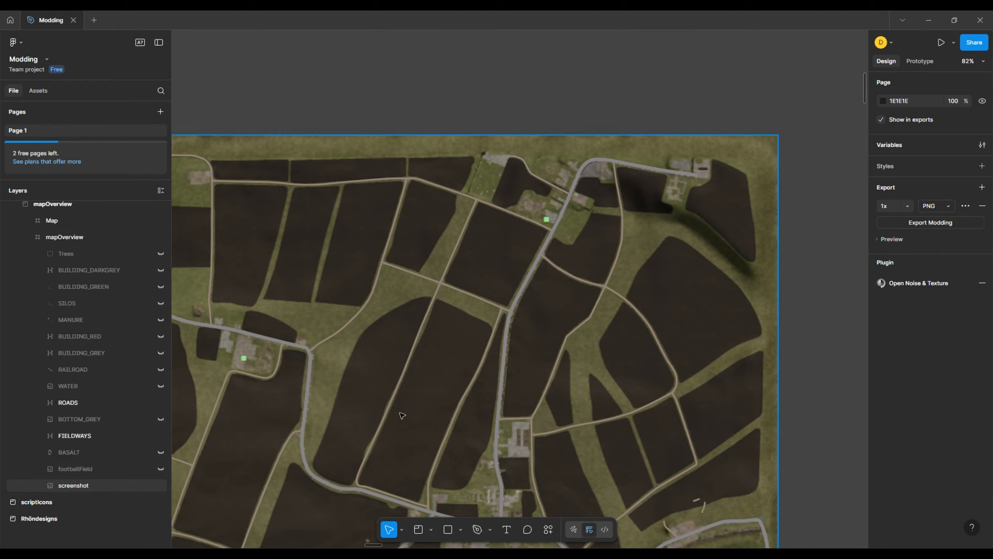
drag(408, 416, 457, 301)
scroll(456, 301, up, 3)
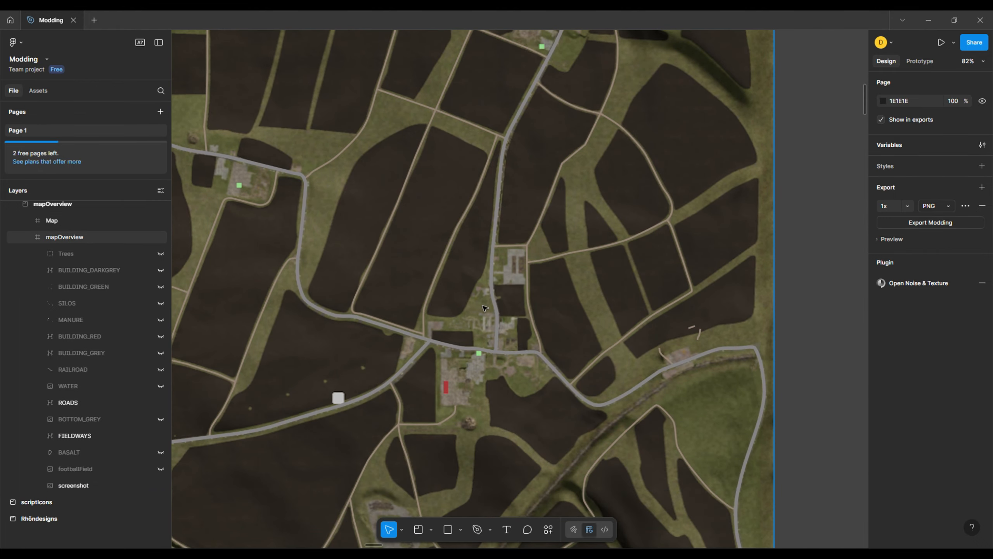
scroll(487, 254, up, 3)
scroll(467, 333, up, 3)
drag(516, 309, 558, 275)
scroll(406, 358, up, 4)
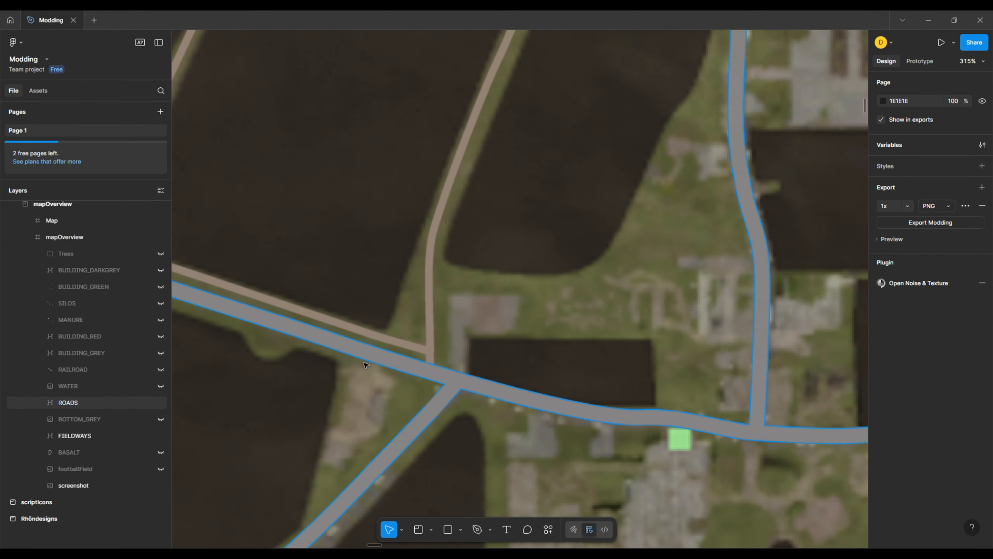
drag(393, 375, 430, 353)
scroll(457, 335, up, 3)
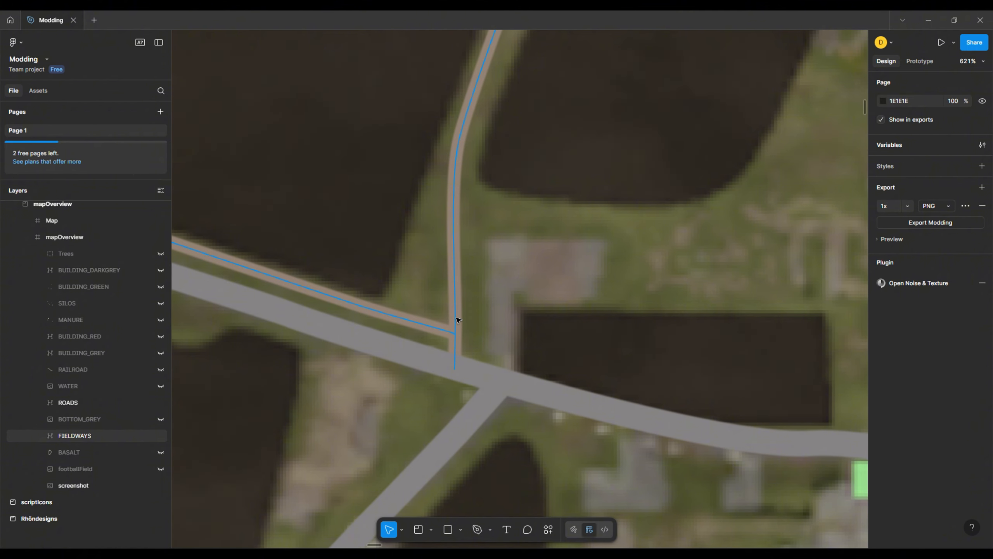
scroll(536, 314, down, 3)
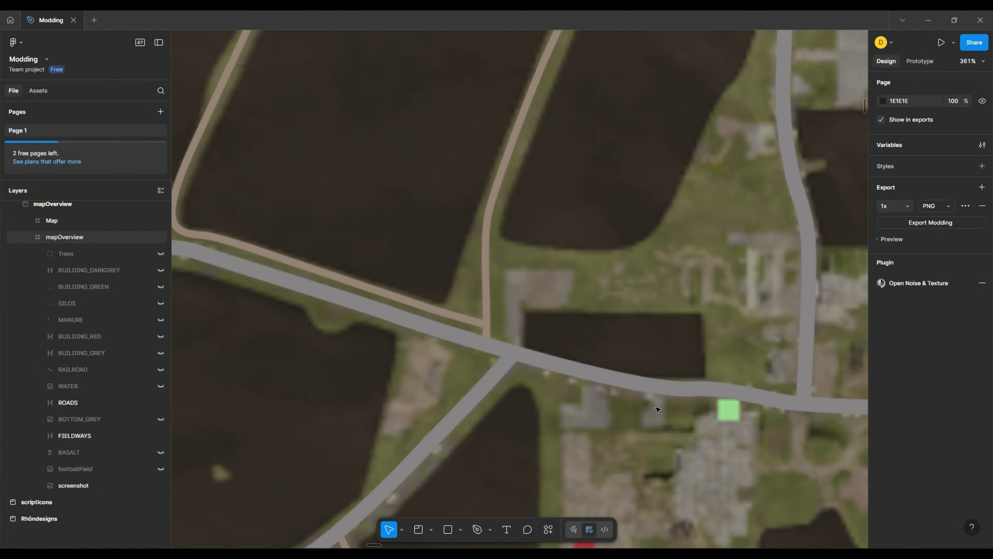
scroll(612, 414, down, 3)
scroll(665, 460, down, 3)
drag(628, 468, 594, 419)
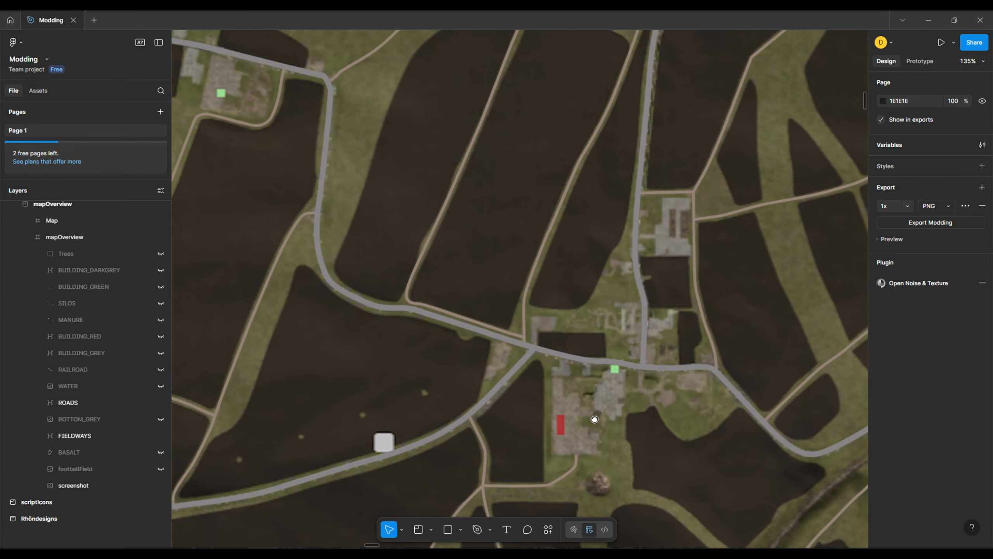
scroll(594, 419, down, 5)
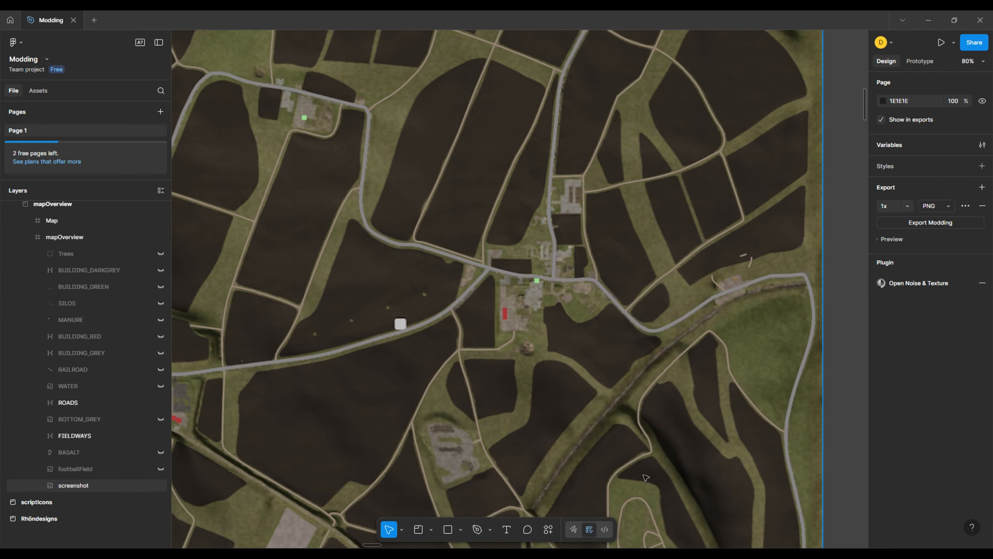
scroll(646, 477, down, 3)
scroll(592, 390, right, 2)
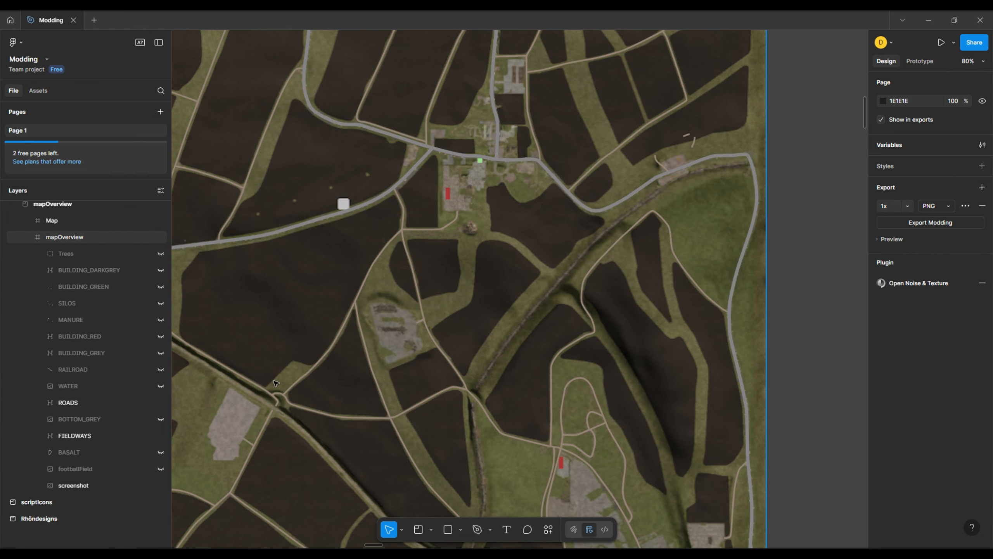
Make the WATER layer of the mapOverview frame visible and check the image fill of its river path
click(160, 386)
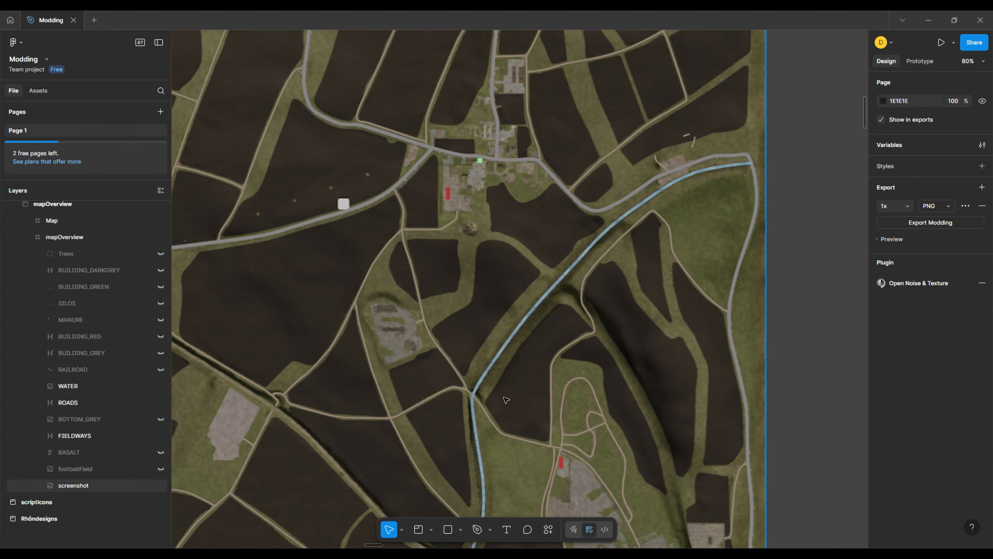
scroll(528, 316, up, 5)
scroll(484, 335, up, 2)
scroll(485, 335, up, 5)
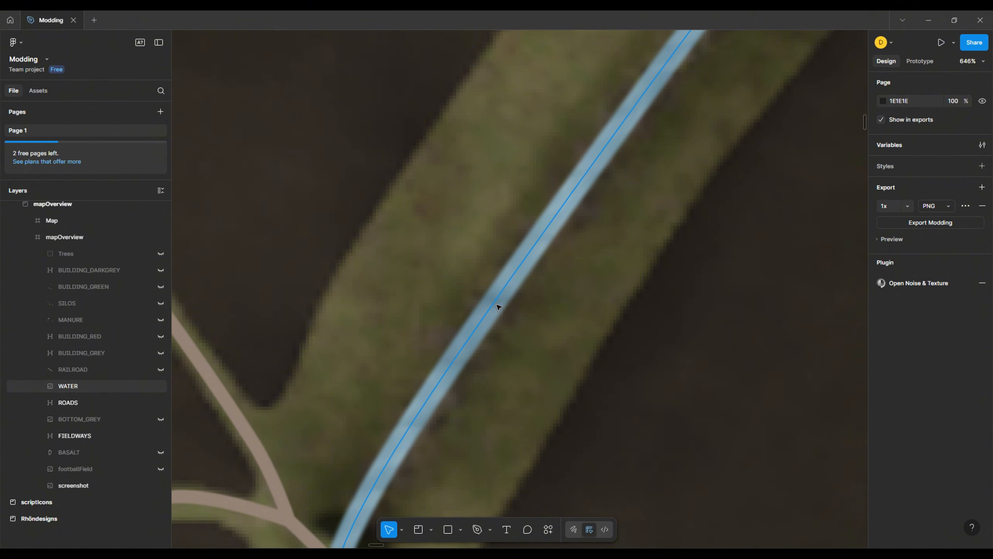
double_click(497, 305)
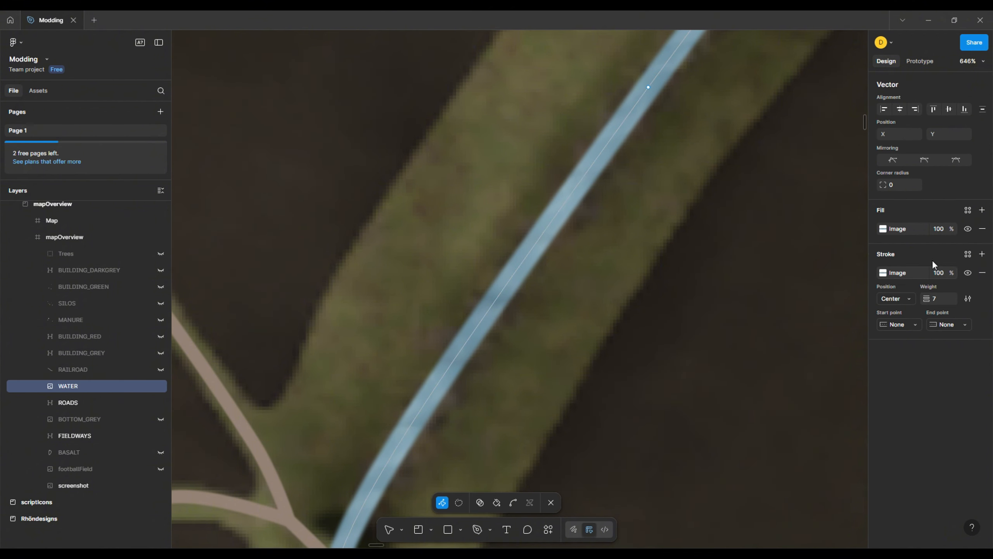
click(883, 230)
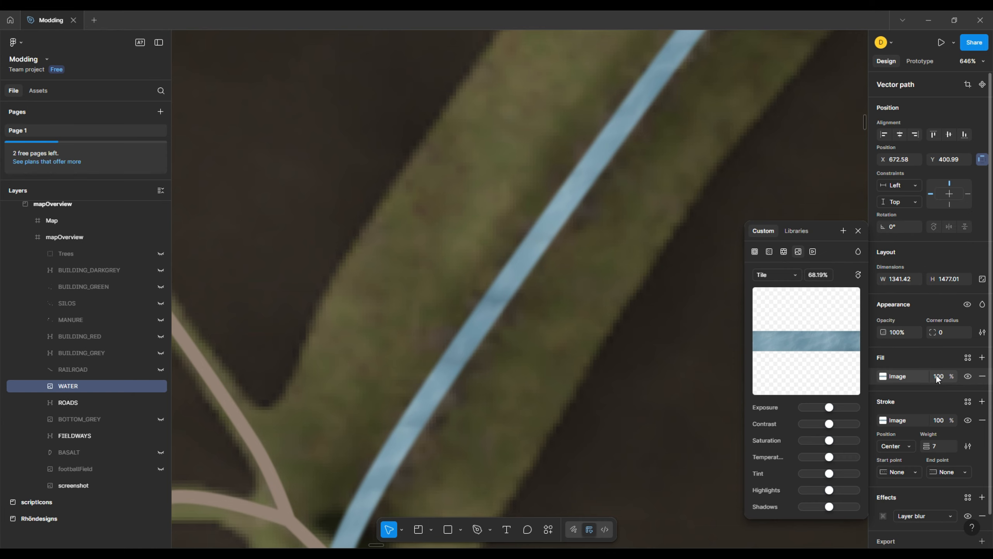
click(857, 230)
Follow the WATER shapes up to the round pond and make the BUILDING_RED and BUILDING_GREY layers visible
scroll(643, 318, down, 4)
drag(749, 256, 555, 387)
scroll(555, 387, down, 5)
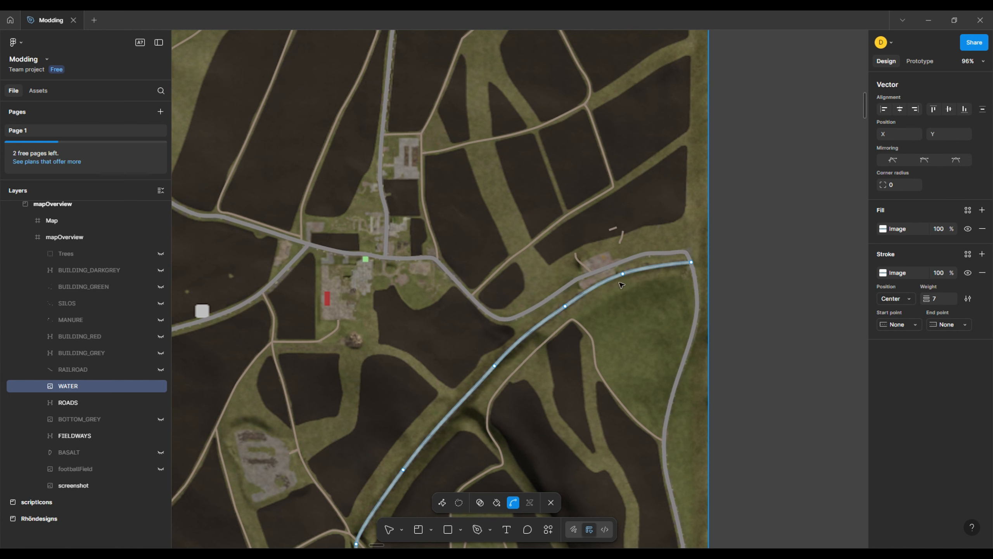
drag(421, 323, 639, 372)
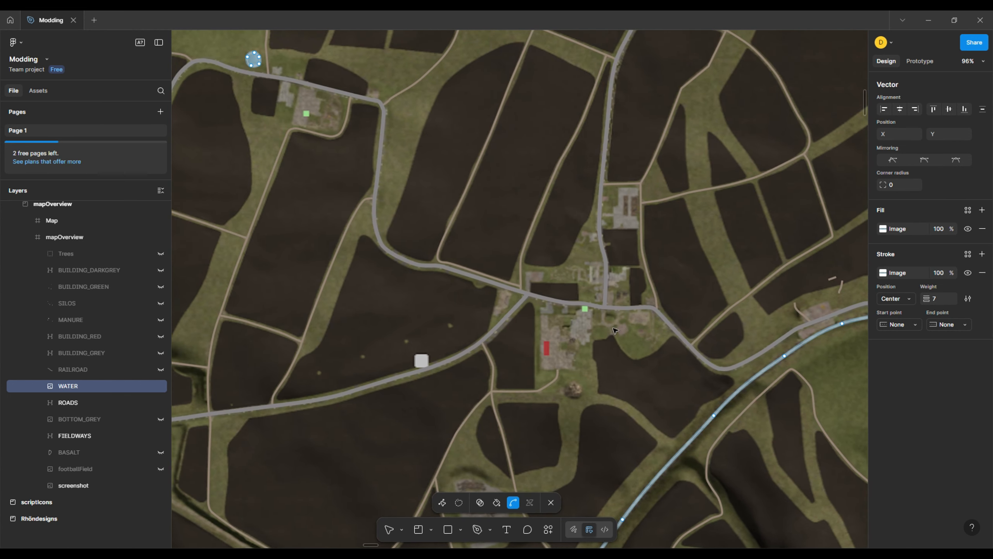
drag(619, 331, 633, 379)
key(v)
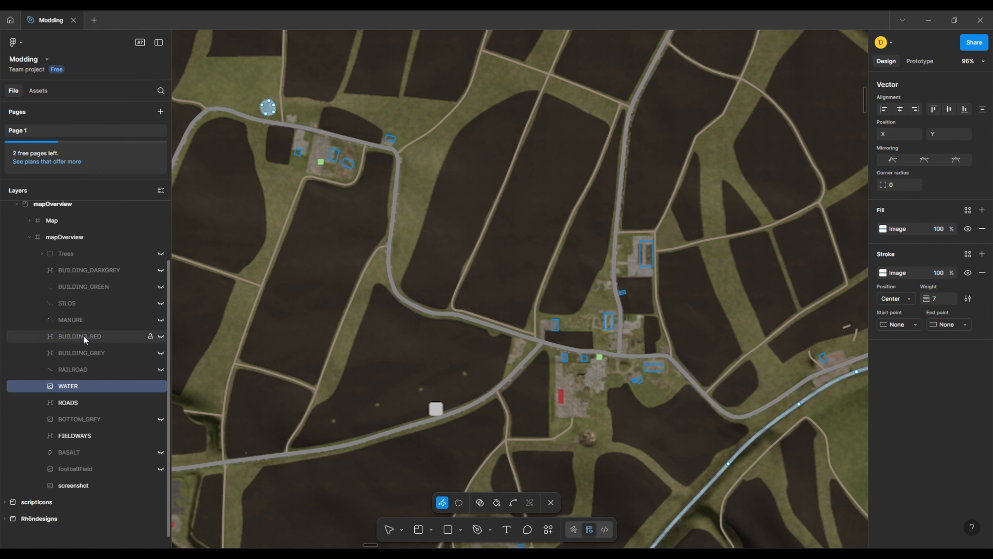
click(161, 336)
click(160, 352)
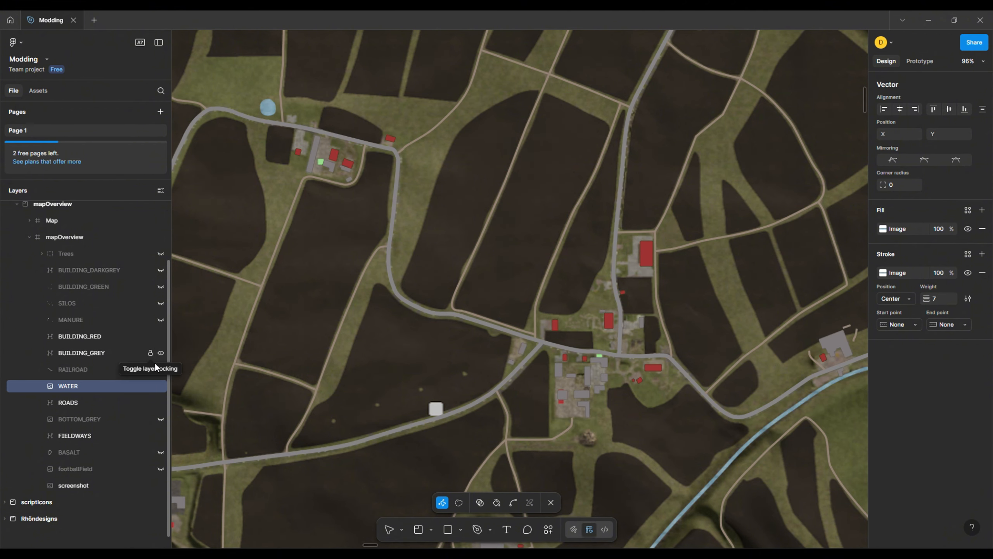
Select the BUILDING_GREY layer and open its shapes for vector editing at the farm near the pond
drag(420, 253, 470, 320)
scroll(377, 217, up, 10)
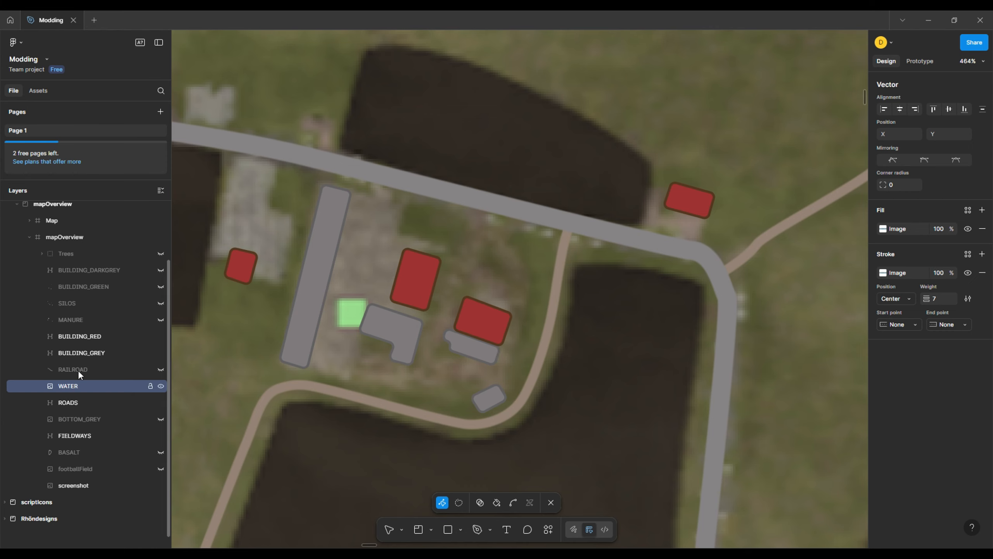
click(79, 354)
click(80, 337)
click(88, 352)
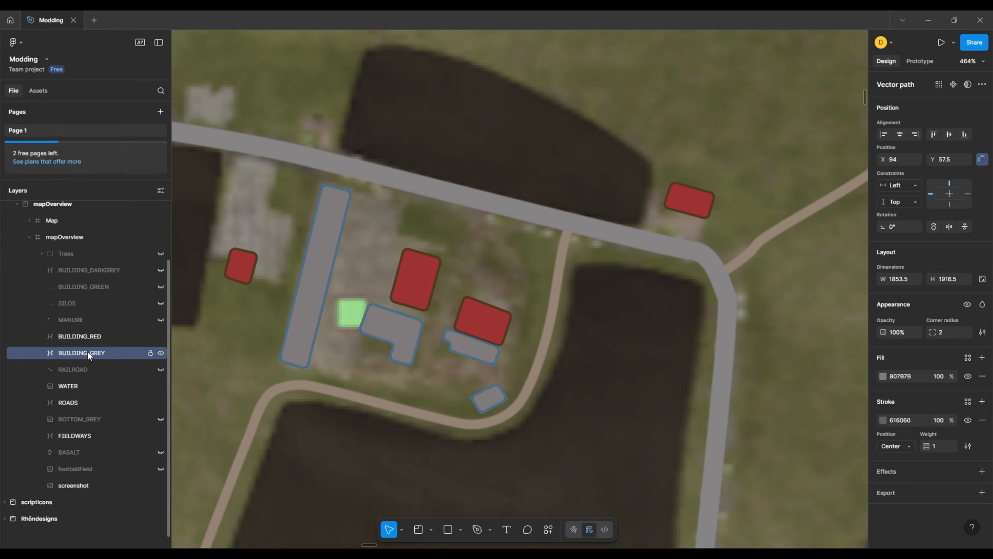
double_click(328, 247)
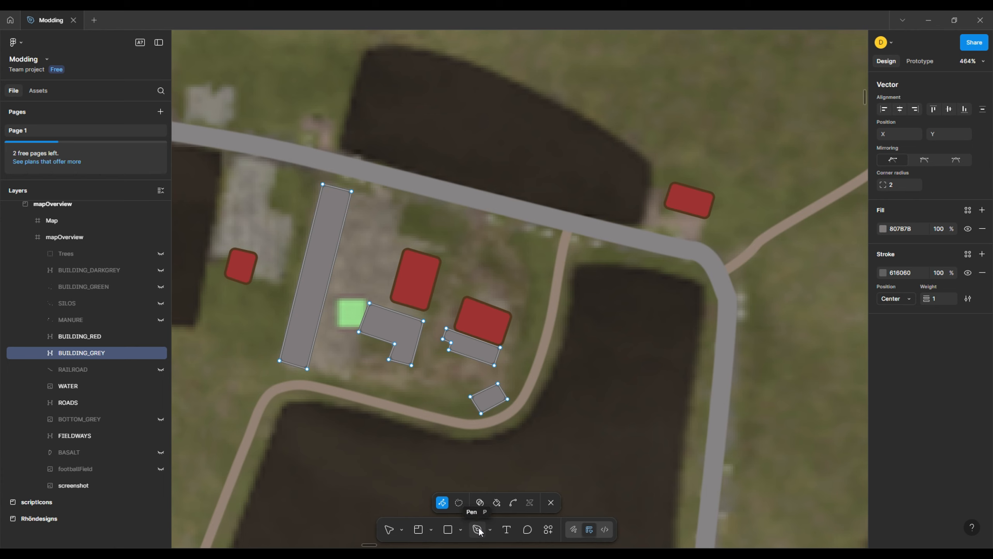
Draw a closed rectangular building with the Pen tool in BUILDING_GREY, over the paved patch between the pond and the farm
drag(399, 319, 578, 450)
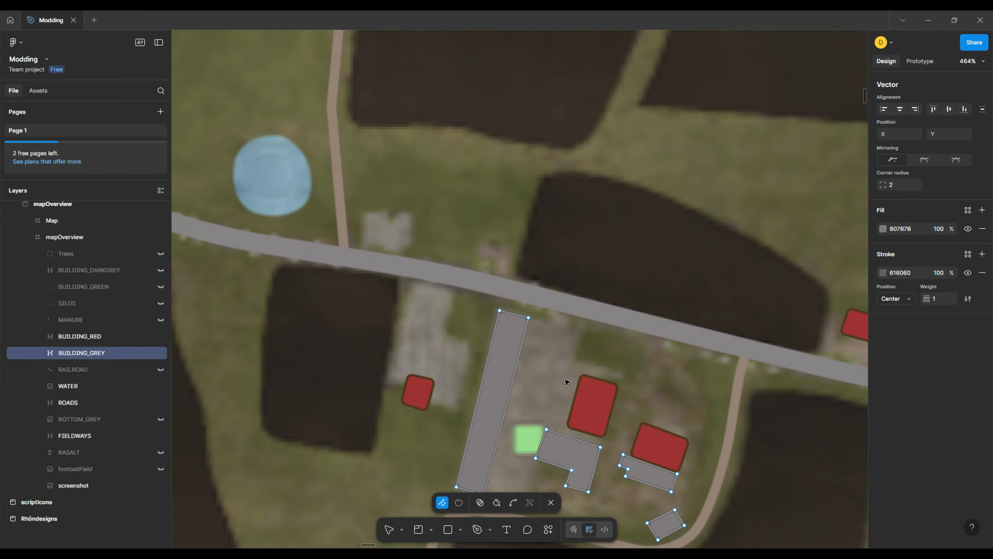
click(477, 528)
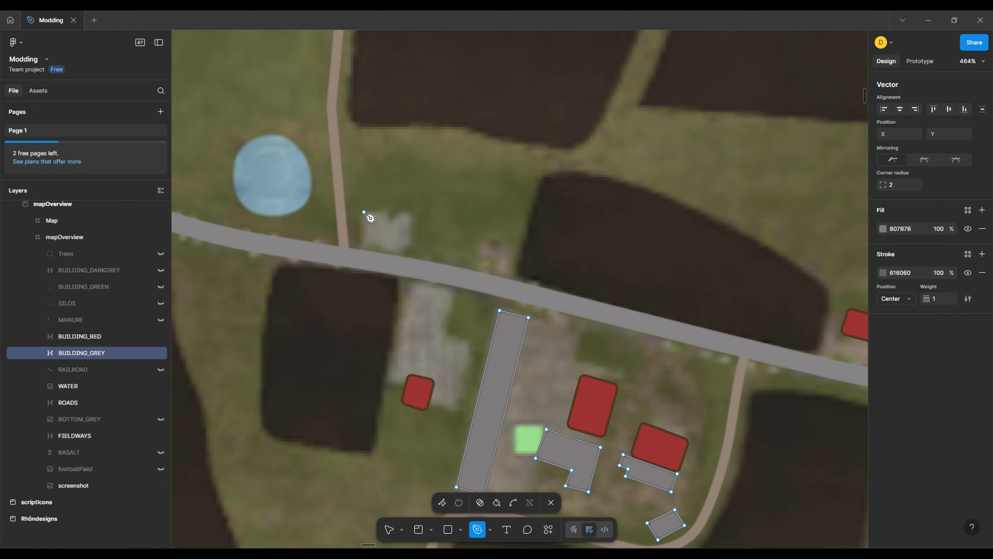
click(364, 245)
click(409, 245)
click(410, 212)
click(363, 212)
Examine the new grey building and the other BUILDING_GREY shapes across the whole map, and leave vector editing
scroll(386, 220, up, 5)
scroll(407, 217, down, 6)
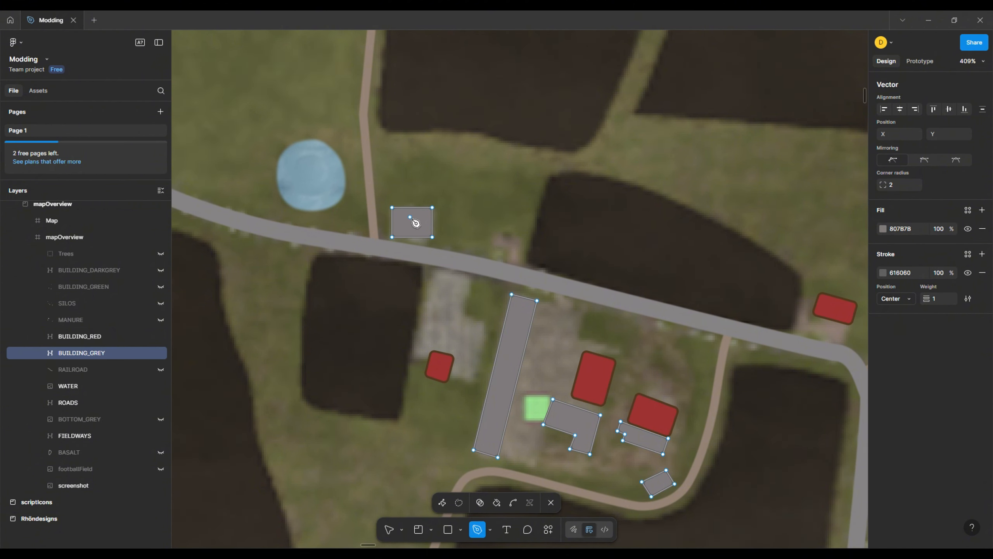
scroll(413, 220, up, 6)
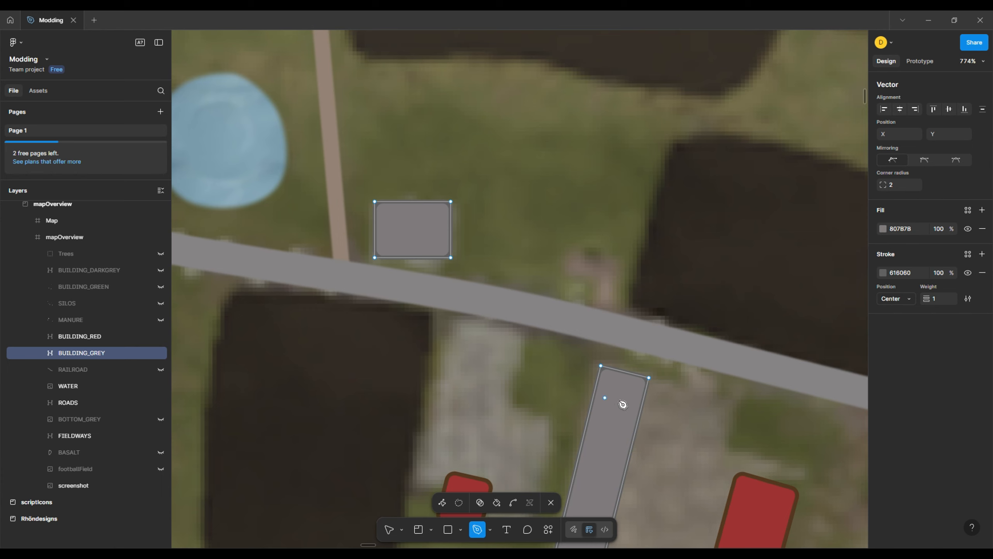
scroll(668, 412, down, 5)
scroll(522, 243, down, 2)
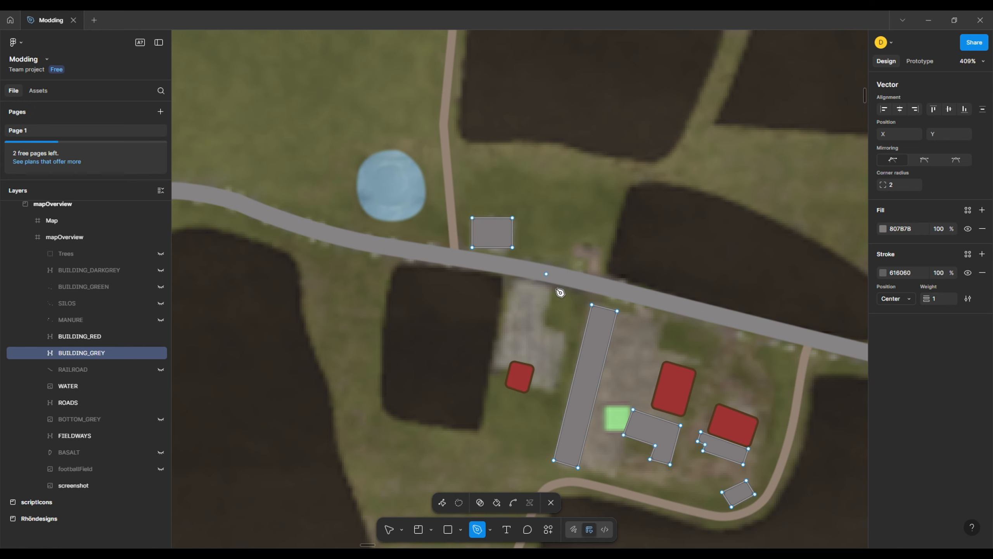
scroll(552, 302, down, 5)
scroll(667, 343, down, 5)
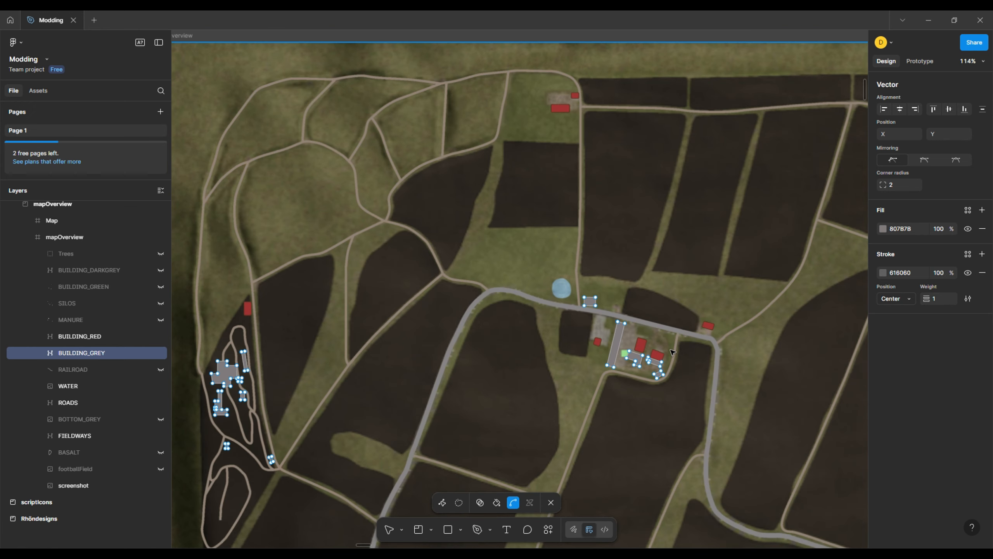
drag(776, 417, 596, 289)
scroll(667, 427, down, 5)
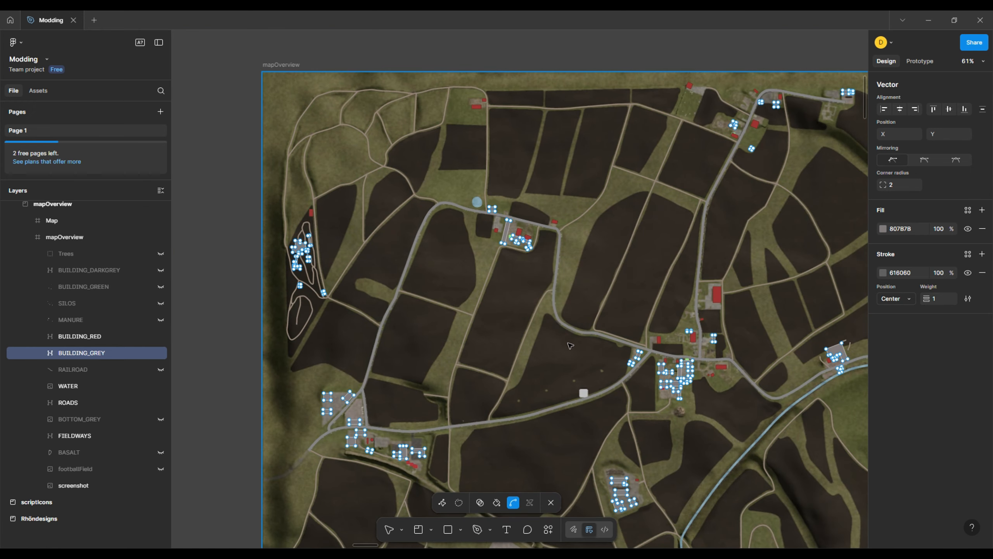
drag(566, 369, 475, 170)
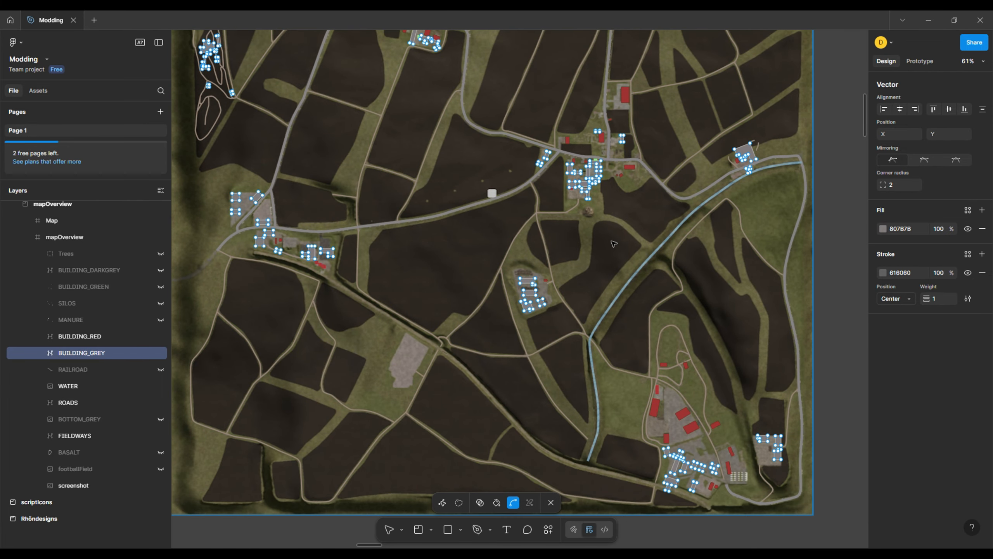
scroll(609, 224, up, 5)
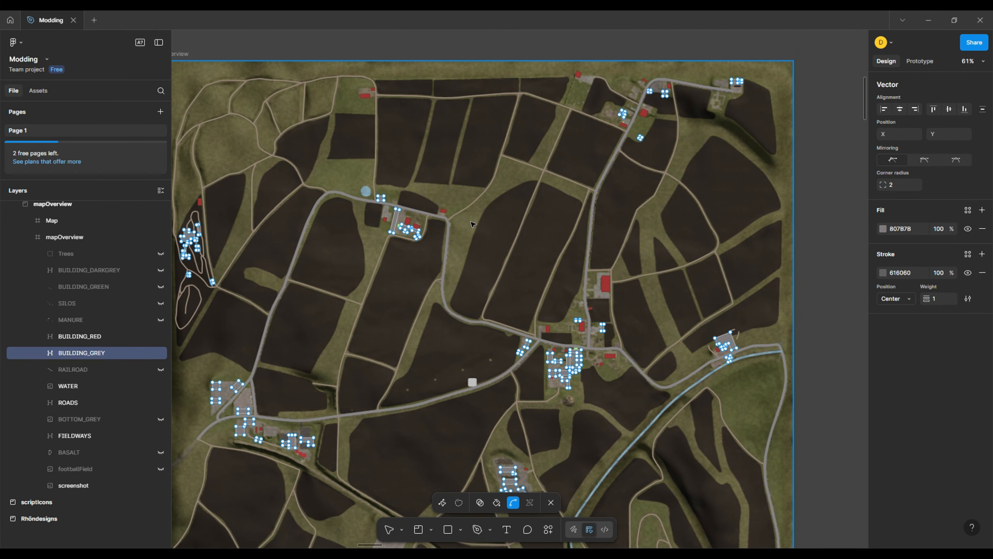
drag(408, 222, 445, 259)
key(p)
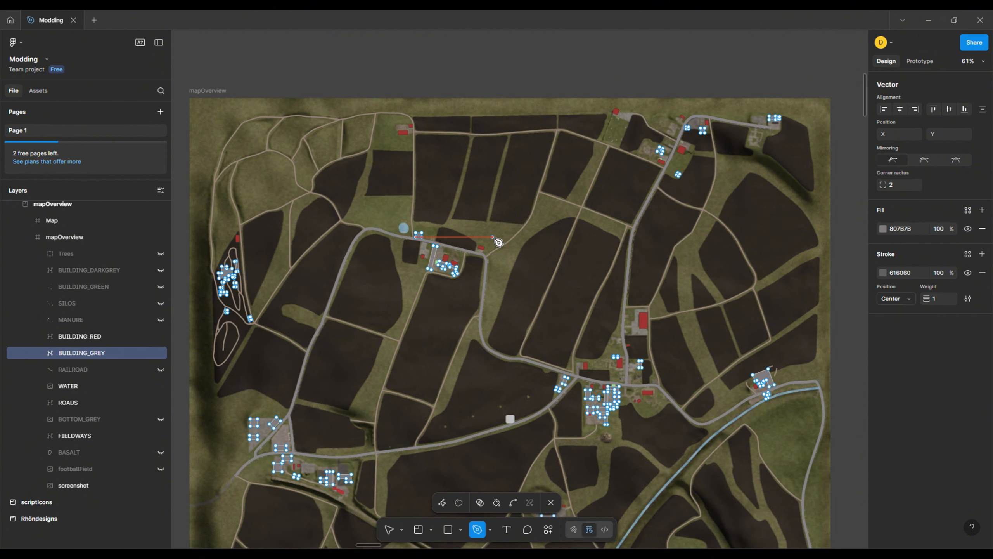
key(Escape)
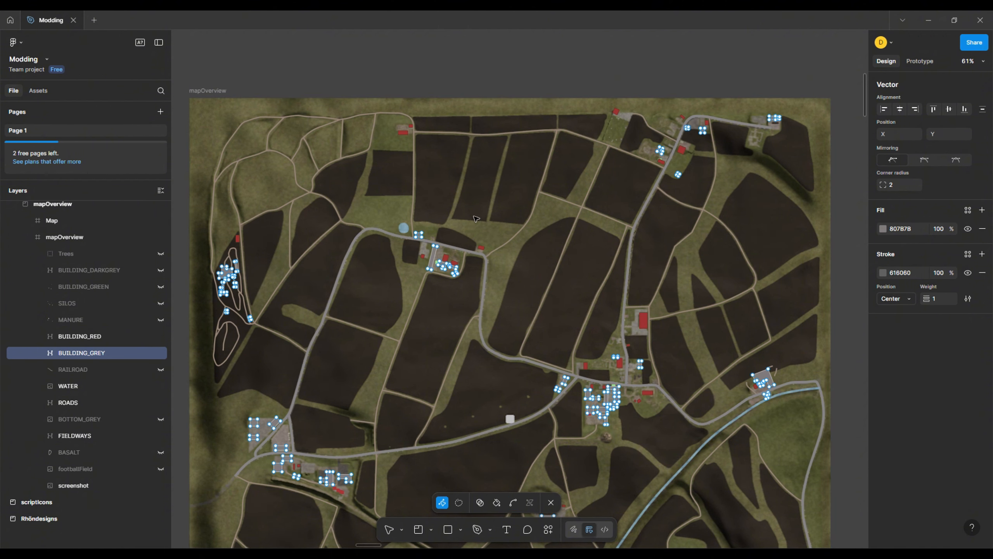
key(Escape)
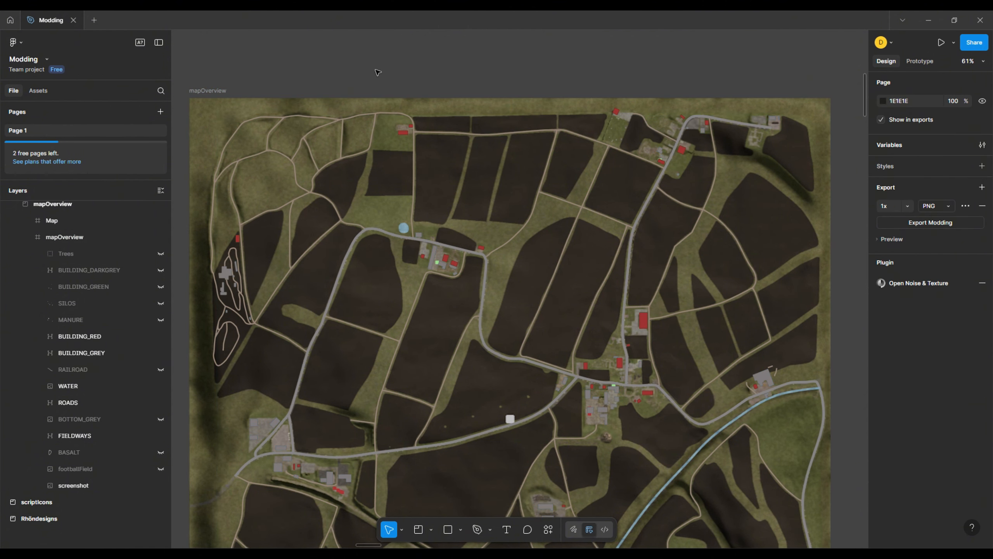
Make the SILOS, MANURE, BUILDING_GREEN, BUILDING_DARKGREY, RAILROAD, BOTTOM_GREY and BASALT layers visible
click(161, 302)
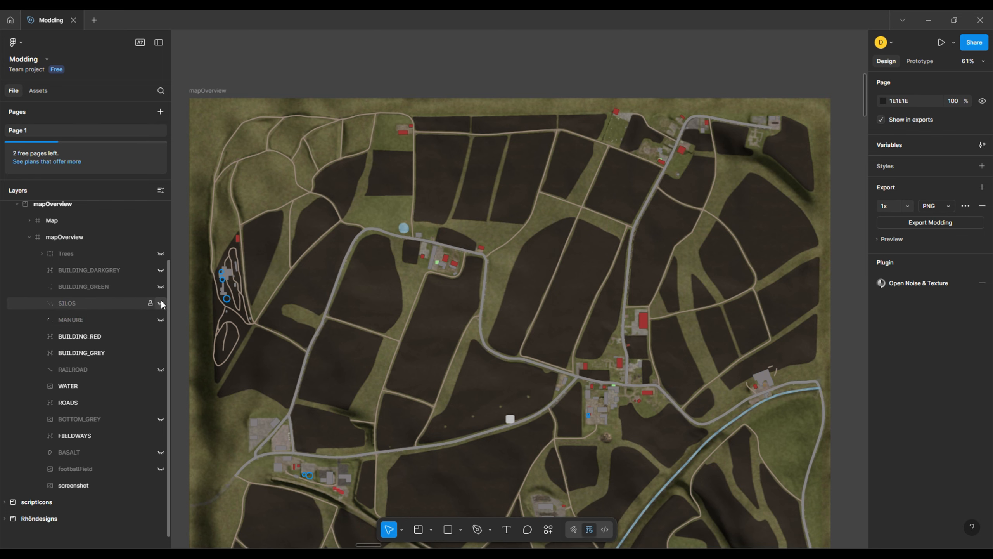
click(161, 318)
click(161, 286)
click(161, 270)
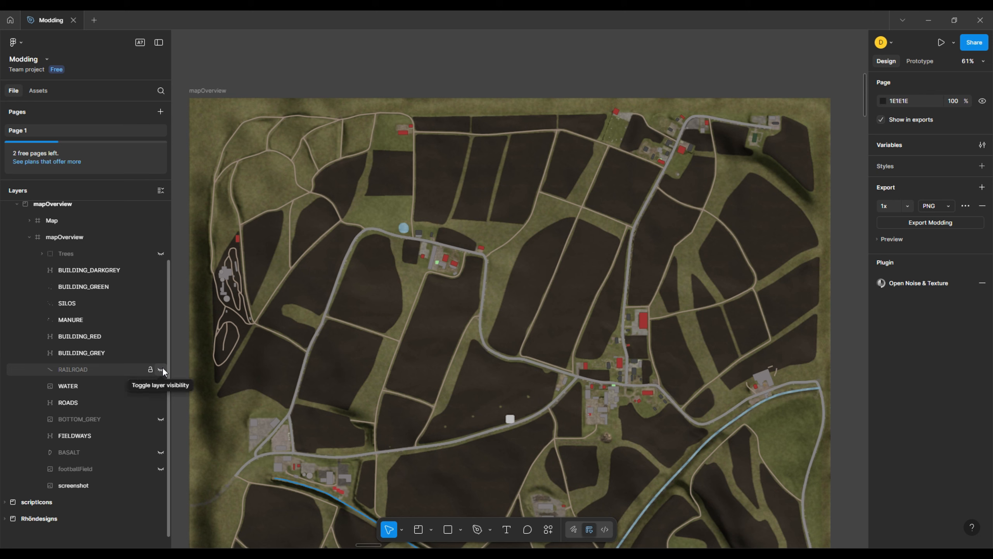
click(161, 369)
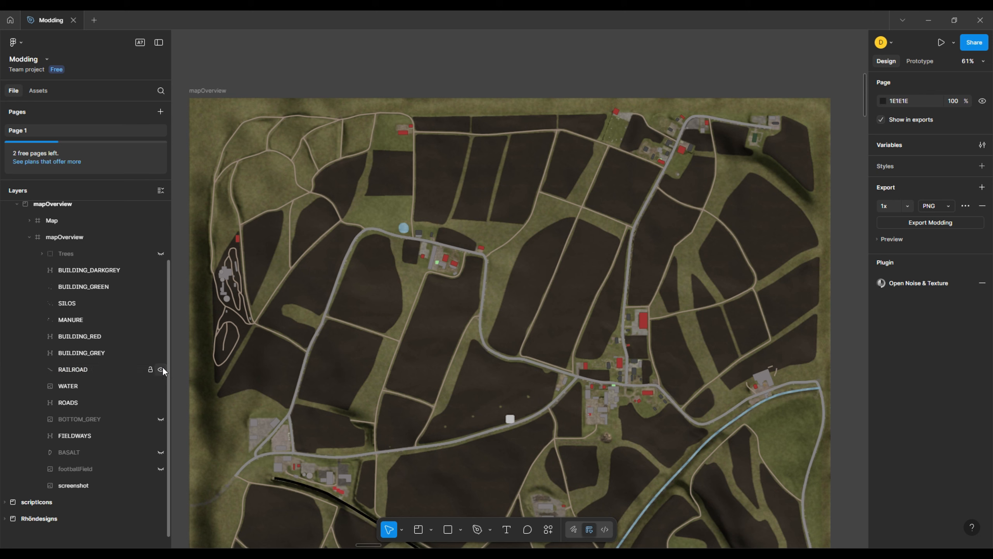
click(161, 419)
click(161, 452)
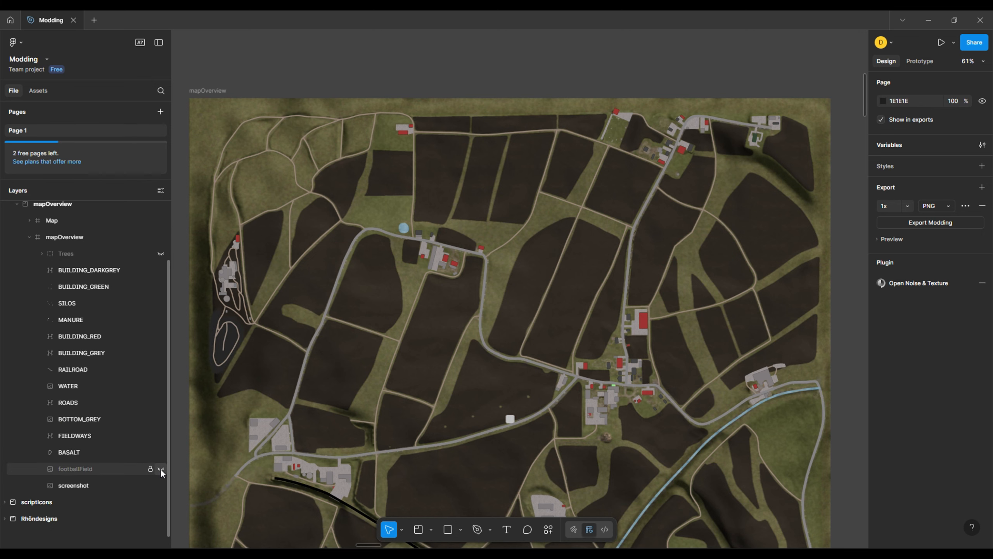
Select the footballField layer, make it visible and inspect the pitch image up close
click(104, 468)
click(160, 469)
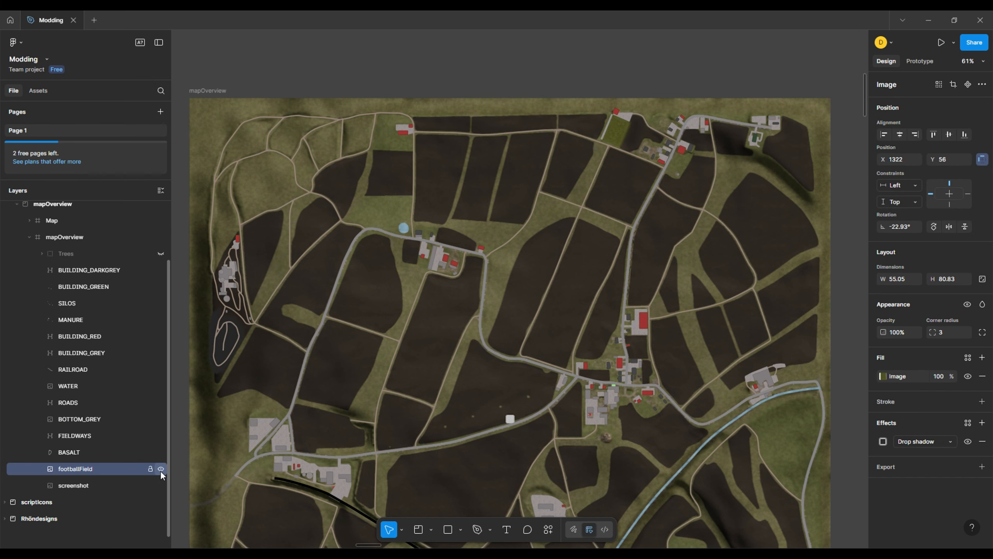
key(shift+2)
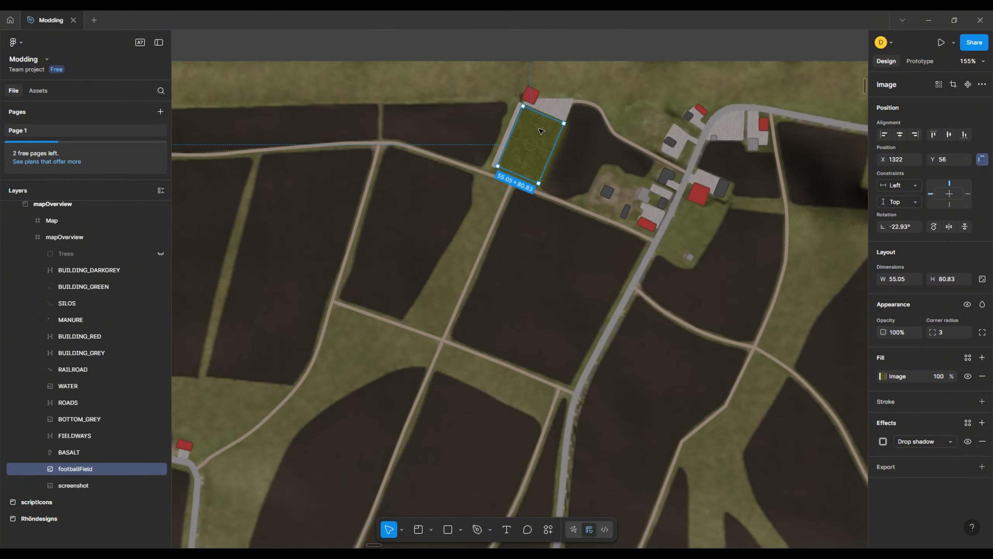
ctrl+scroll(516, 273, up, 10)
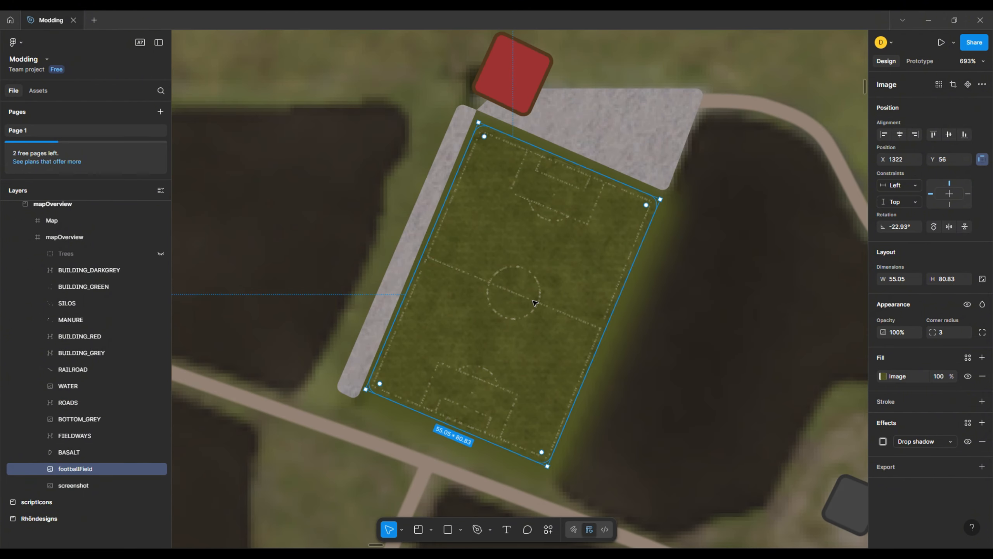
ctrl+scroll(538, 381, down, 2)
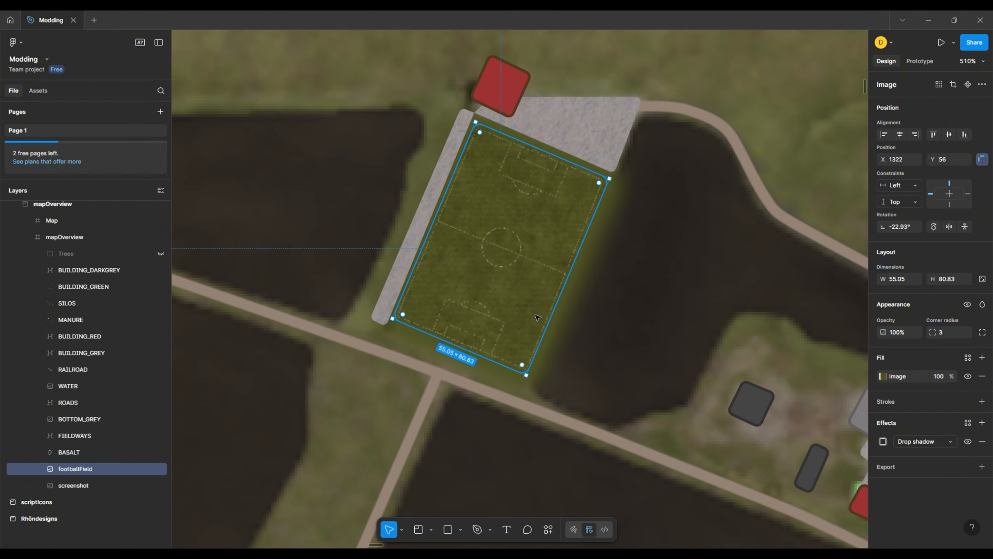
ctrl+scroll(523, 309, down, 1)
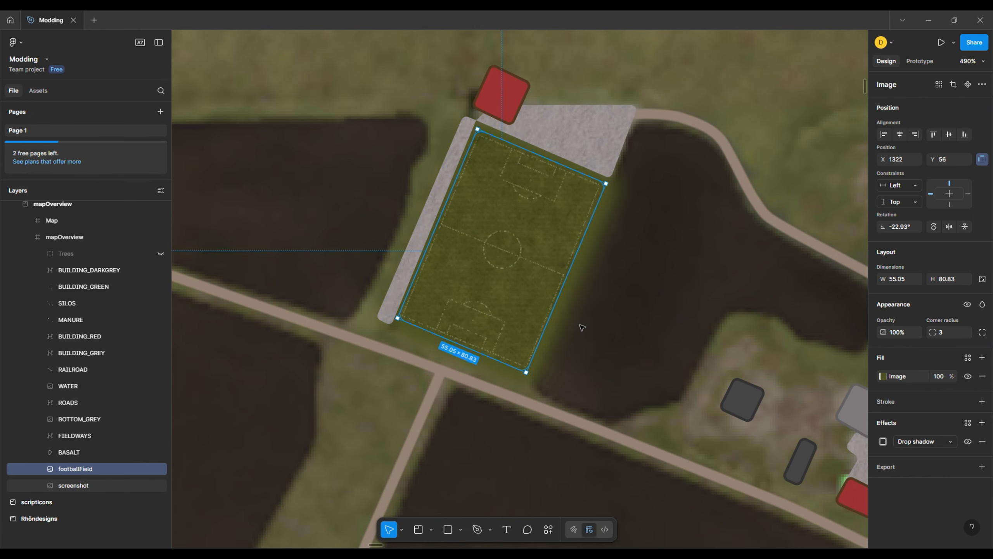
Hide the screenshot layer beneath the traced layers of the mapOverview frame
ctrl+scroll(579, 324, down, 2)
ctrl+scroll(587, 370, down, 10)
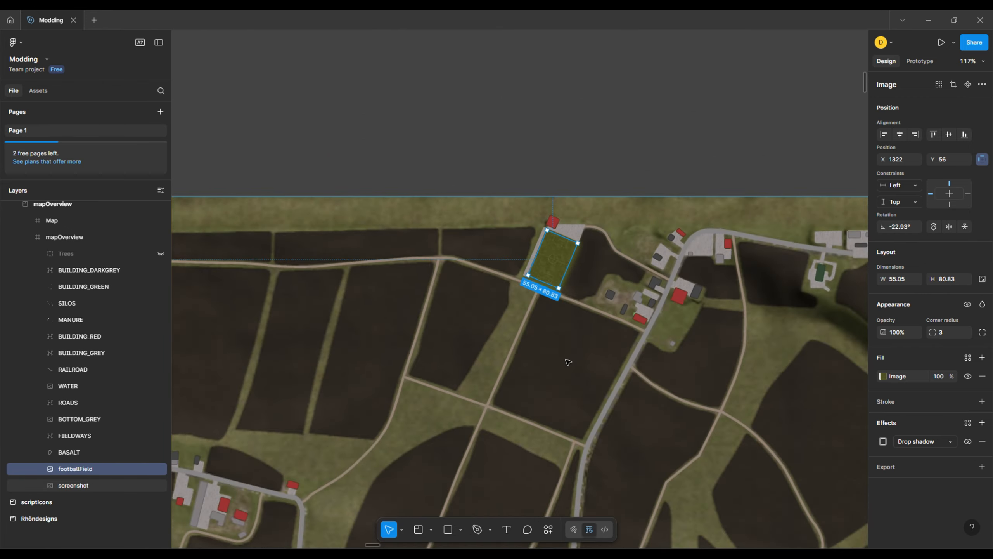
ctrl+scroll(643, 388, down, 3)
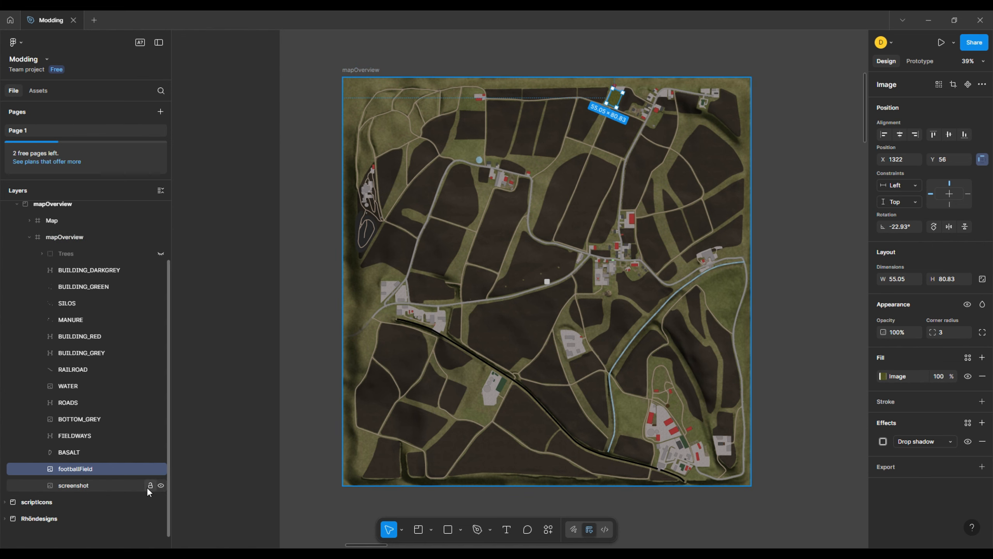
click(160, 486)
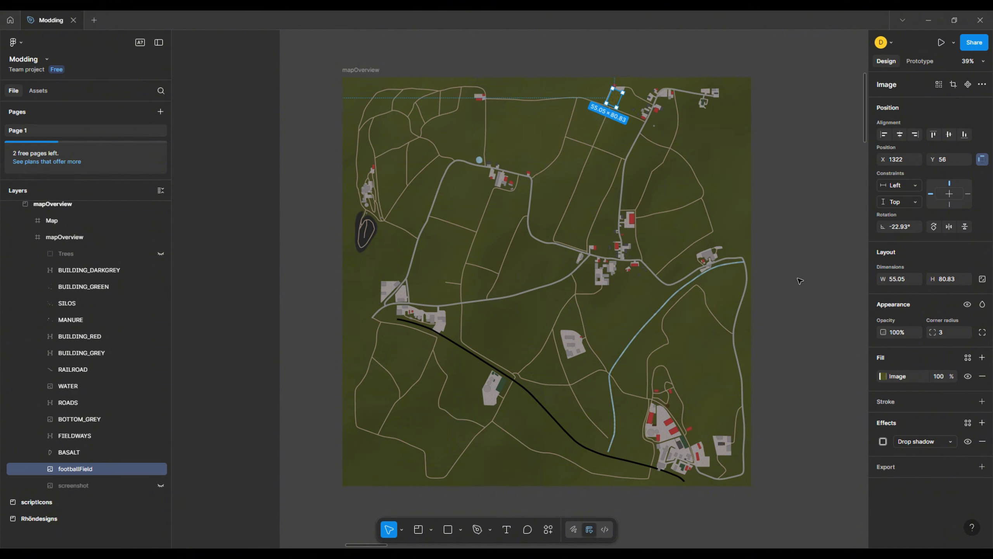
Select the RAILROAD path to inspect it, clear the selection, and review the whole traced map without trees
scroll(775, 356, down, 3)
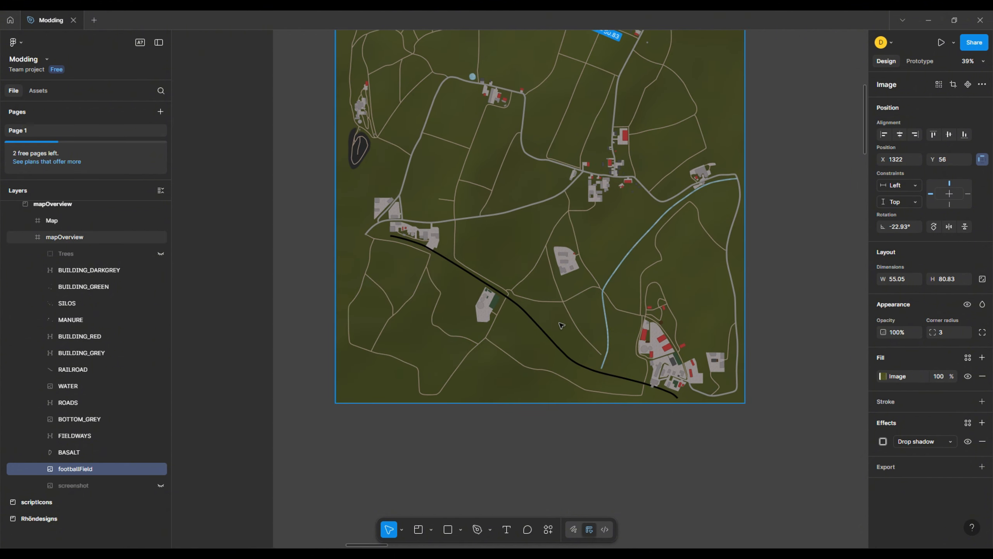
scroll(458, 284, up, 5)
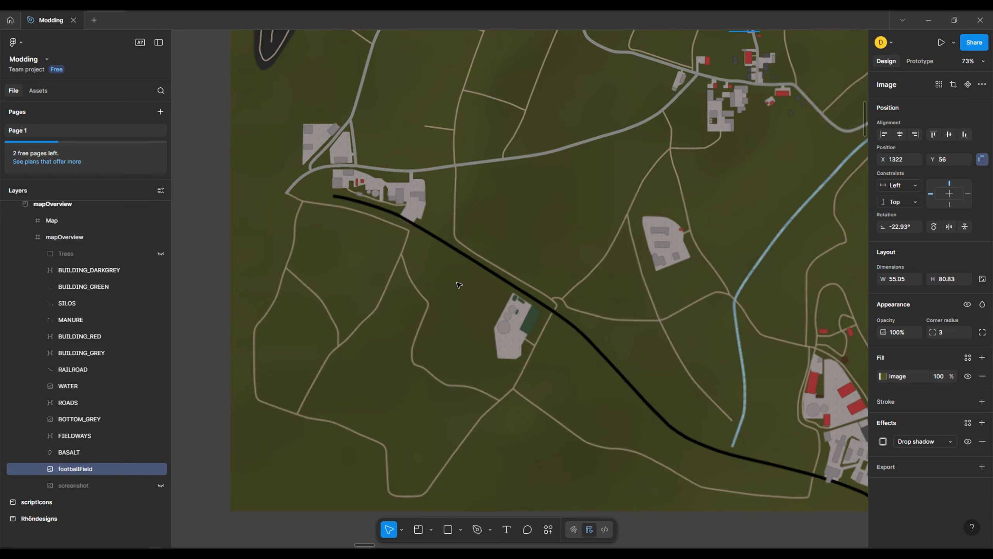
click(457, 252)
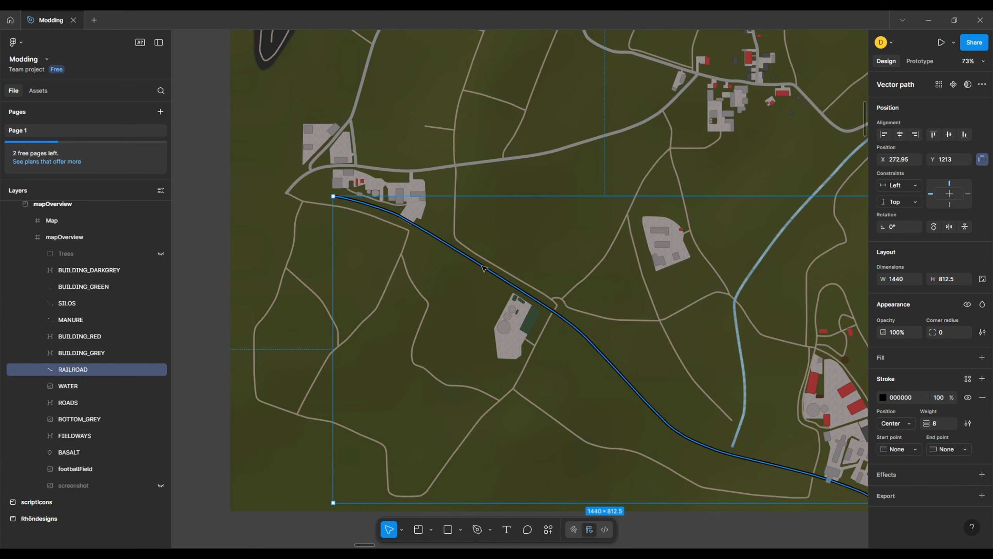
click(204, 235)
scroll(453, 288, down, 3)
drag(653, 265, 634, 329)
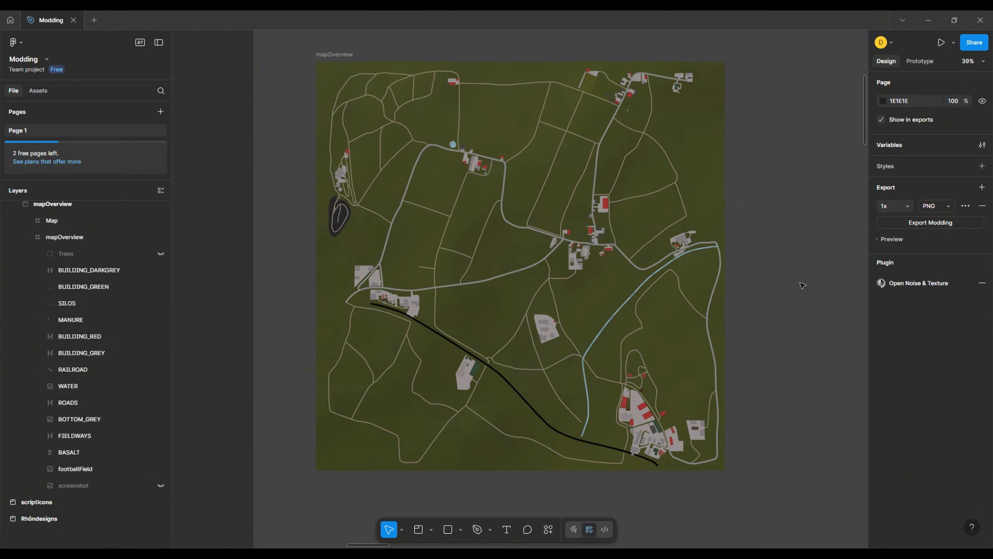
scroll(802, 285, down, 2)
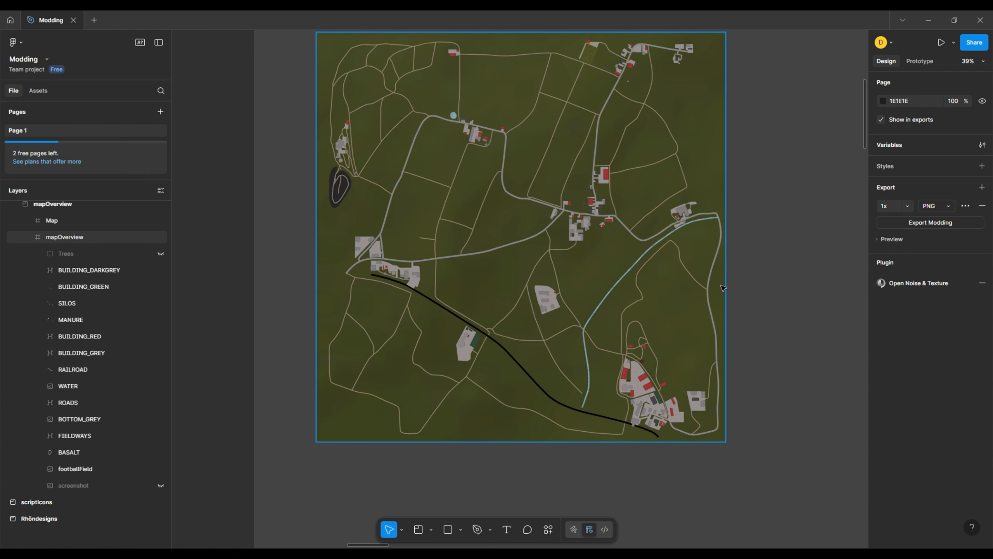
drag(724, 288, 714, 340)
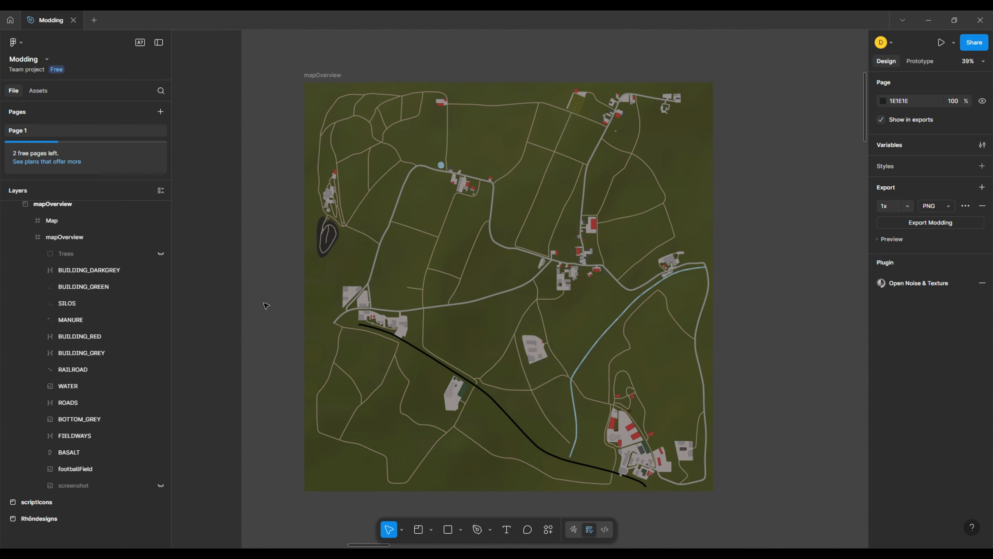
Make the Trees group visible, expand it, and inspect its fixed group among the farm buildings up close
click(160, 253)
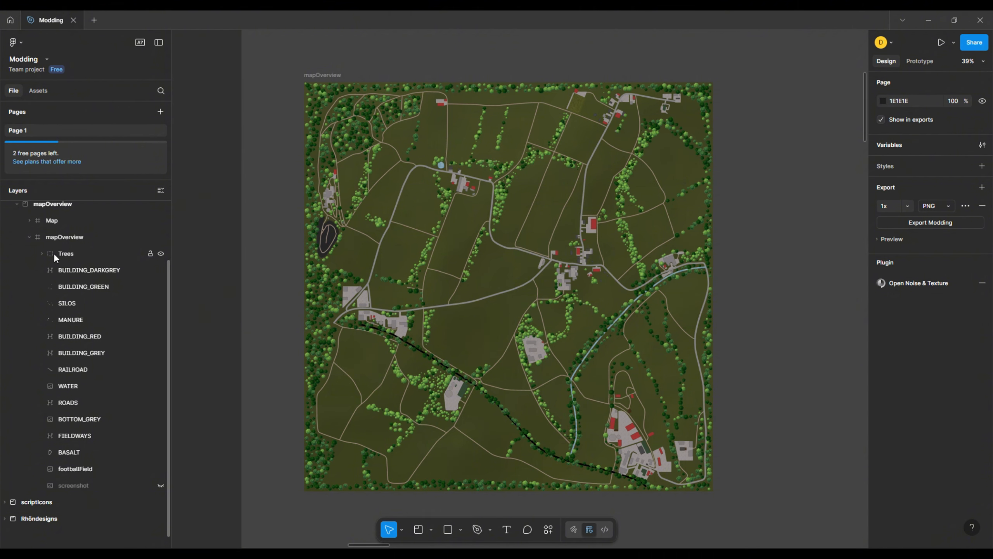
click(41, 253)
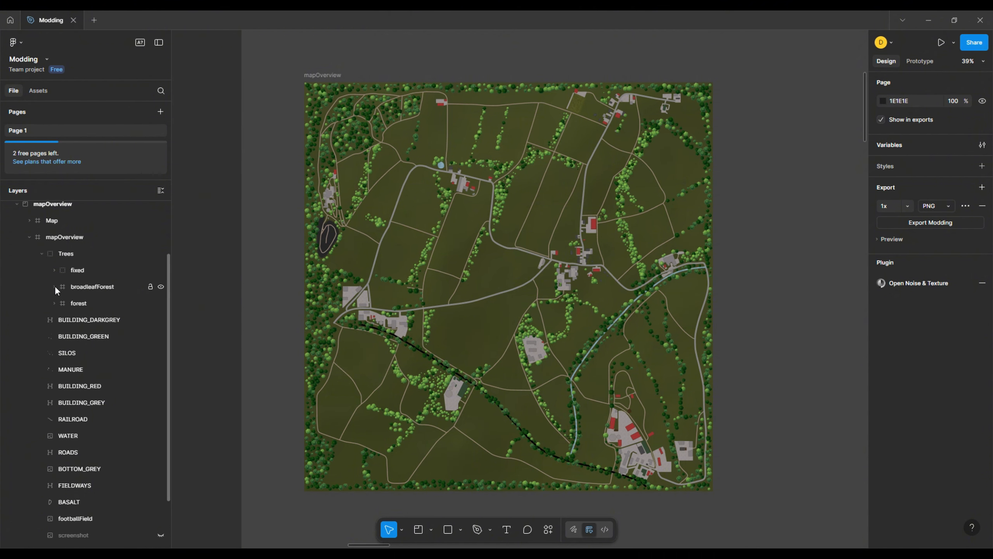
click(79, 270)
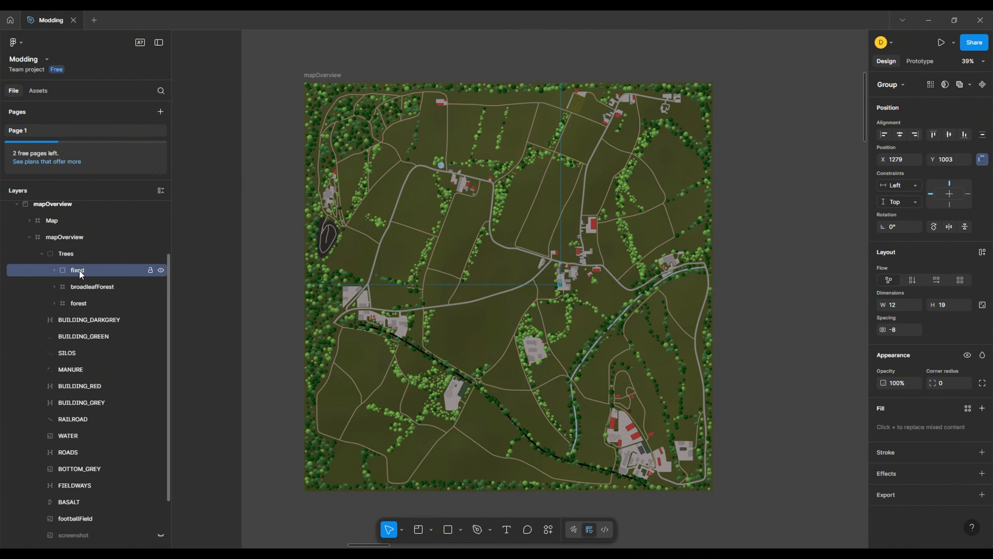
key(shift+2)
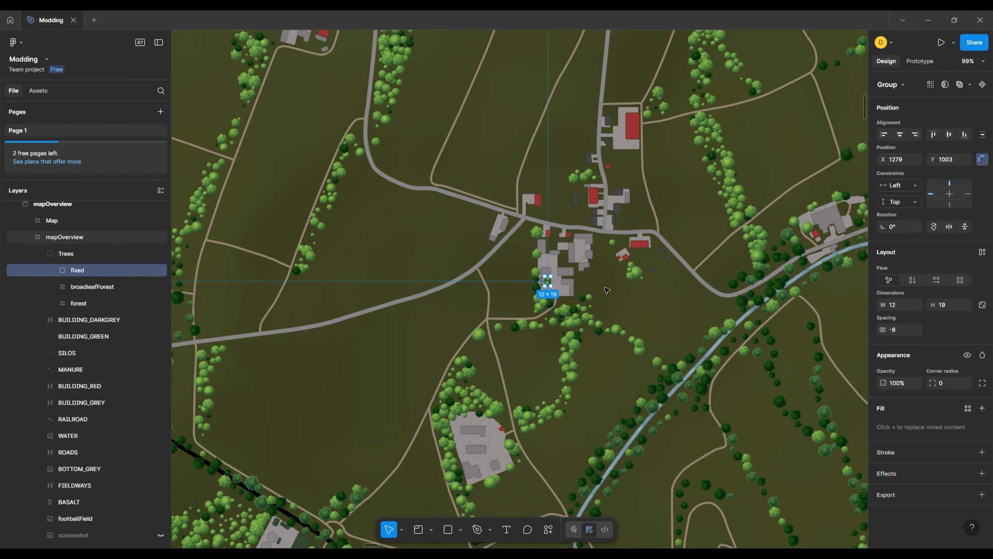
scroll(566, 281, up, 10)
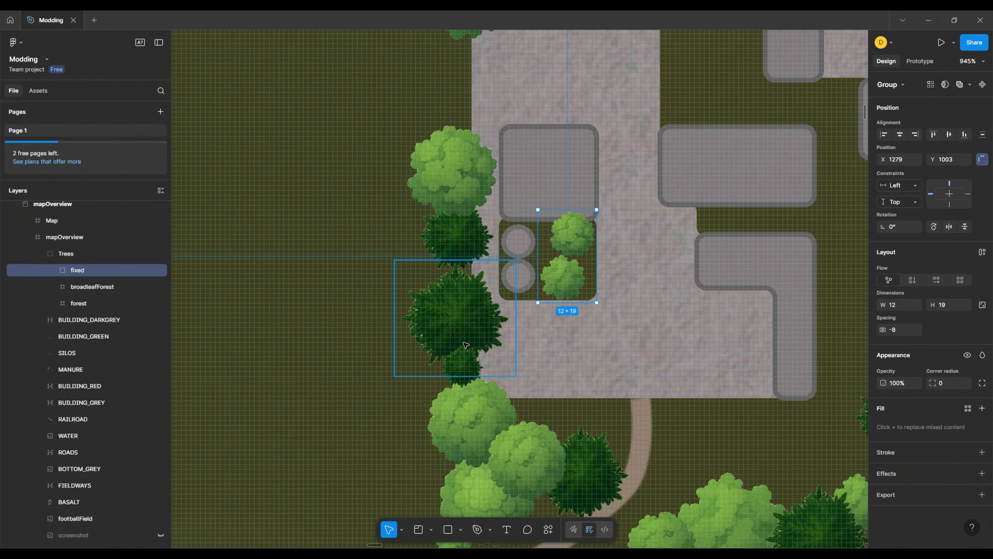
Examine the scattered trees along the river, roads and farmyards across the whole map, and clear the selection
scroll(488, 375, down, 5)
drag(641, 464, 537, 390)
drag(691, 457, 504, 214)
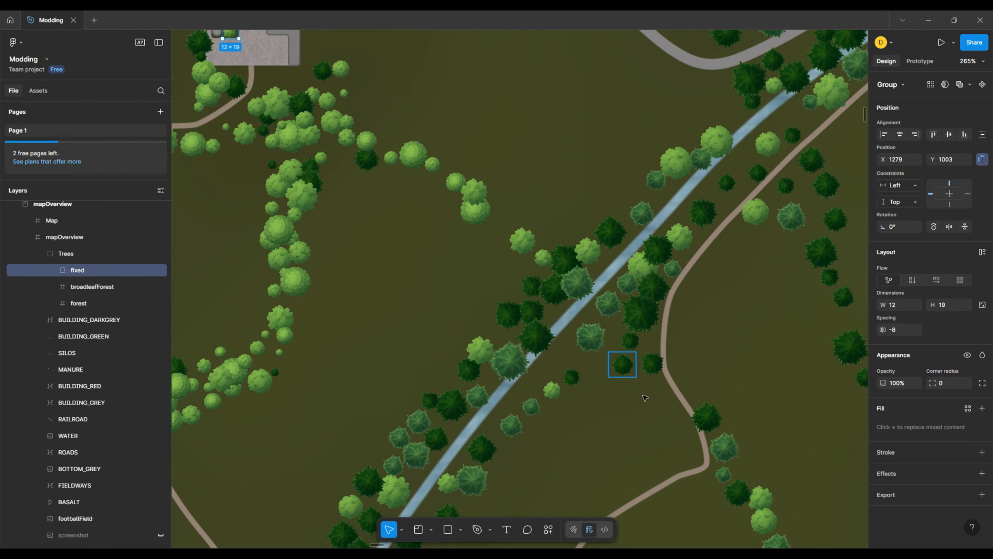
scroll(611, 333, down, 3)
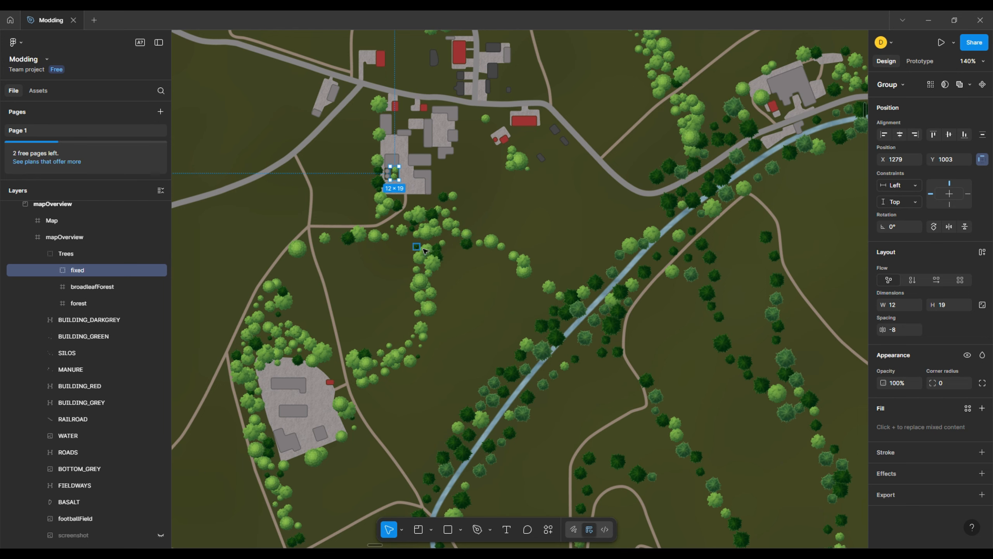
scroll(431, 225, up, 3)
scroll(433, 239, up, 3)
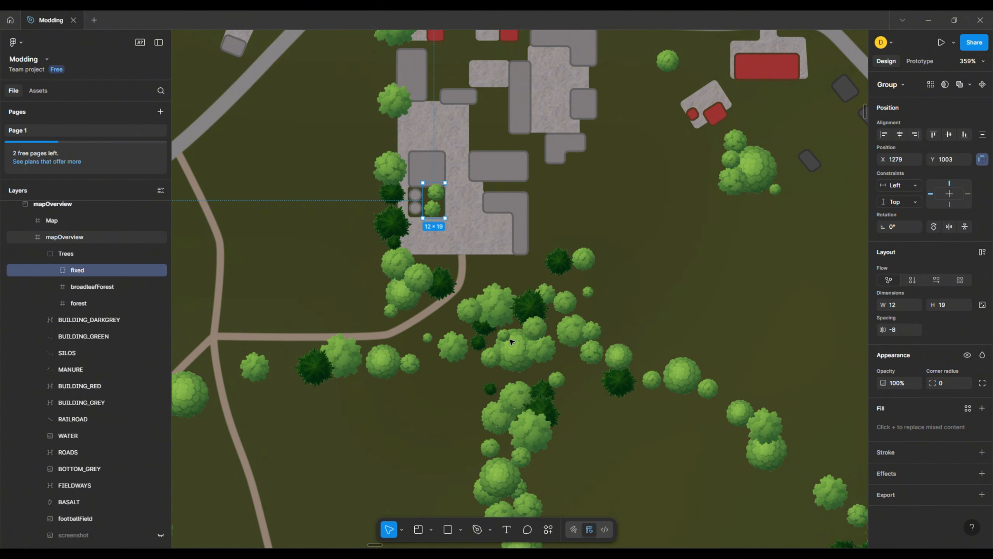
scroll(607, 364, down, 10)
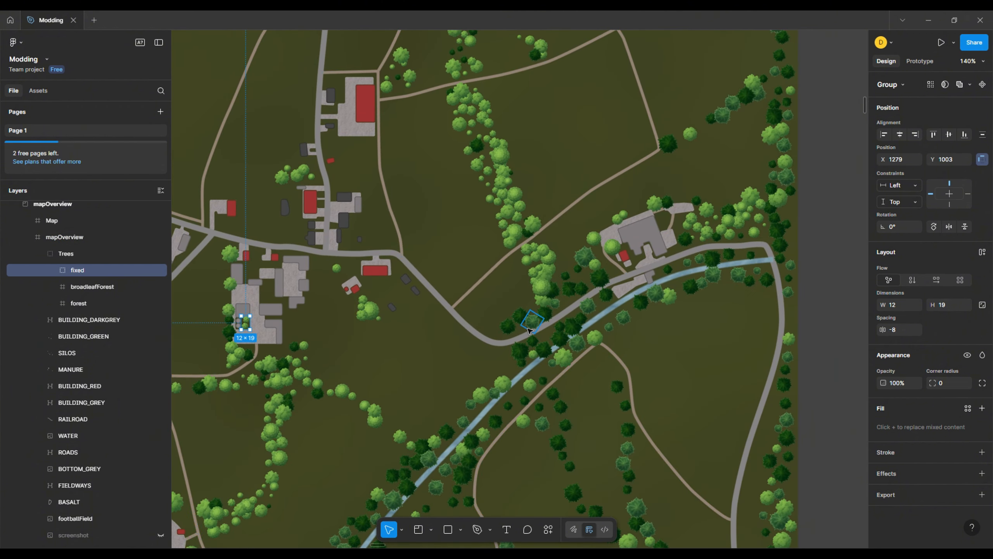
scroll(547, 327, down, 10)
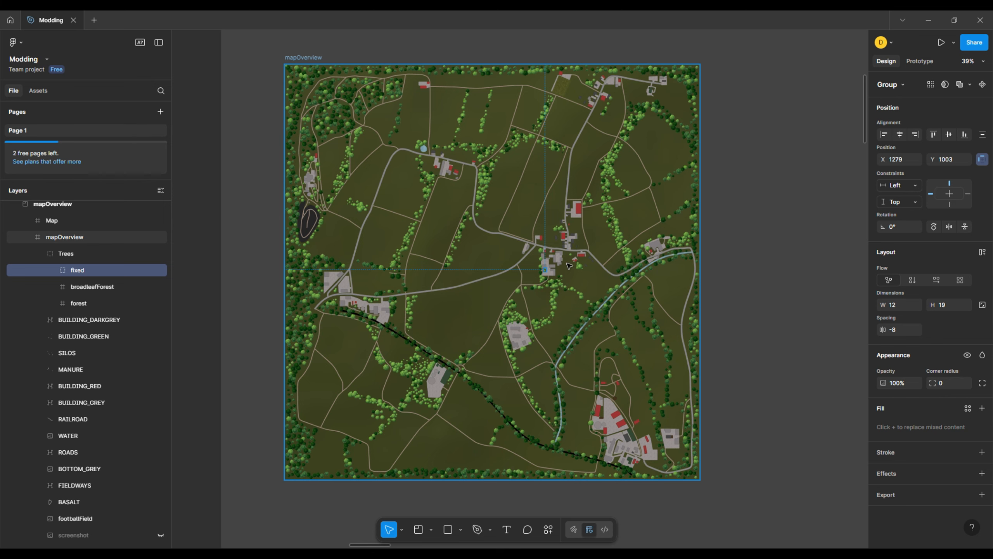
click(782, 341)
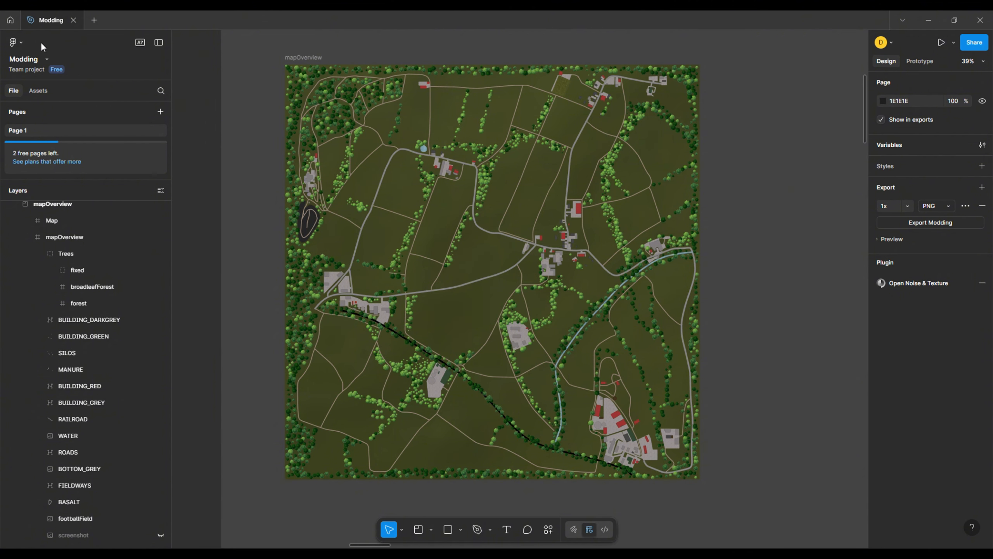
View the list of plugins in development and close it without running any
click(16, 43)
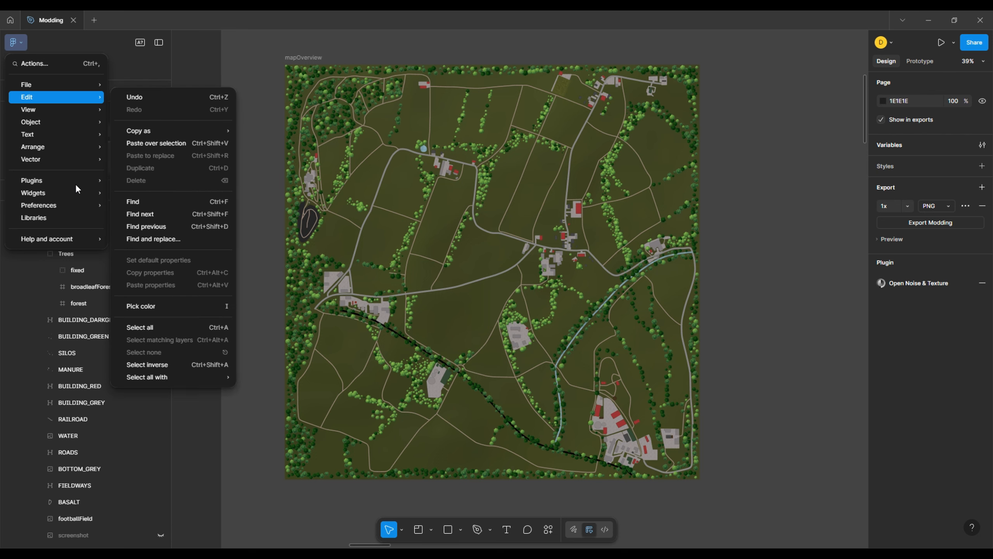
mouse_move(59, 182)
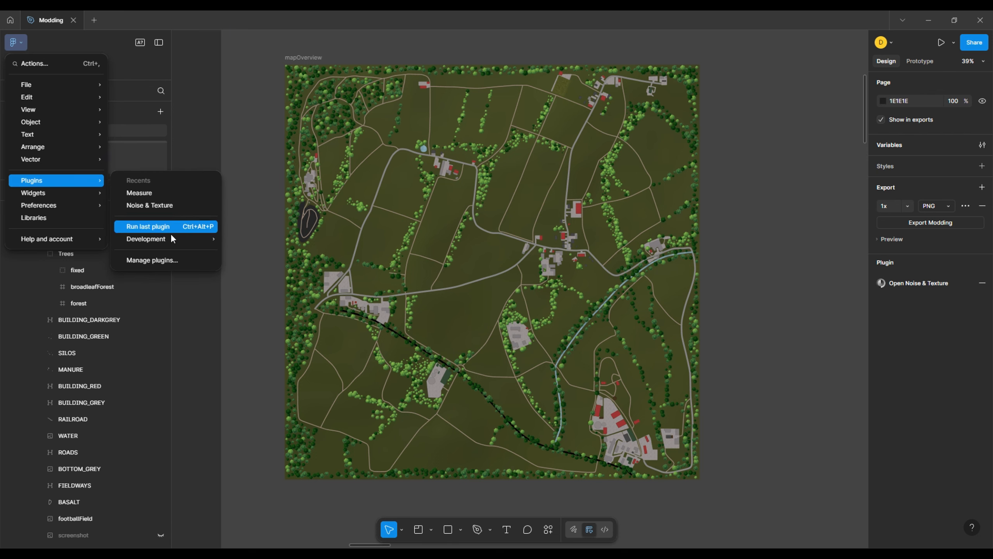
mouse_move(167, 239)
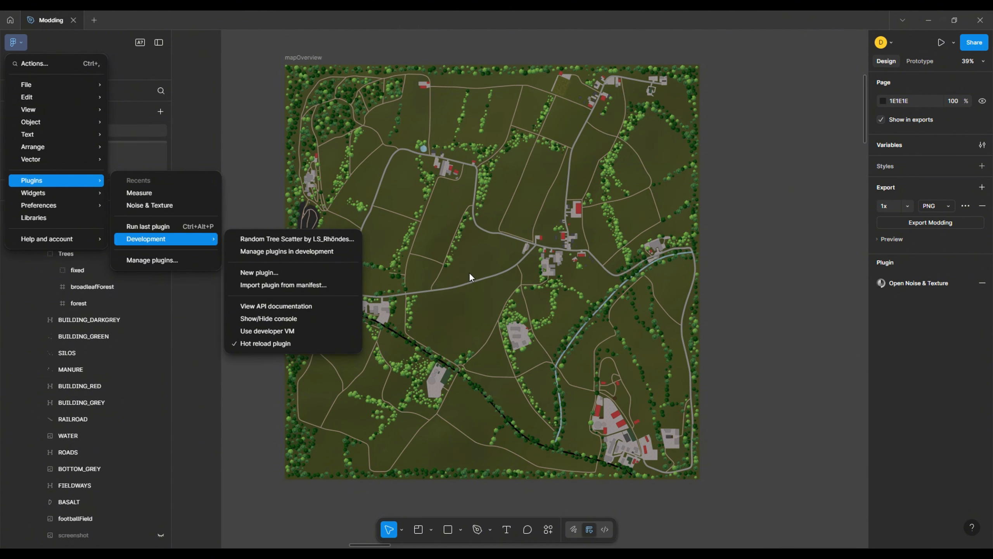
click(932, 427)
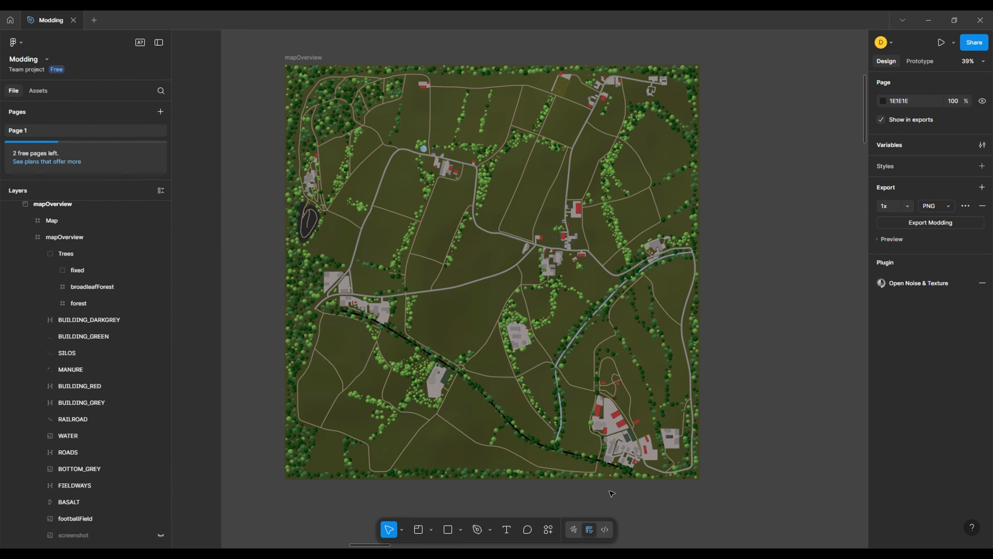
Run the Random Tree Scatter development plugin and move its window clear of the map to view the settings
click(549, 530)
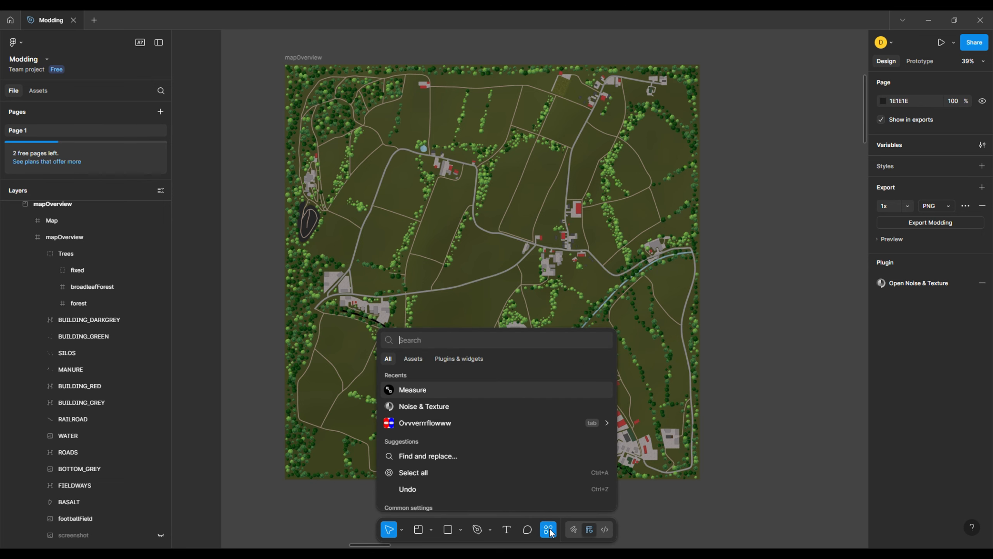
scroll(540, 448, down, 5)
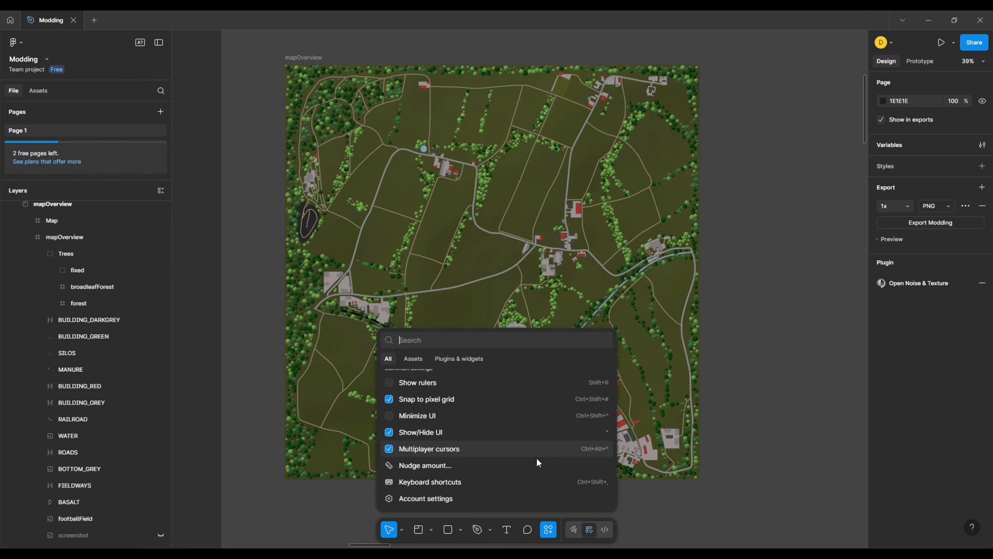
scroll(498, 488, up, 5)
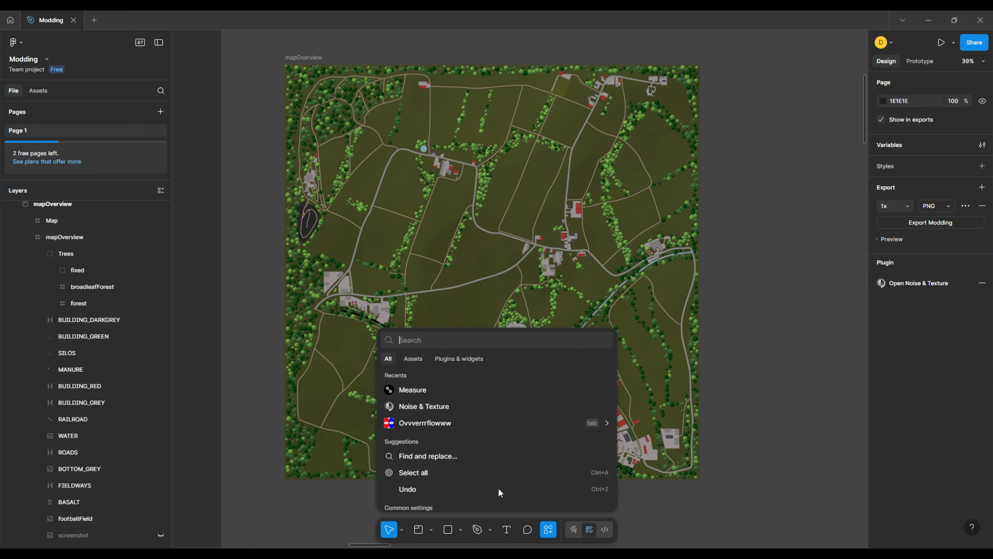
click(465, 358)
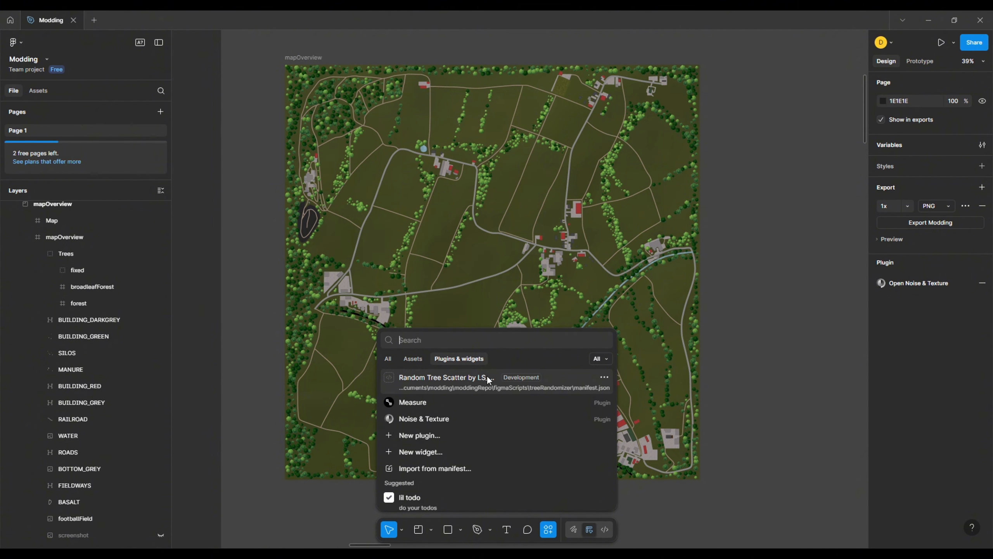
click(425, 385)
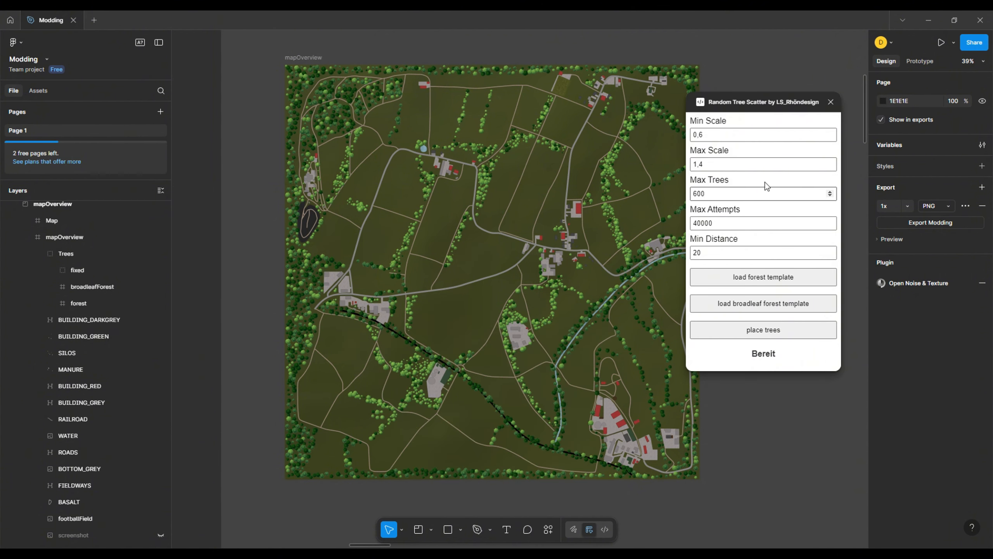
drag(746, 108, 765, 180)
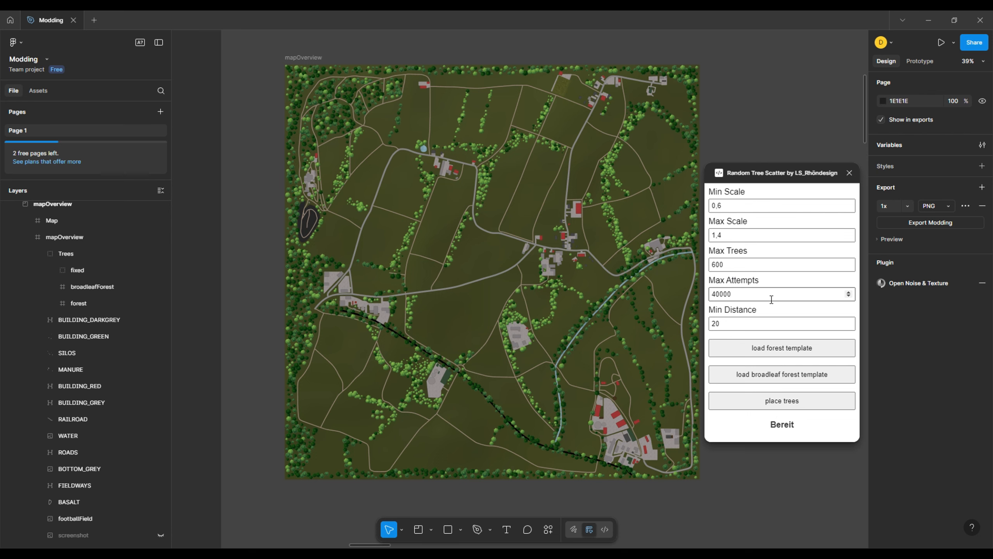
Load the forest template and the broadleaf forest template in Random Tree Scatter, and close the plugin without placing trees
click(640, 277)
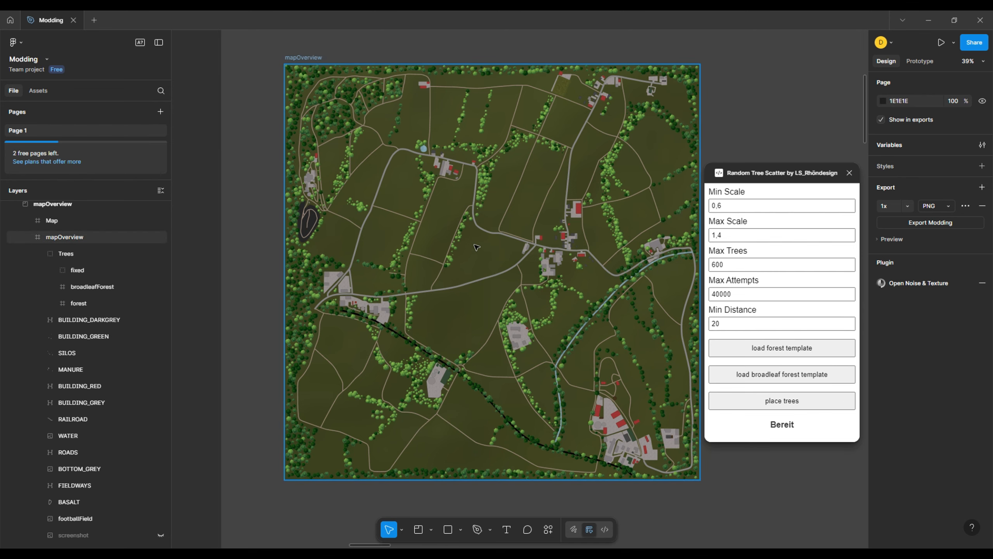
scroll(469, 235, up, 10)
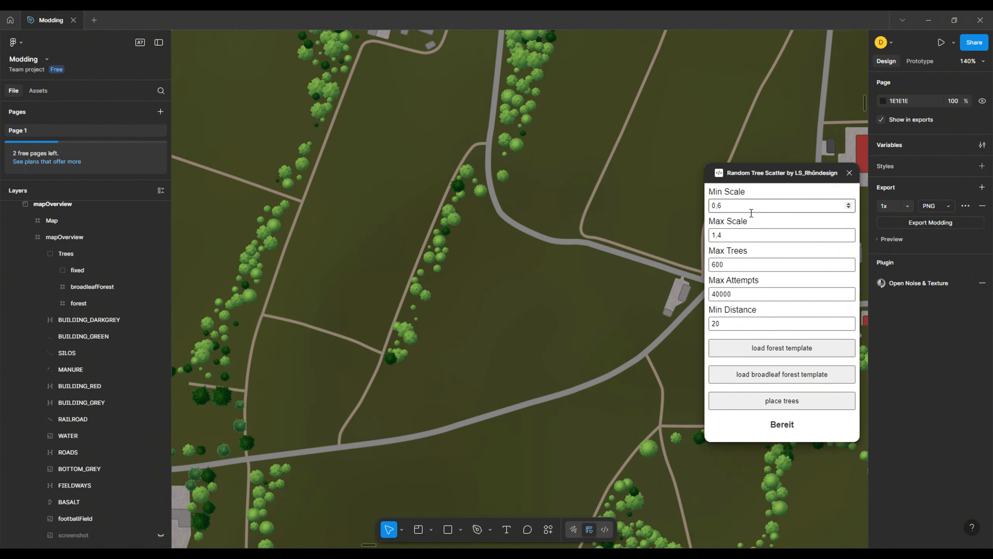
scroll(471, 329, down, 7)
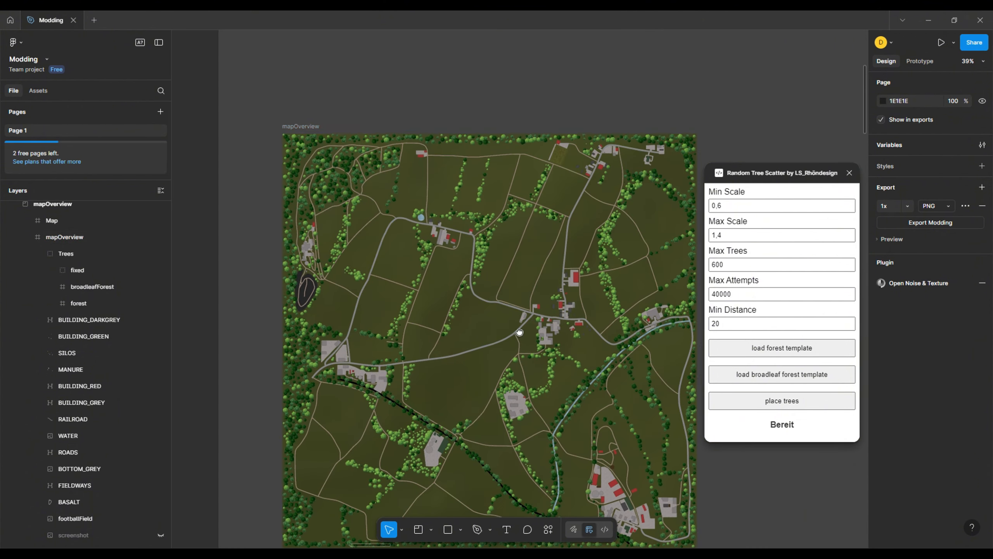
drag(518, 332, 512, 278)
click(781, 351)
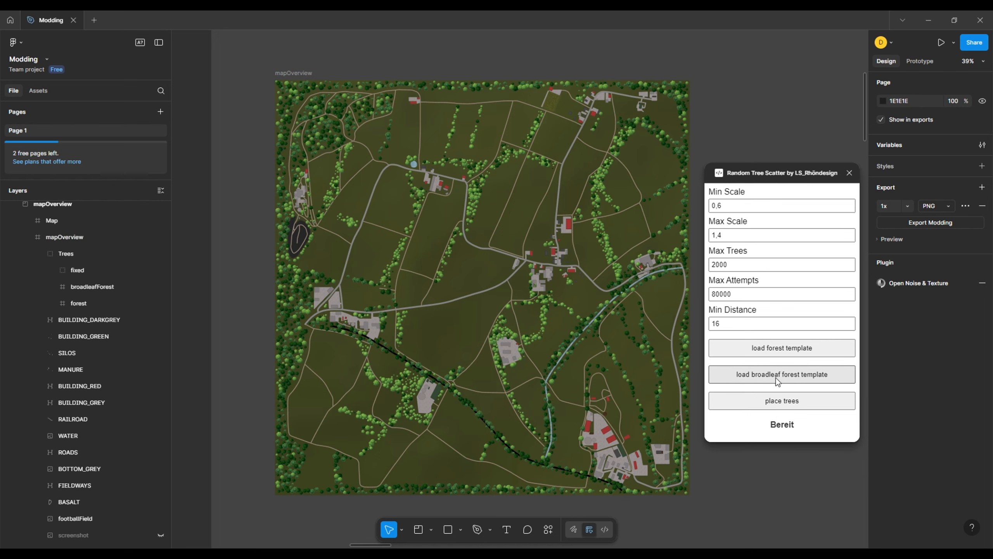
click(802, 374)
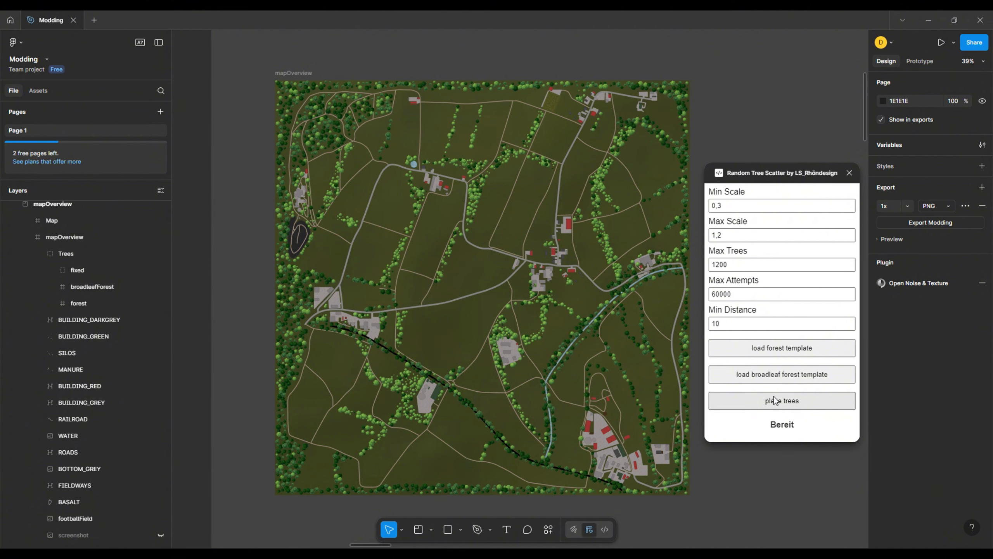
click(850, 173)
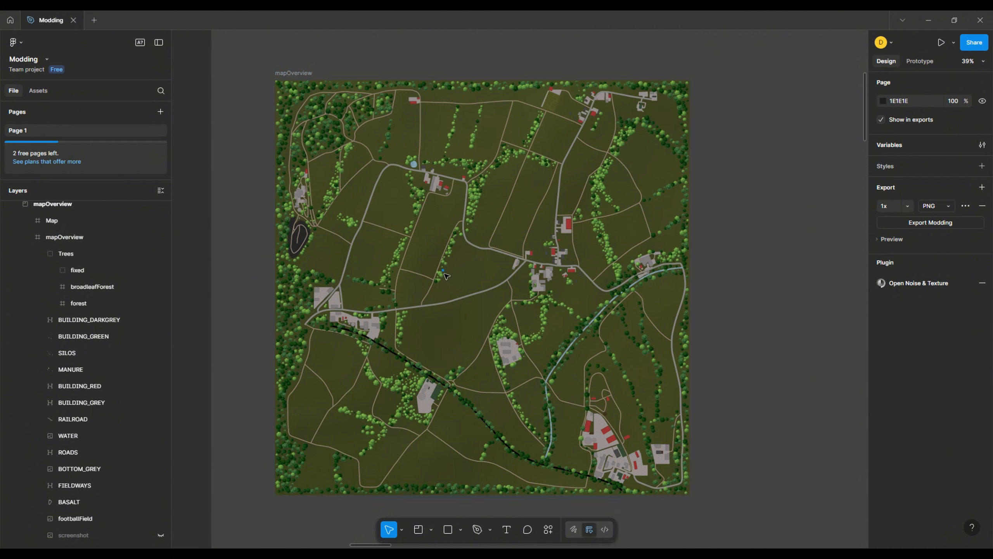
Inspect the wooded area around the basalt quarry up close and select the whole Trees group
scroll(443, 273, up, 3)
drag(432, 252, 551, 350)
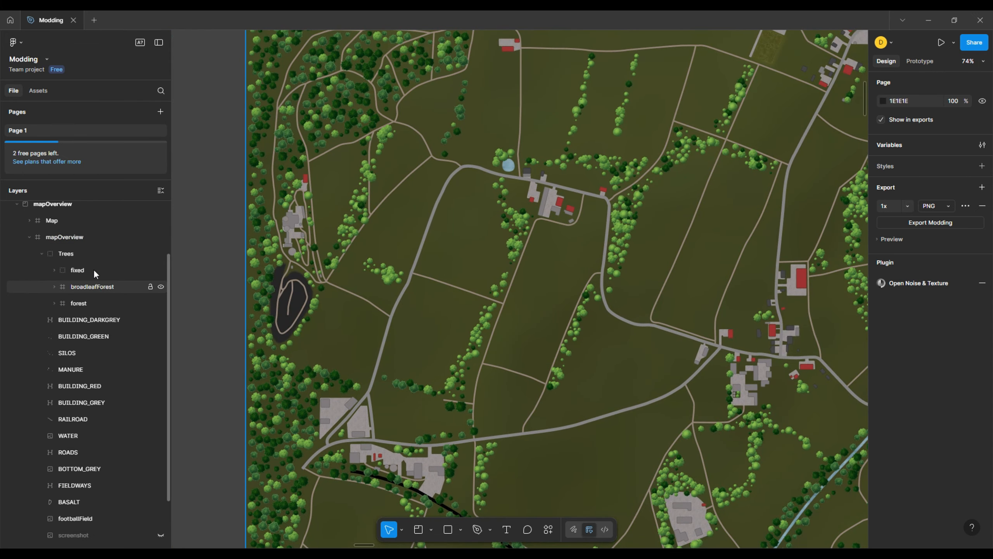
click(72, 255)
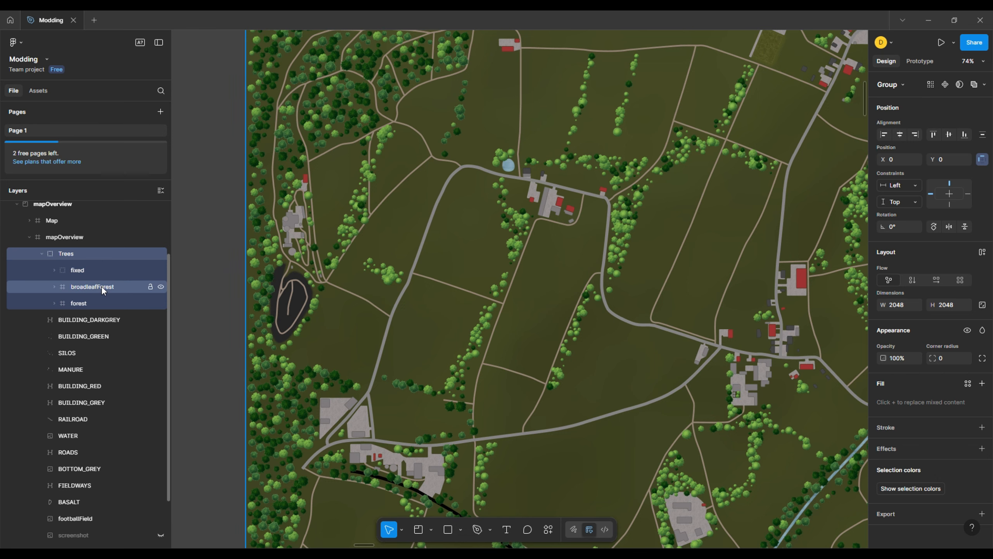
Expand the broadleafForest frame, view the contents of its trees group and collapse that group again
click(81, 290)
click(54, 287)
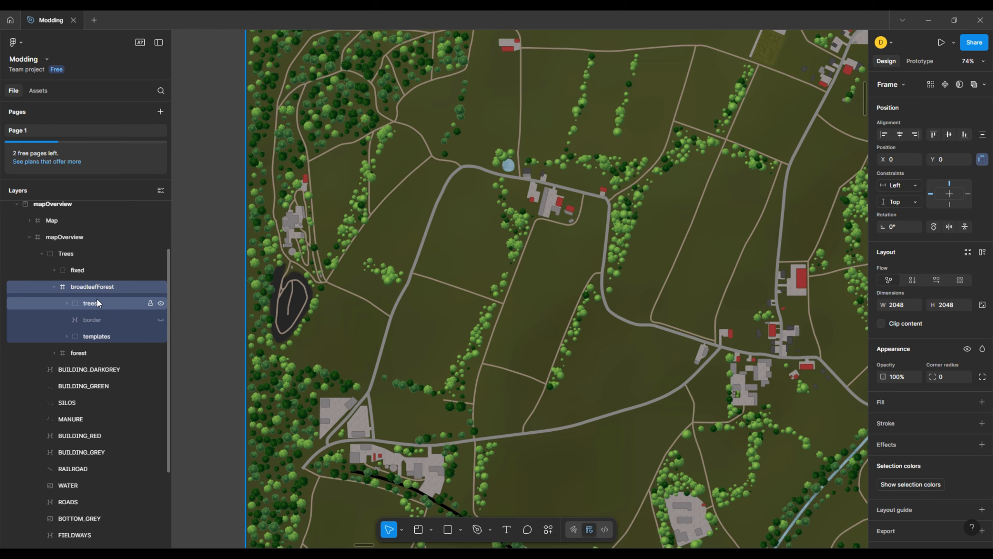
click(66, 304)
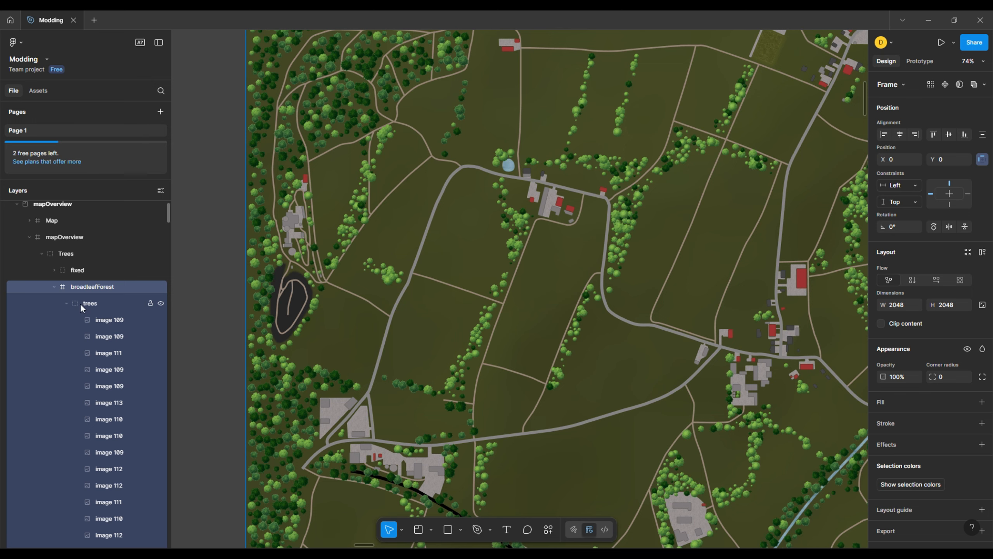
click(67, 303)
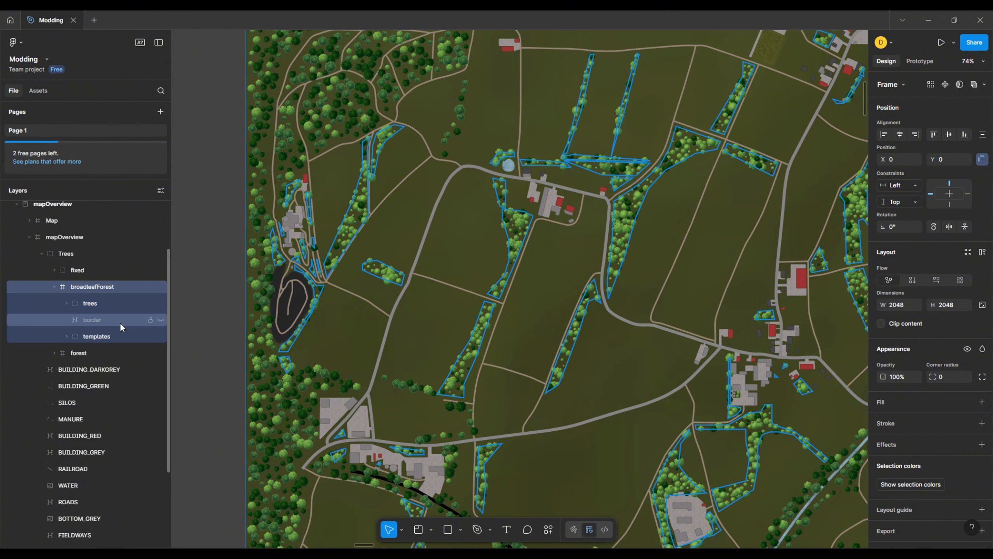
Show the border layer of the broadleafForest frame and inspect its areas beneath the trees up close
click(160, 320)
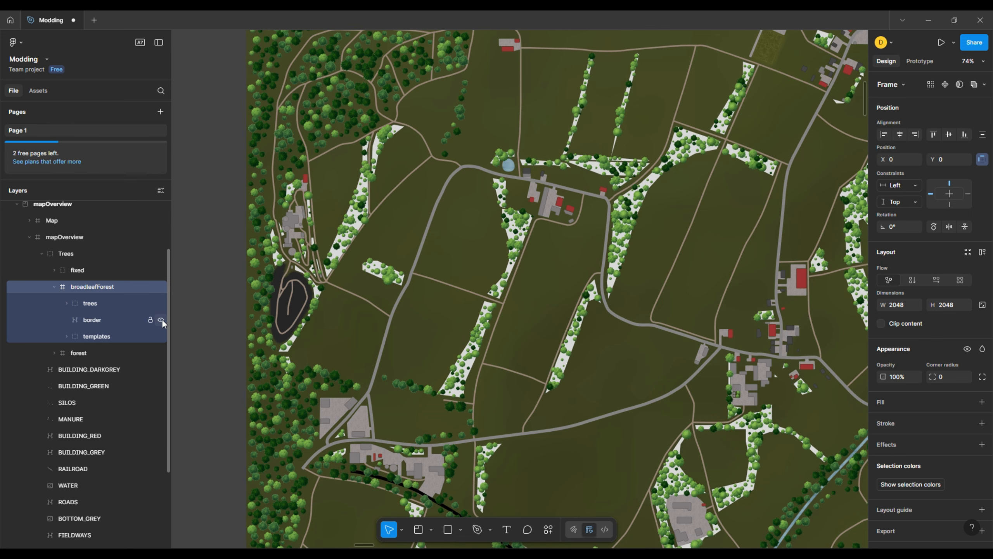
drag(748, 183, 483, 352)
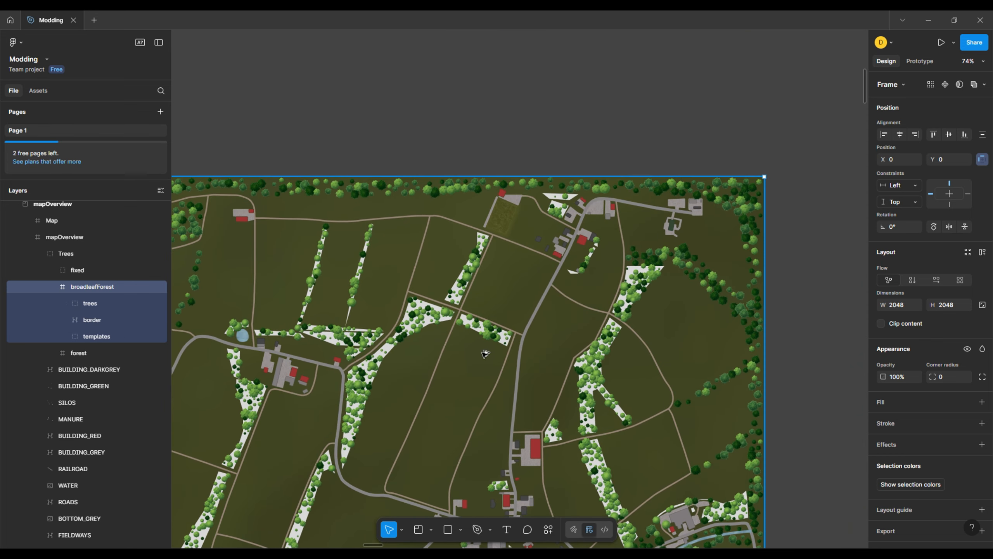
right_click(484, 353)
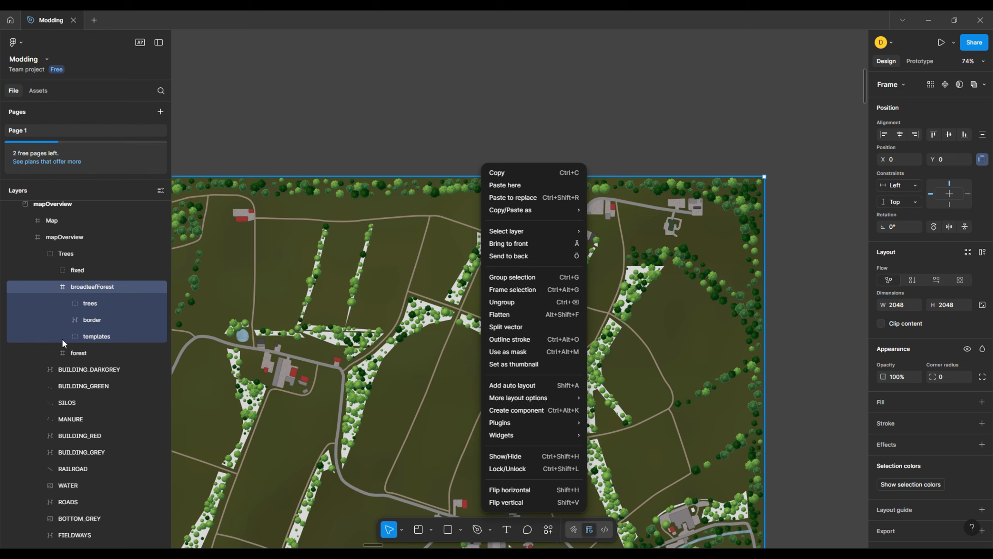
click(95, 318)
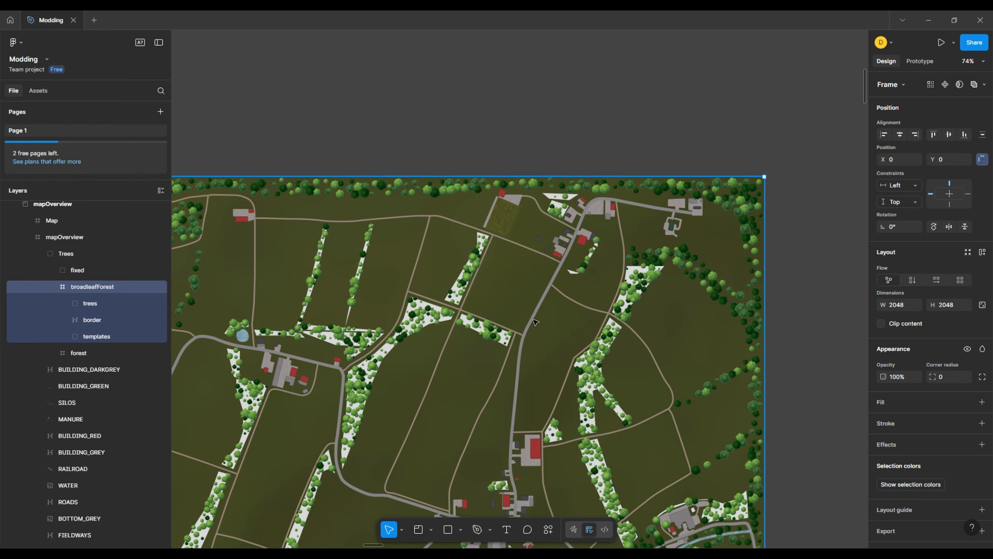
scroll(440, 319, up, 10)
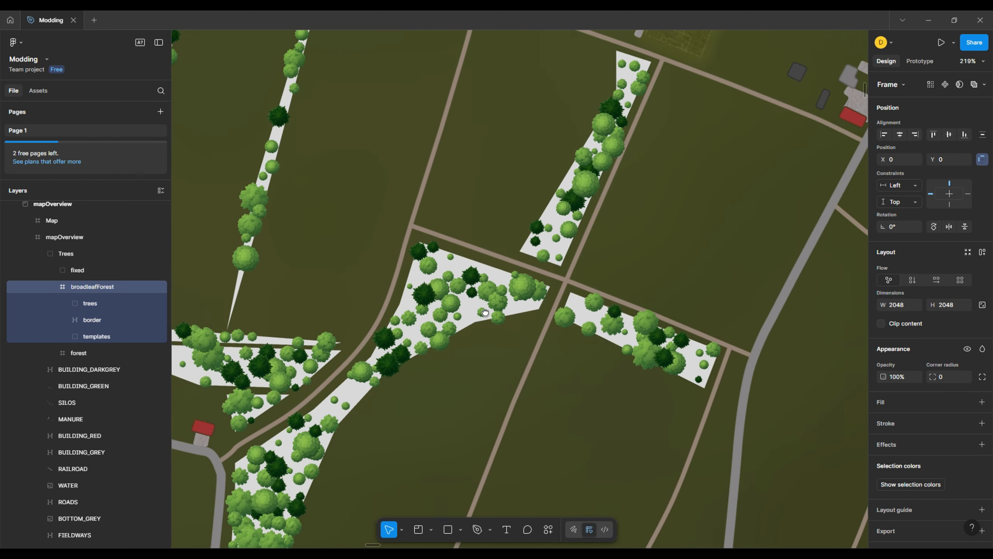
drag(543, 268, 475, 320)
scroll(473, 316, up, 1)
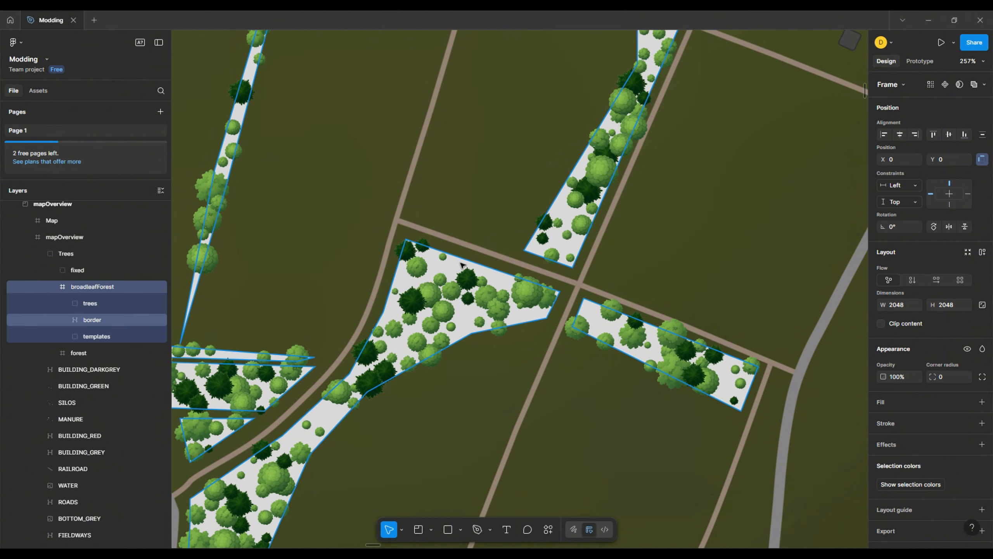
Open the border vector for editing and try a curved Pen path in the empty field southeast of the football field
double_click(462, 265)
scroll(508, 328, down, 6)
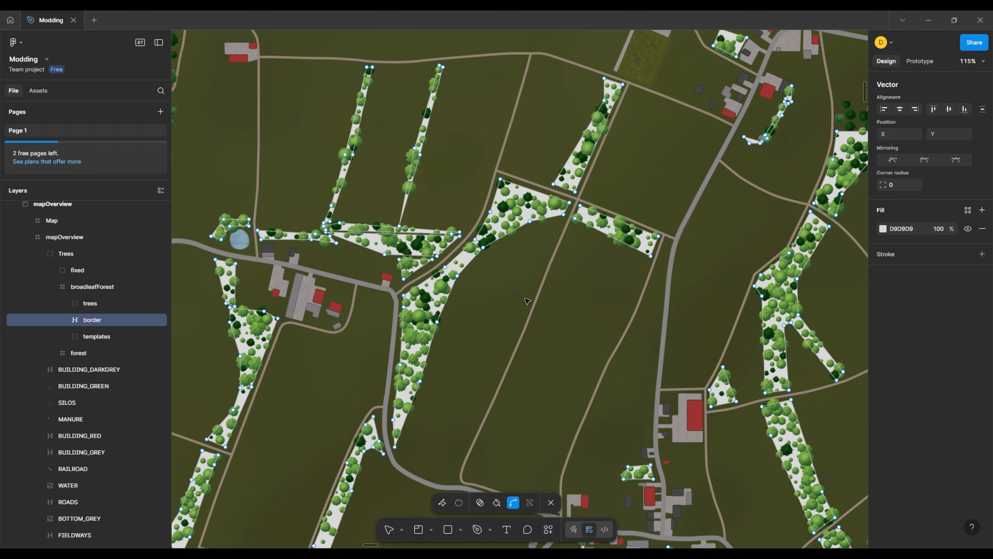
drag(508, 306, 421, 352)
scroll(502, 313, up, 5)
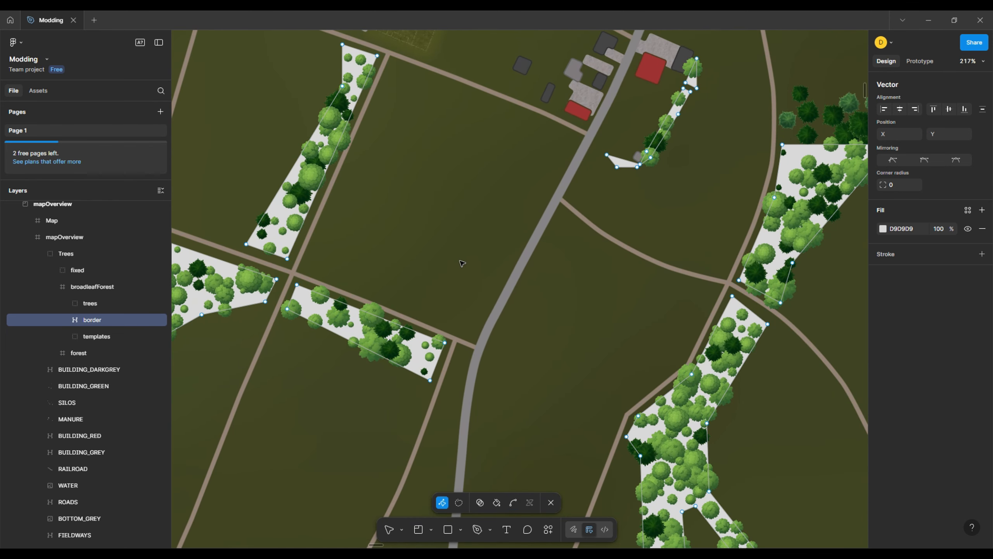
drag(434, 288, 485, 371)
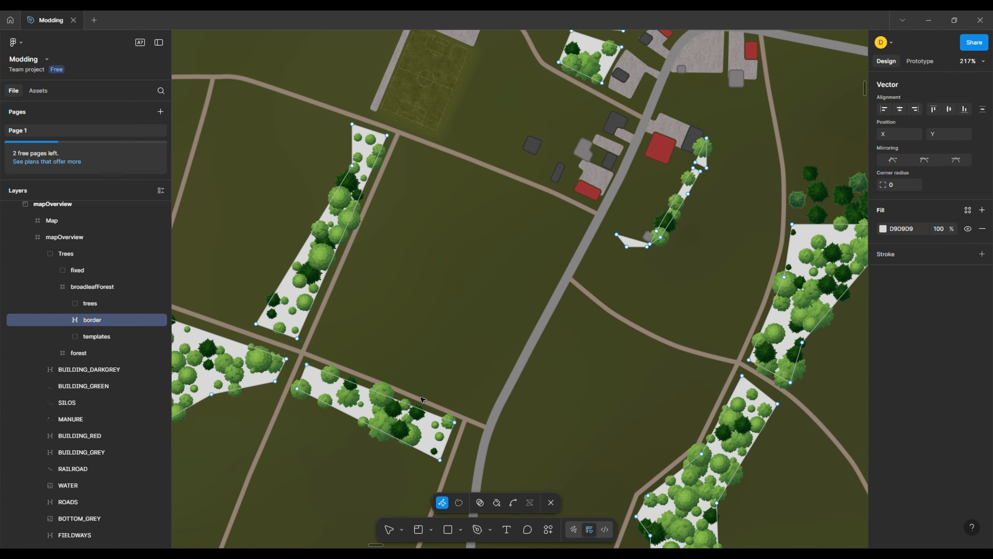
click(477, 528)
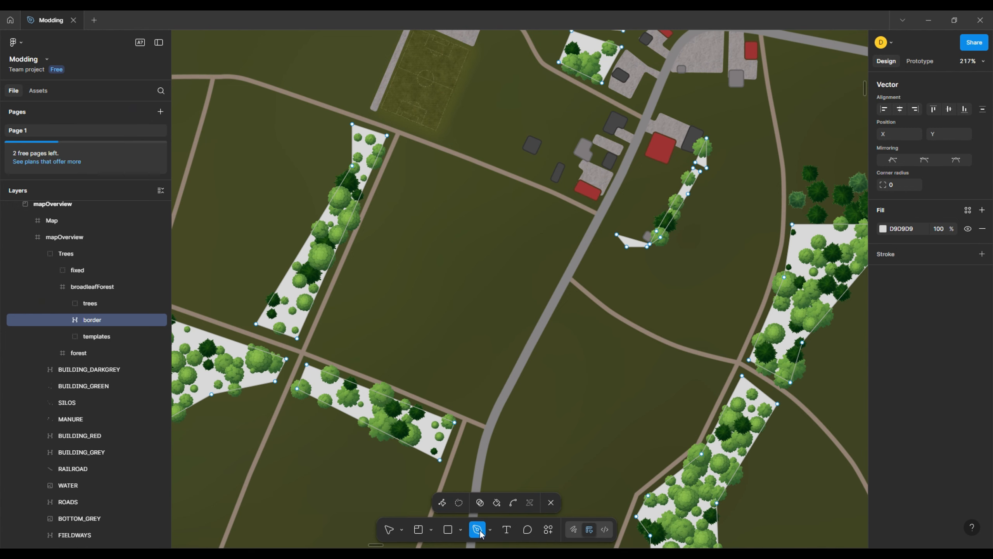
click(429, 214)
drag(486, 254, 512, 268)
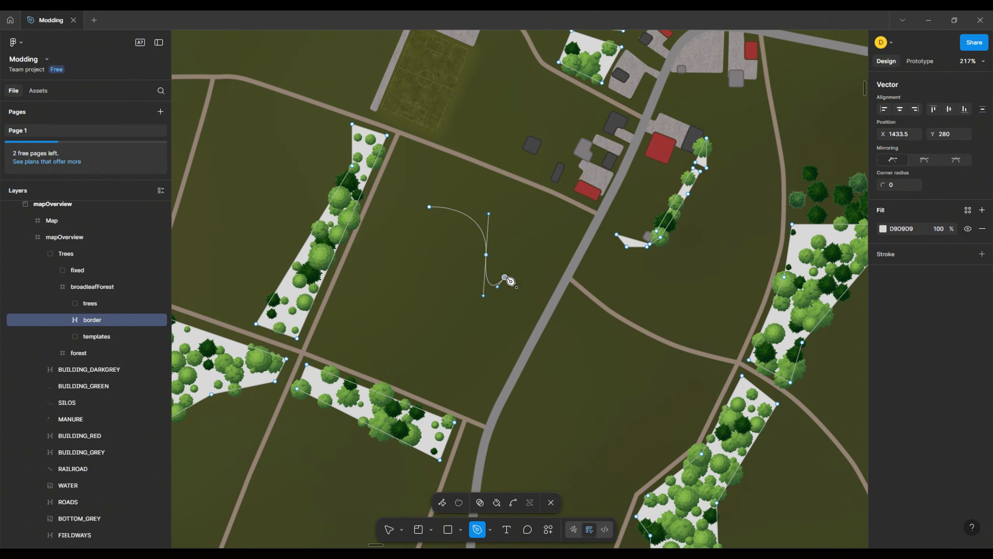
Undo the curved path drawn in the empty field
key(ctrl)
key(ctrl+z)
key(ctrl+z)
key(ctrl+z)
key(ctrl+z)
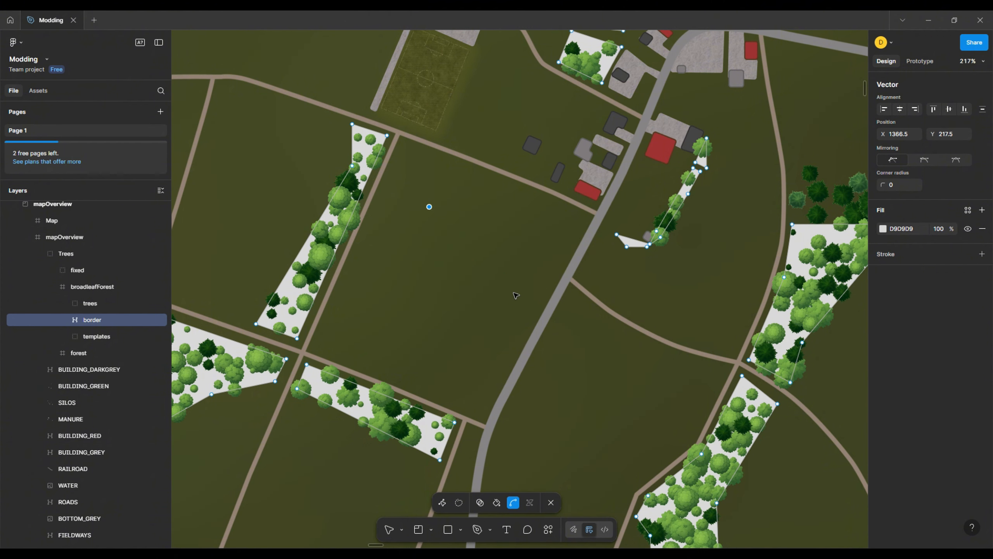
Draw a closed four-sided area with the Pen in the empty field and fill it with the Paint bucket
click(423, 194)
click(482, 260)
click(433, 326)
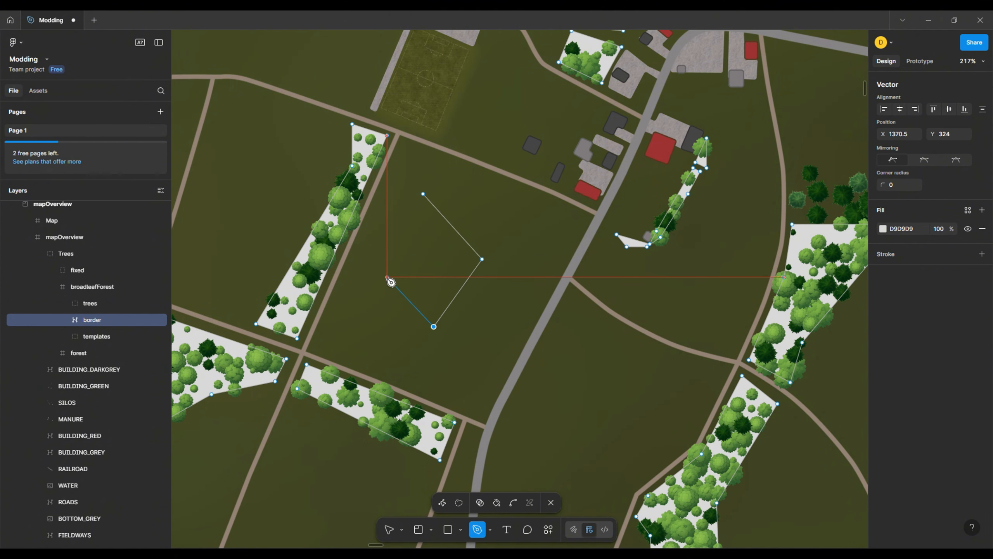
click(387, 277)
click(423, 194)
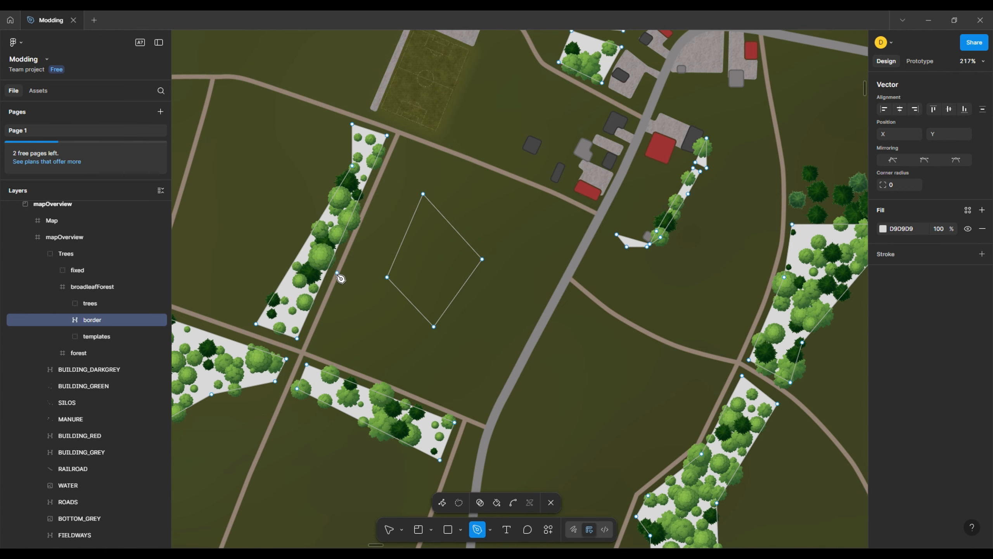
click(497, 503)
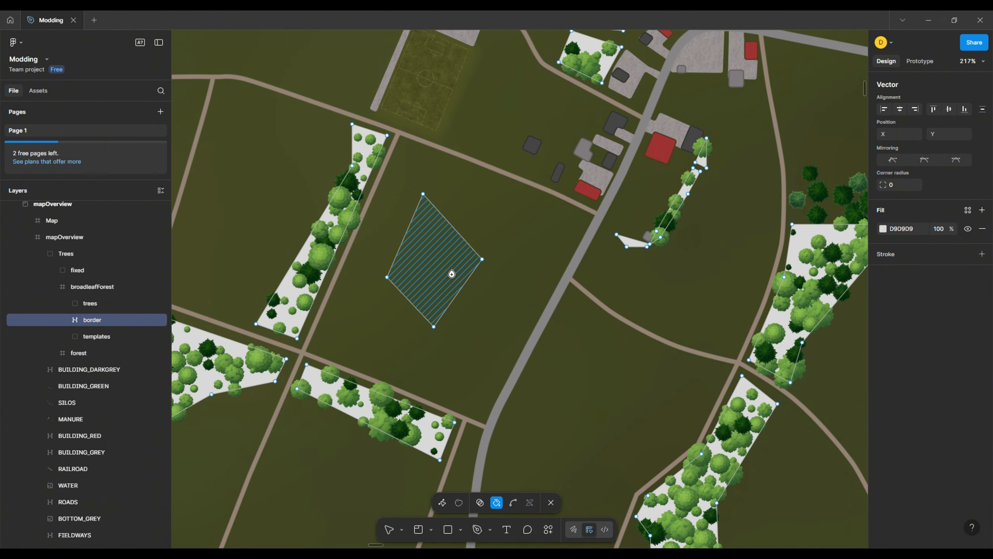
click(452, 274)
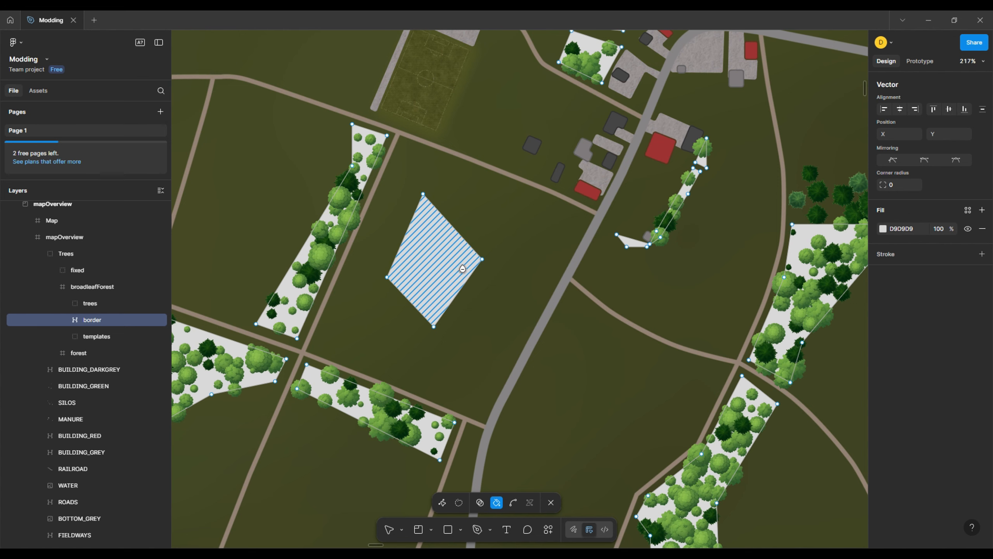
Undo the filled four-sided area completely and leave vector editing of the border layer
key(ctrl+z)
key(ctrl+z)
key(ctrl+z)
key(ctrl+z)
key(ctrl+z)
key(ctrl+z)
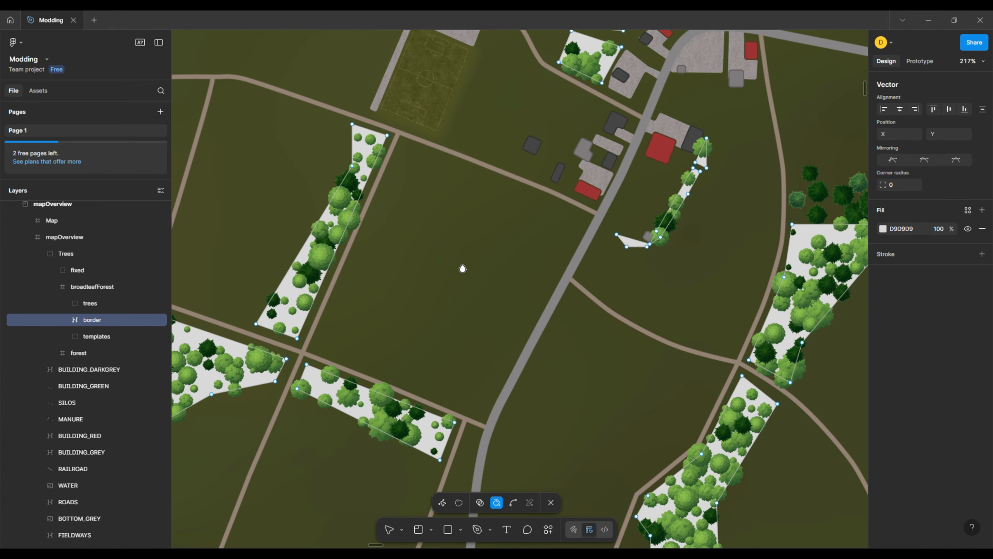
key(Escape)
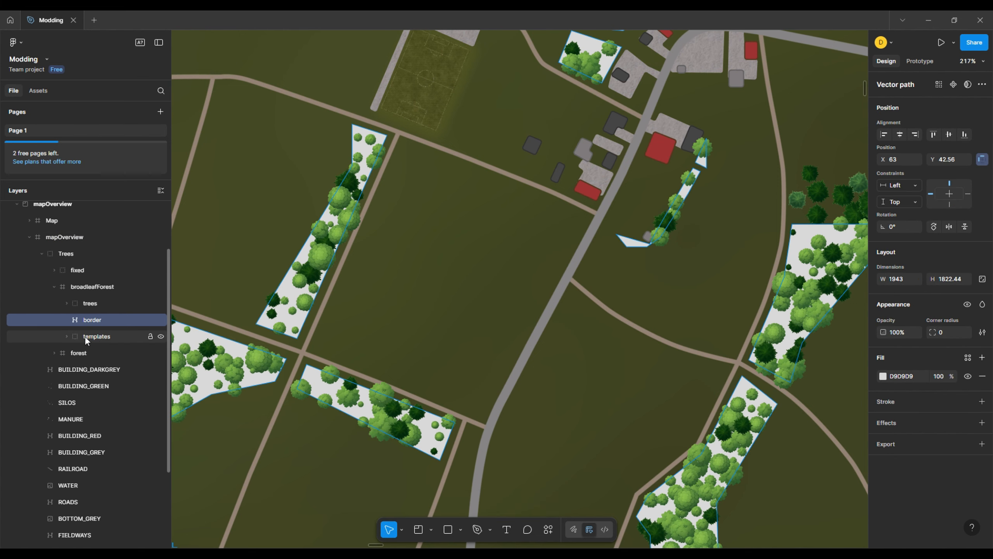
Expand the templates group in broadleafForest and examine its tree images up close on the map
click(99, 338)
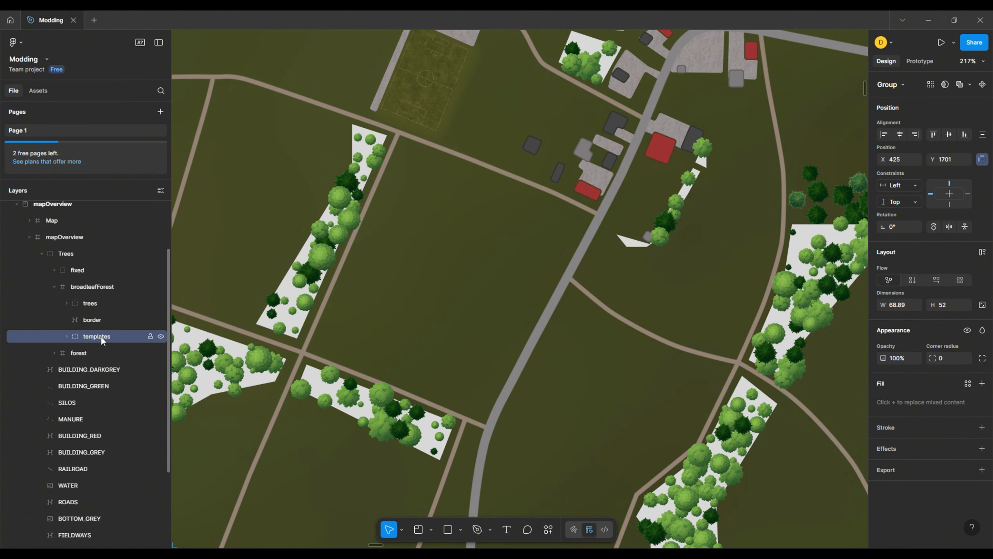
click(66, 336)
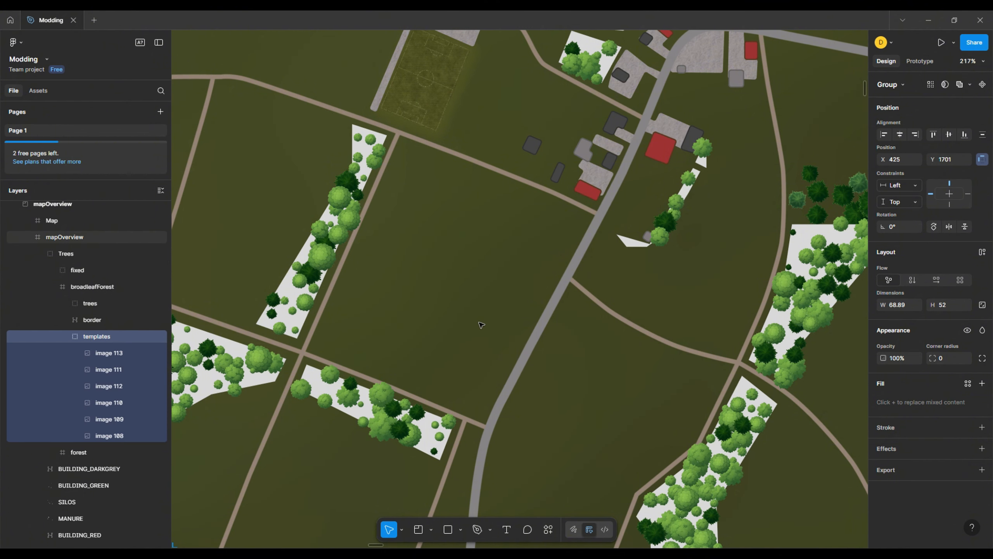
scroll(481, 324, down, 5)
scroll(481, 324, down, 3)
click(435, 333)
scroll(434, 334, down, 4)
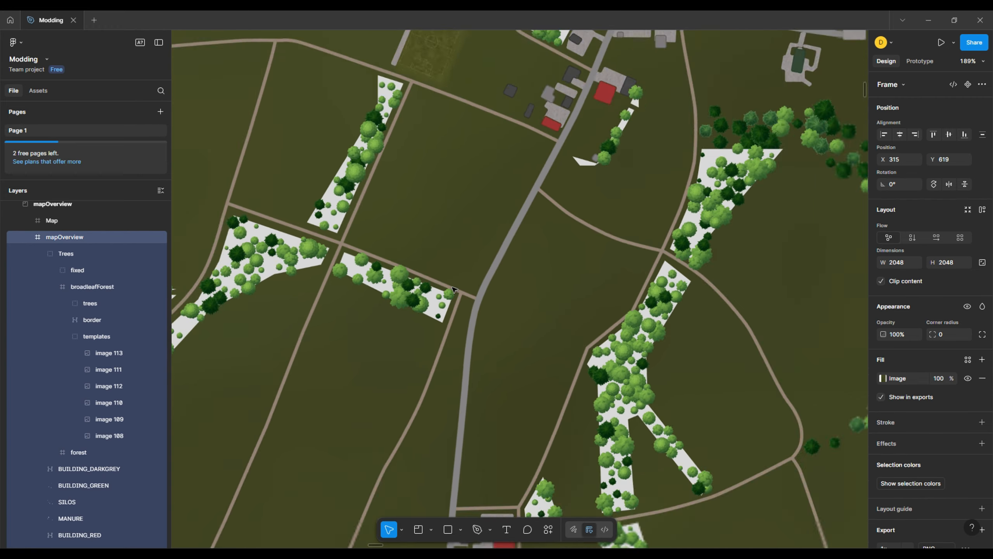
click(148, 336)
scroll(477, 355, down, 5)
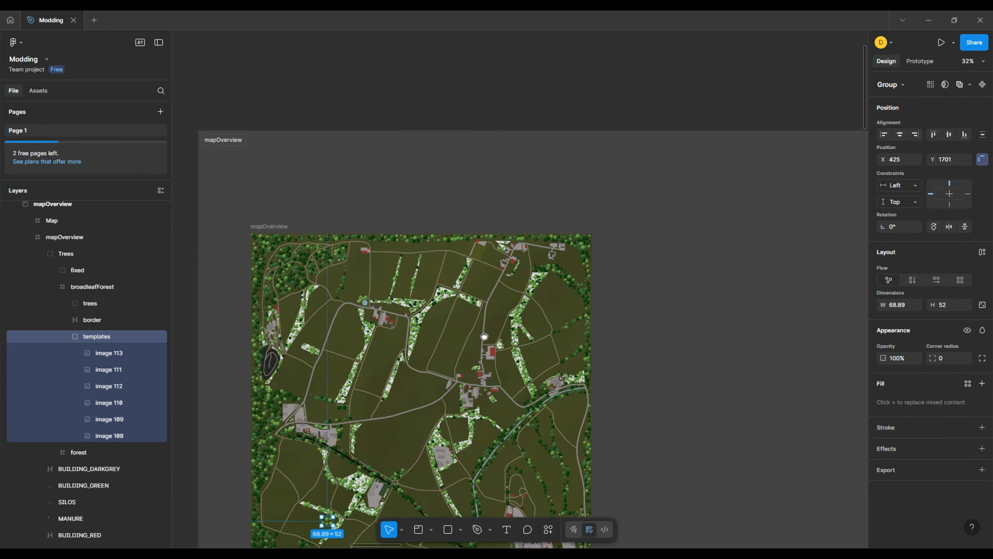
scroll(406, 354, up, 10)
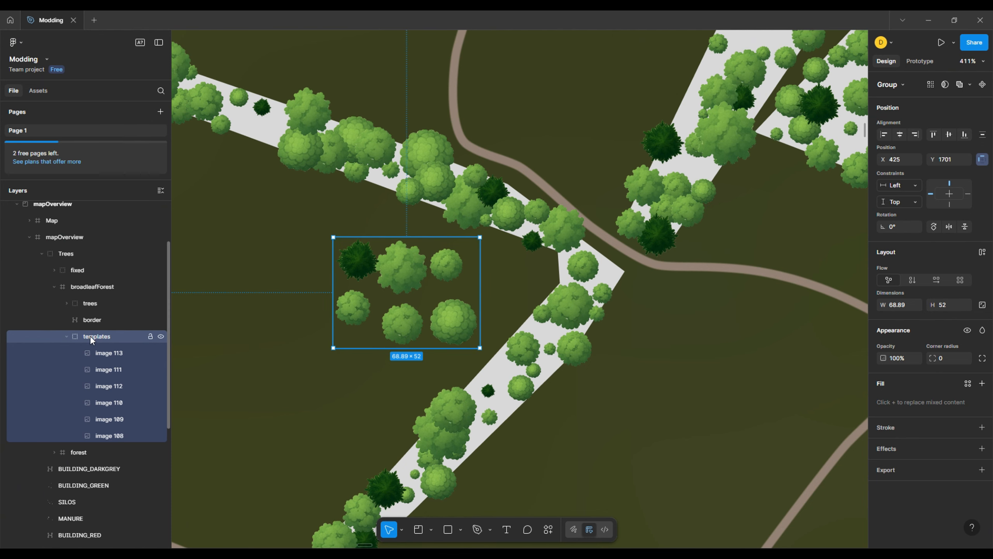
Hide the templates group and the border layer in the broadleafForest frame, collapsing the templates group
click(160, 335)
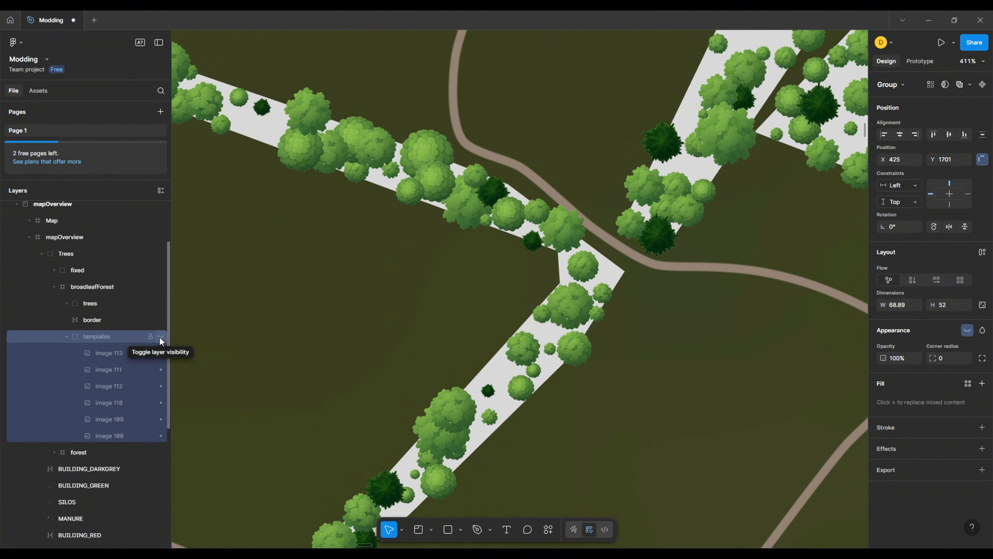
click(66, 336)
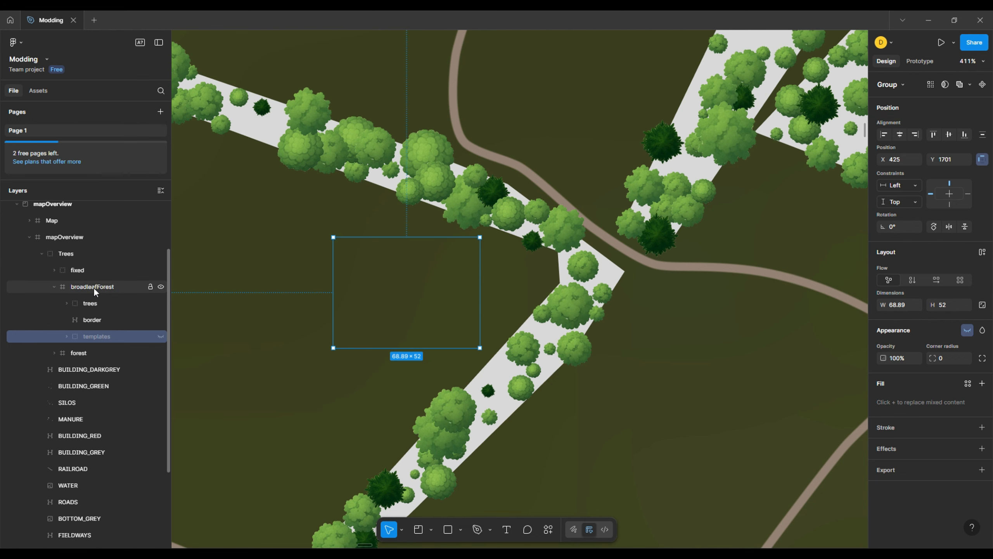
click(162, 320)
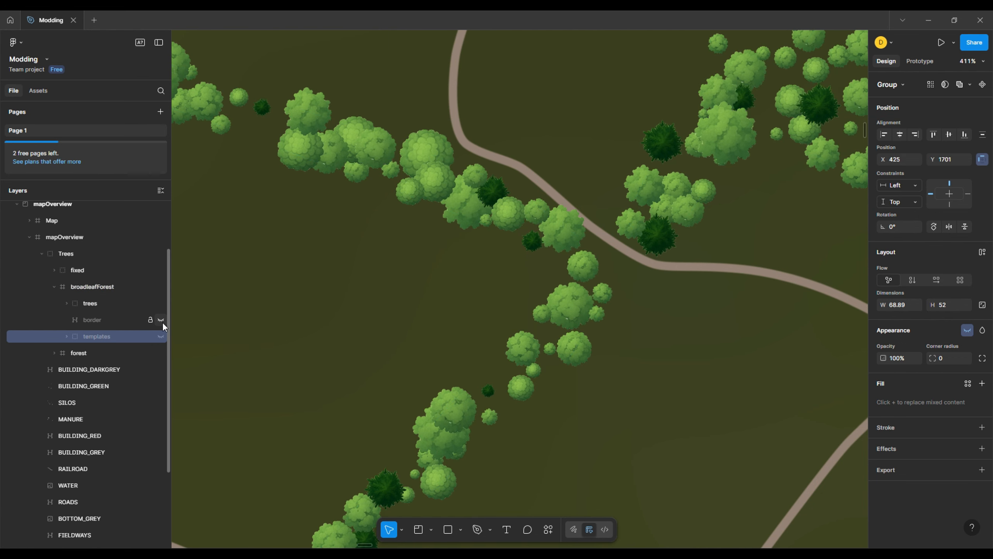
Scatter 1200 trees in the broadleafForest frame by running Random Tree Scatter with the broadleaf forest template
click(97, 281)
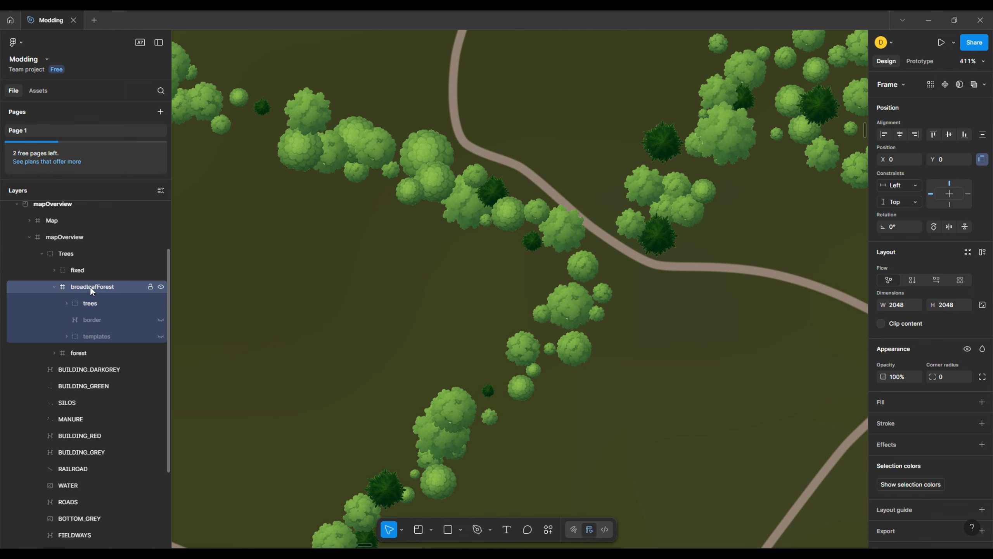
click(548, 530)
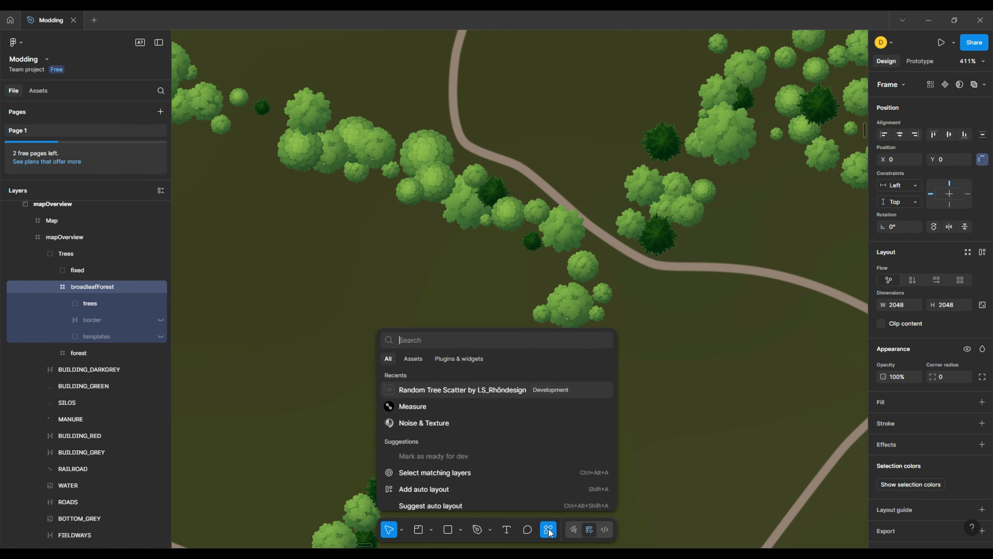
click(488, 390)
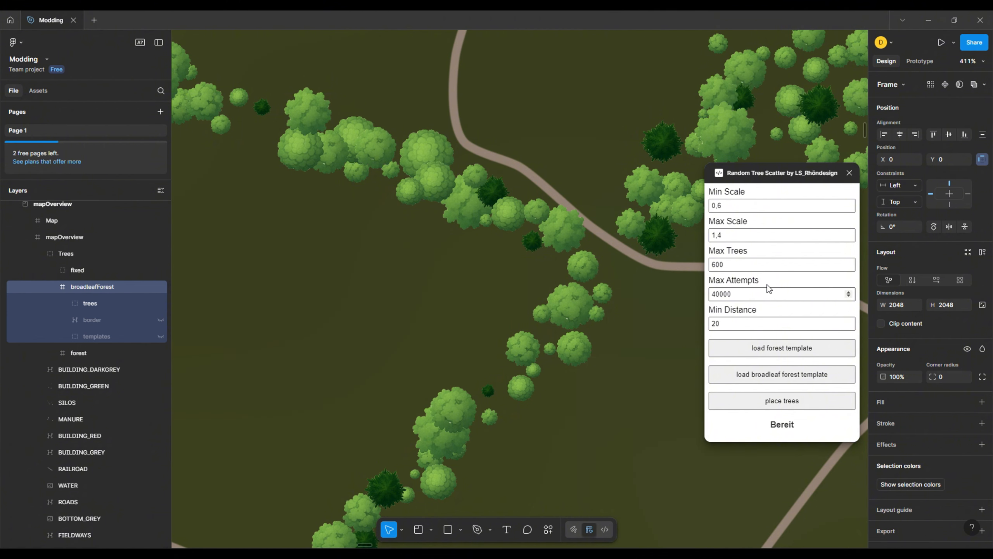
click(770, 374)
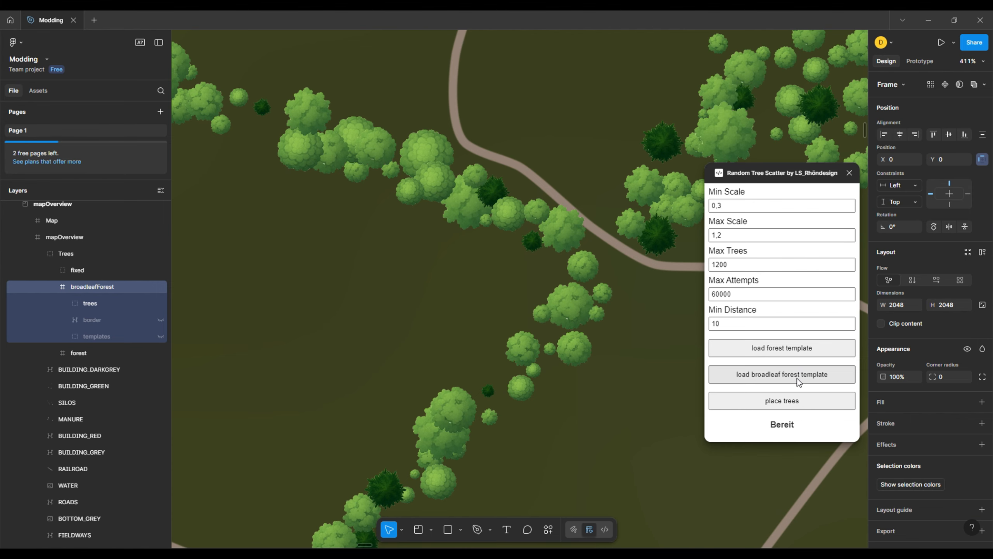
click(787, 403)
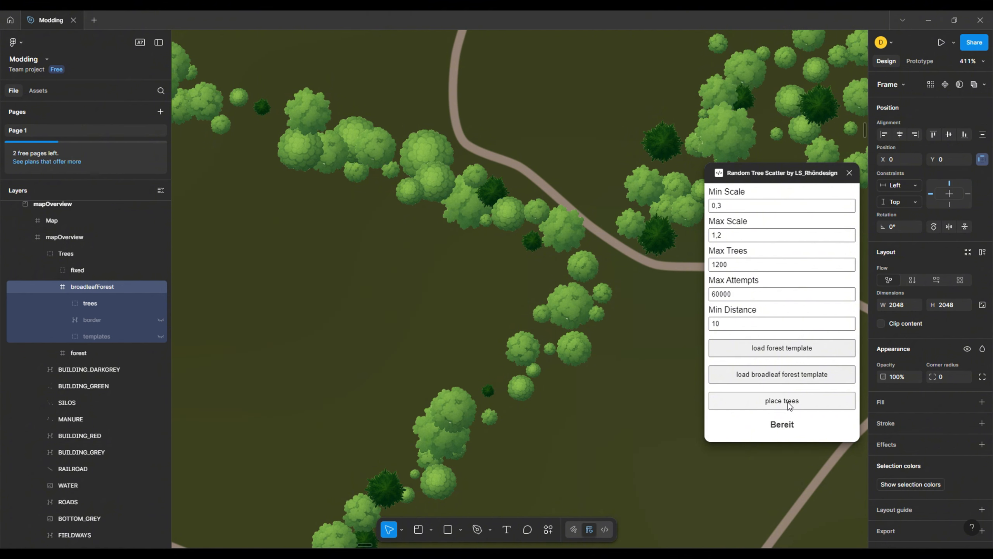
click(789, 403)
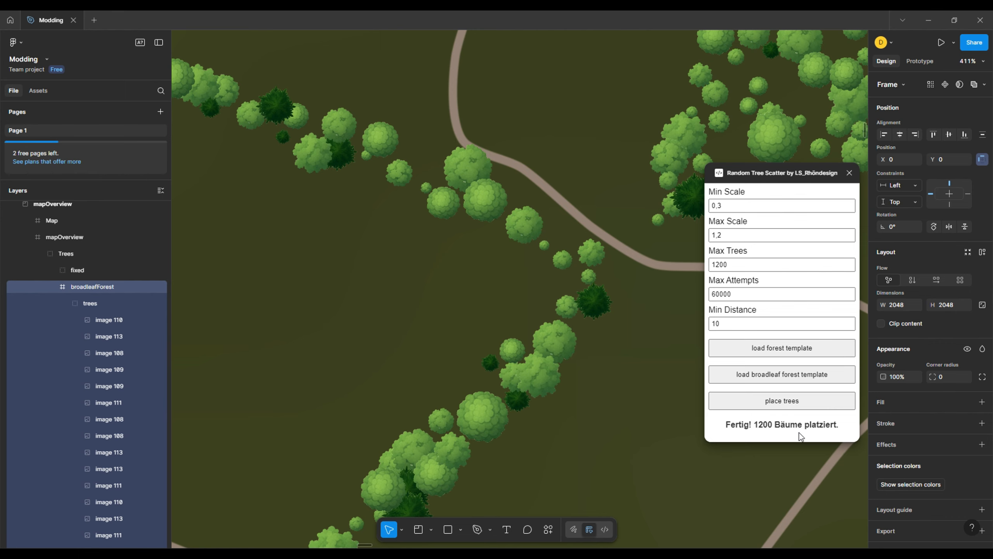
Collapse the broadleafForest frame and examine the scattered broadleaf trees up close and across the whole map
click(53, 287)
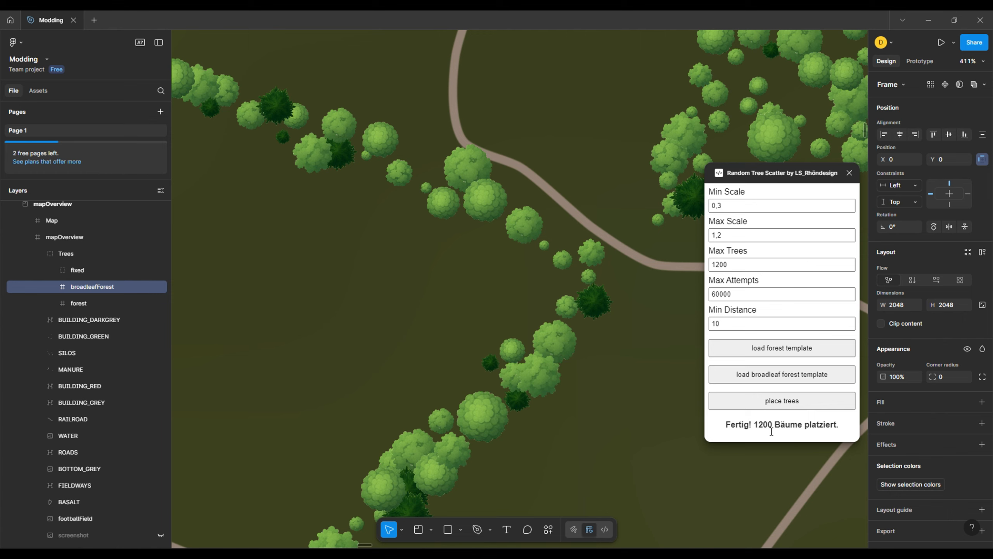
scroll(494, 382, down, 4)
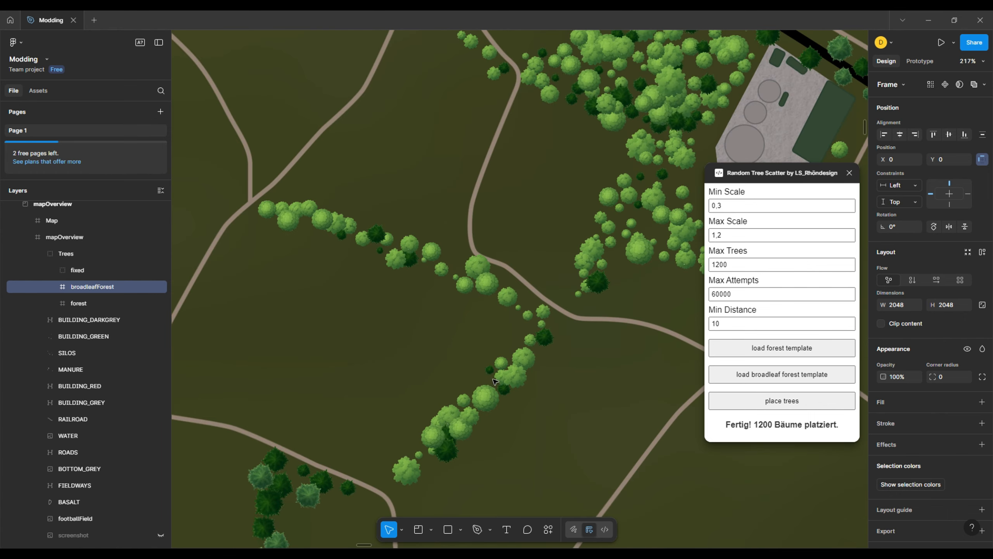
scroll(494, 382, down, 5)
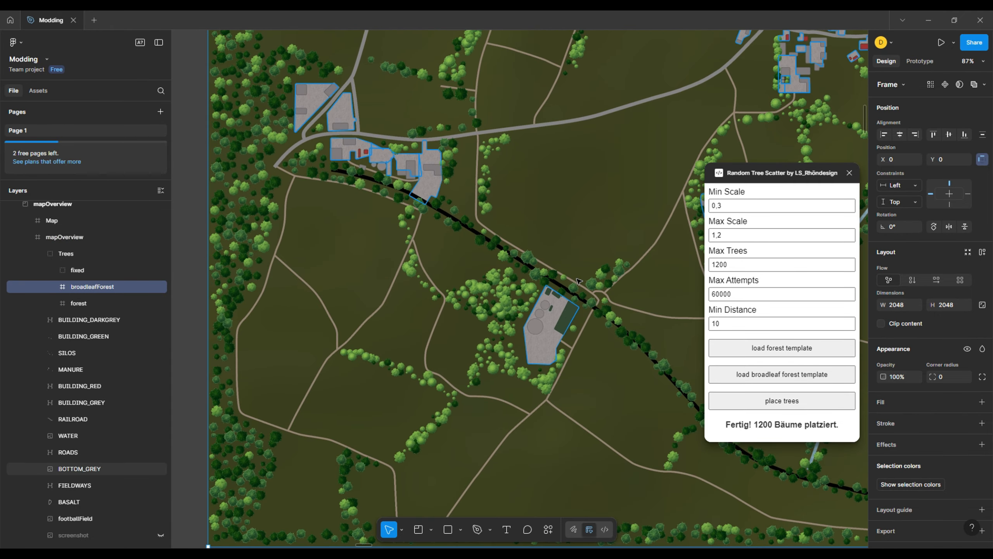
scroll(575, 280, up, 4)
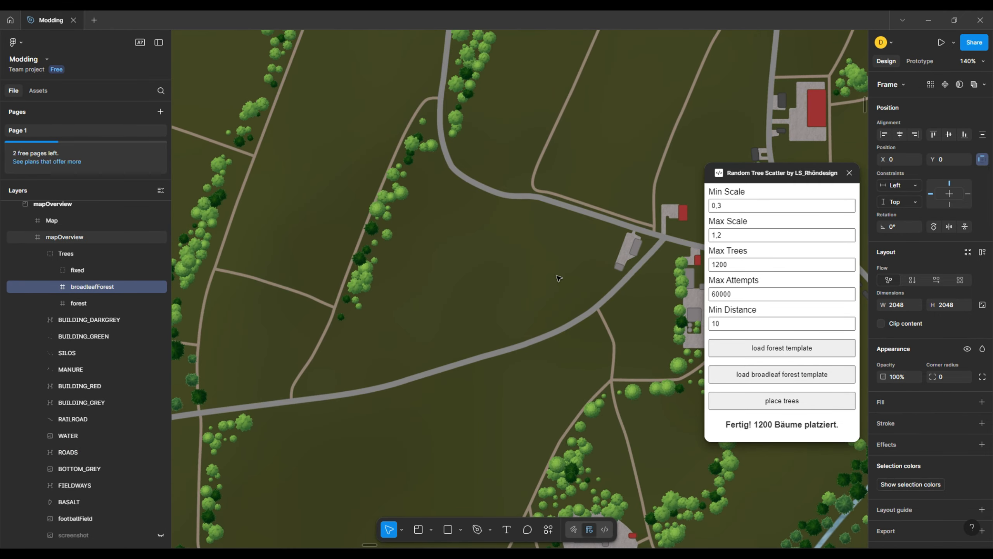
scroll(558, 278, down, 4)
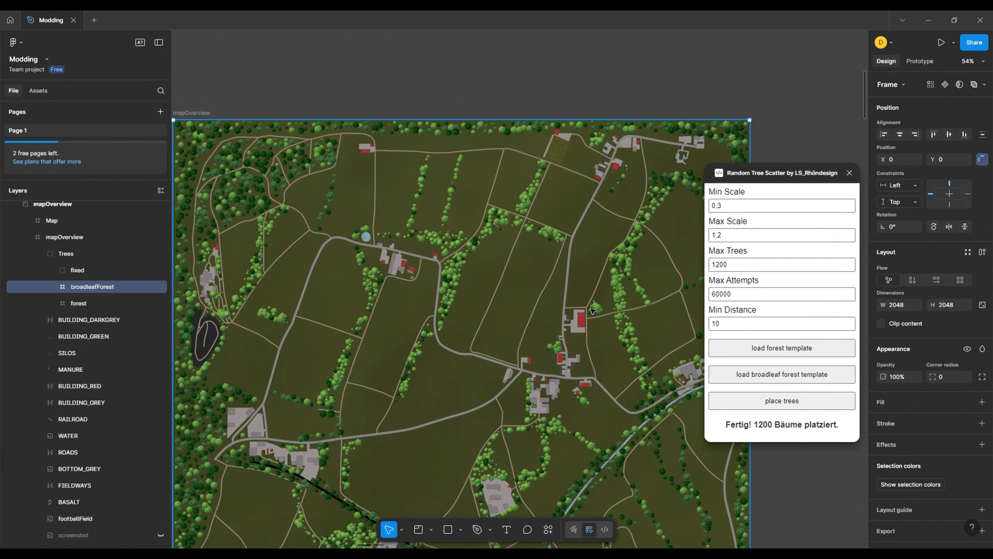
drag(409, 346, 487, 337)
Expand the forest frame and make its border layer and templates group visible
click(82, 304)
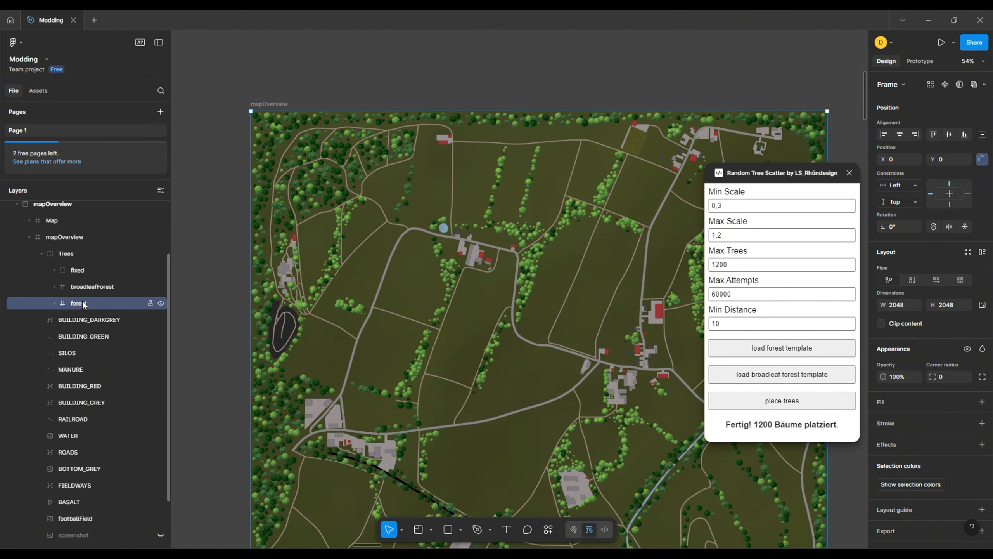
click(53, 304)
click(93, 318)
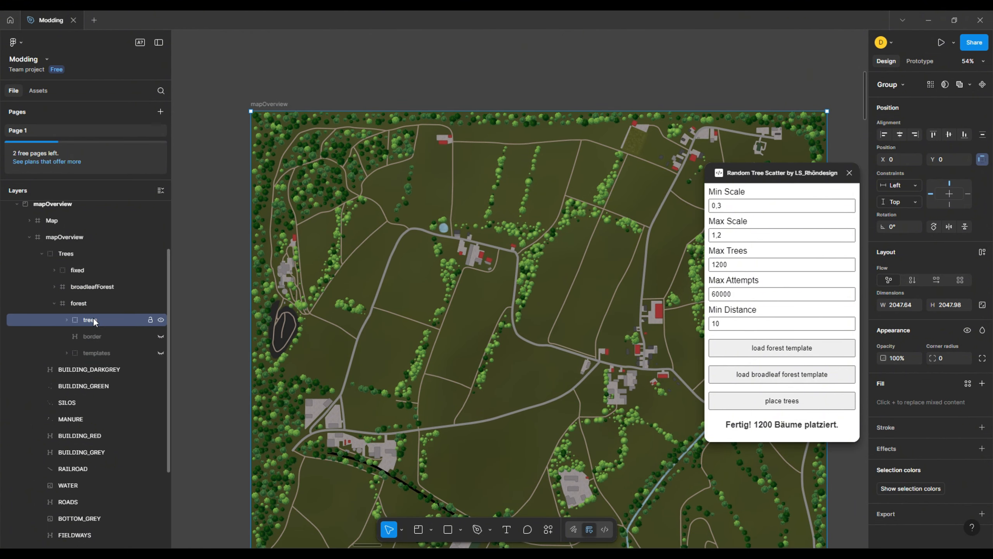
click(99, 333)
click(160, 352)
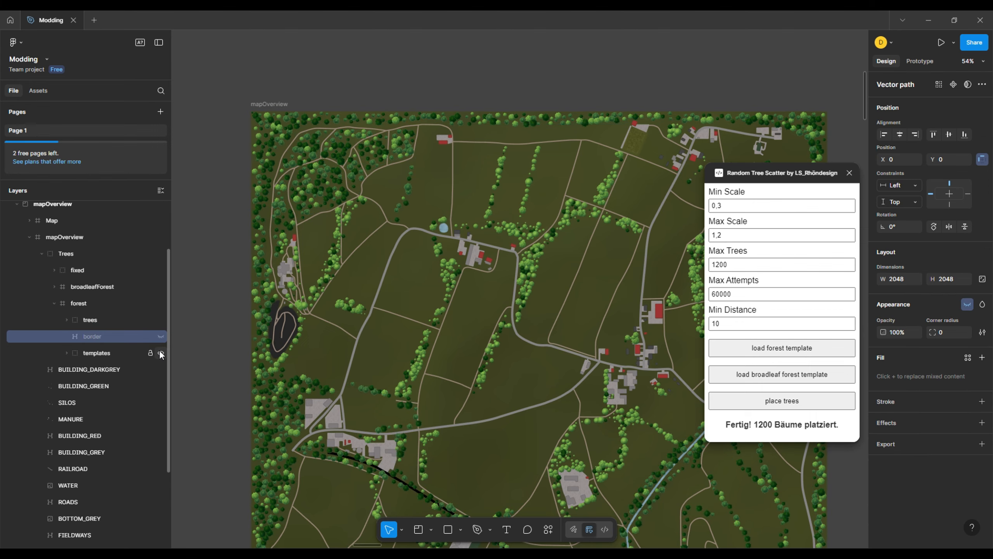
click(160, 337)
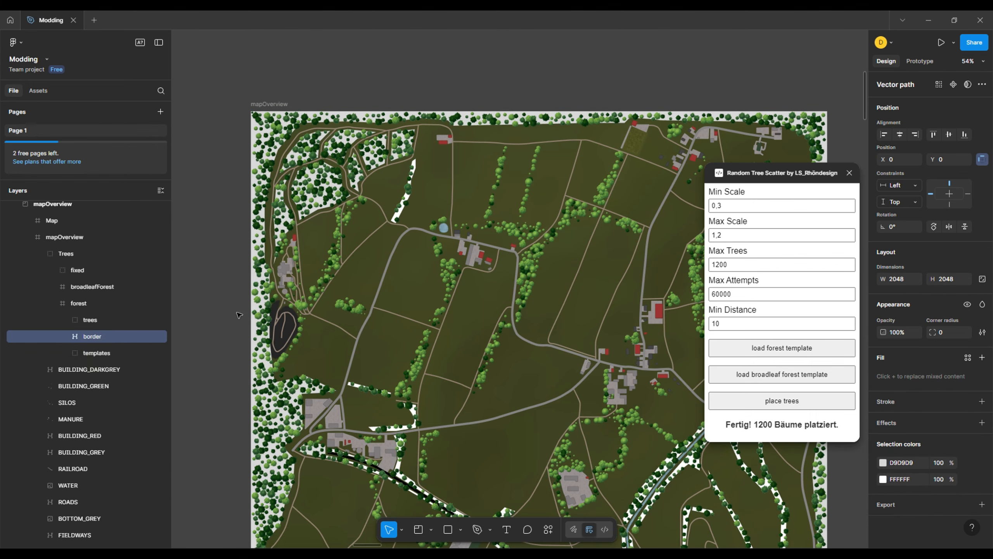
Examine the forest border areas across the whole map and hide the border layer again
scroll(502, 325, down, 5)
scroll(502, 324, up, 1)
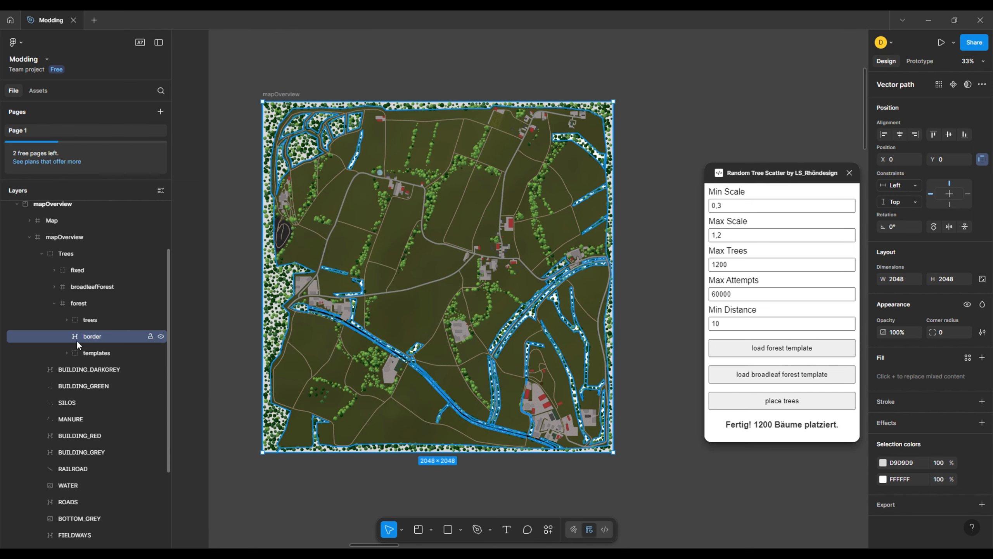
click(161, 337)
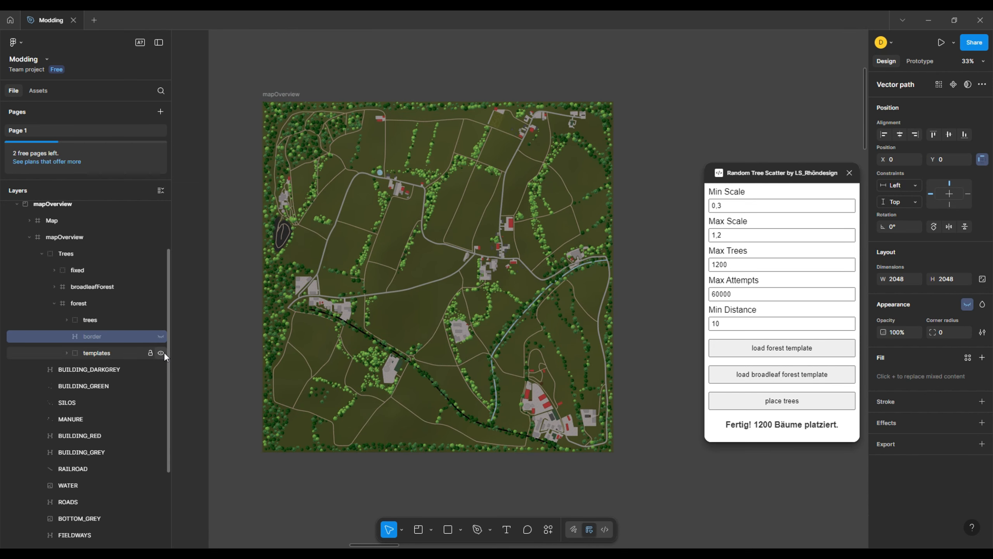
Select the forest frame's templates group, examine its tree images up close, and collapse the forest frame
click(100, 349)
scroll(309, 407, up, 15)
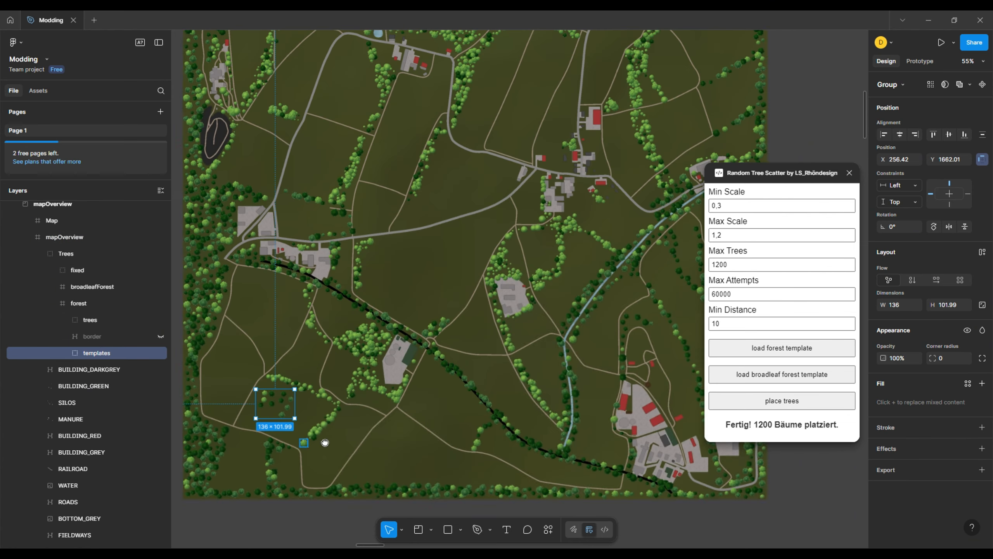
scroll(432, 294, up, 3)
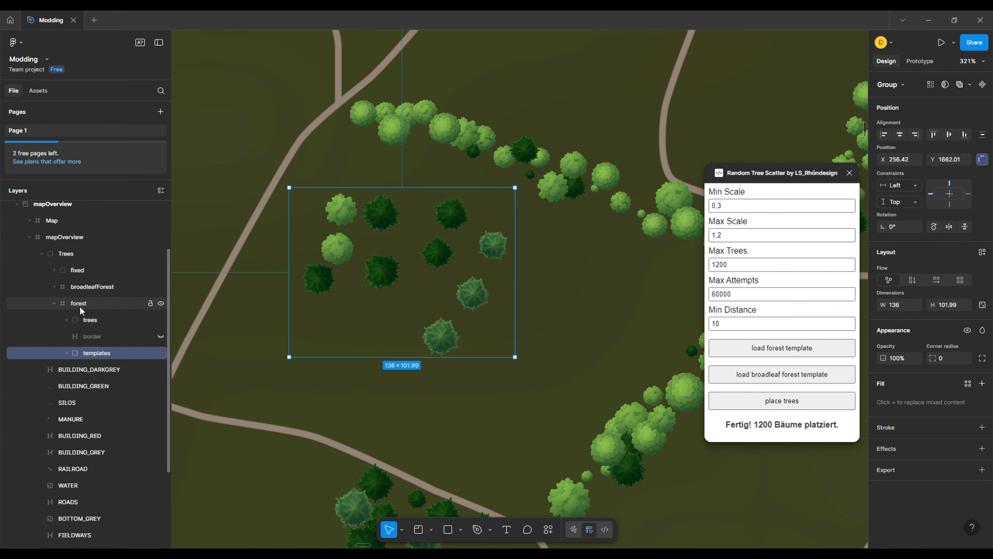
click(54, 304)
click(54, 304)
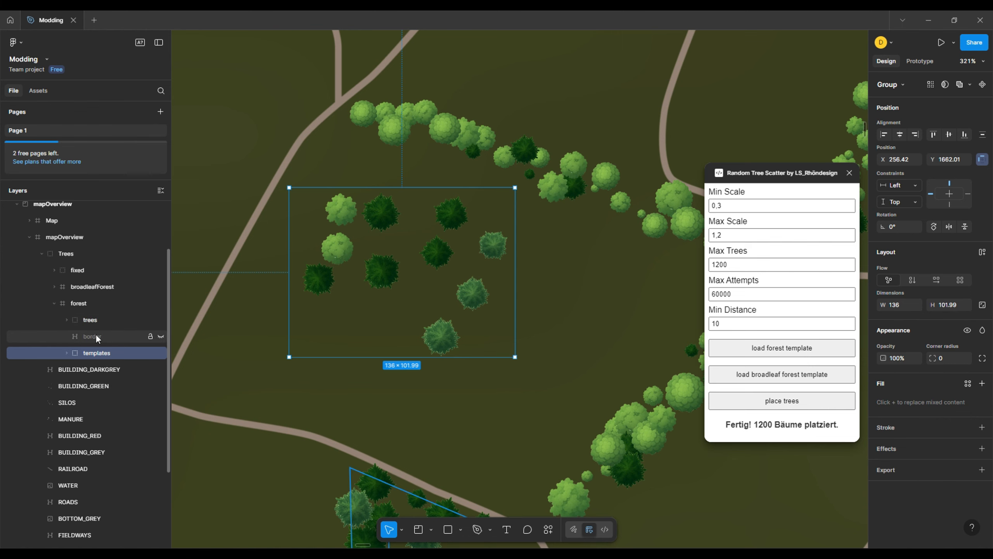
click(55, 305)
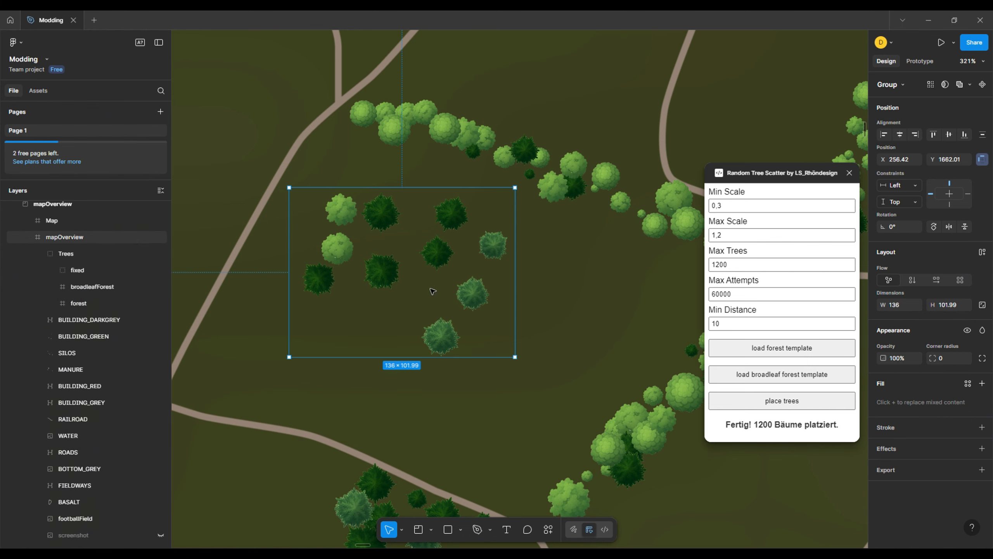
Examine the tree cover over the whole mapOverview frame and around the central fields and roads
scroll(549, 355, down, 10)
scroll(599, 330, down, 5)
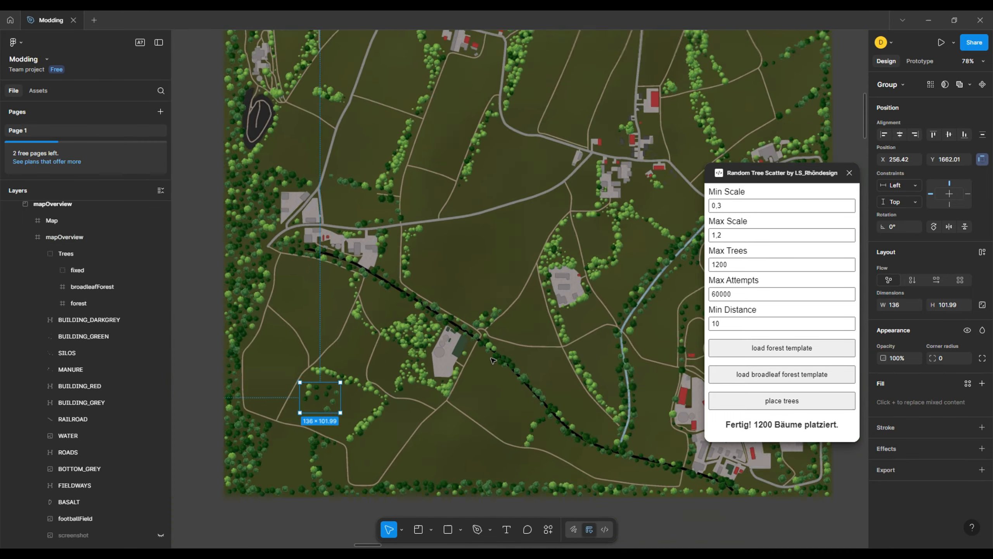
scroll(546, 348, down, 1)
scroll(546, 348, right, 1)
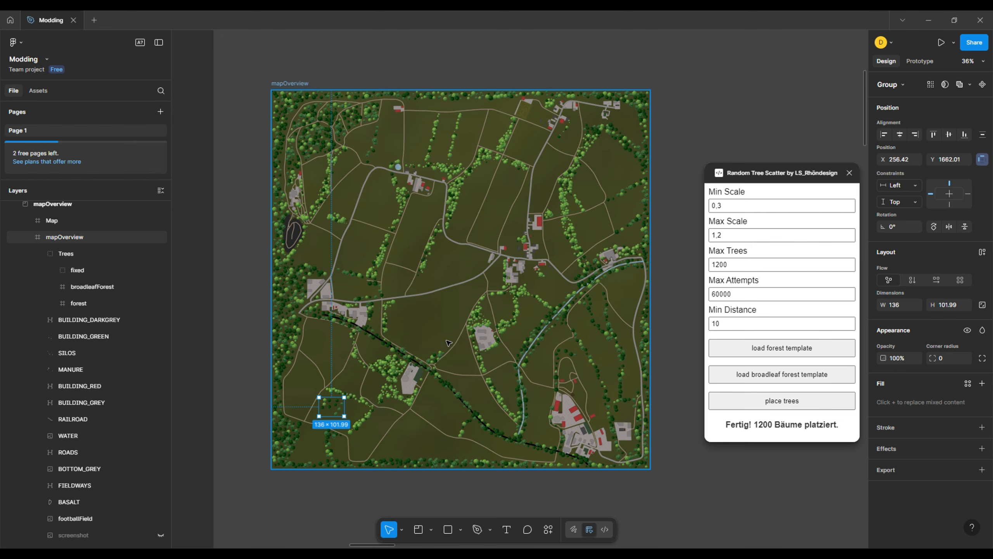
scroll(424, 315, up, 10)
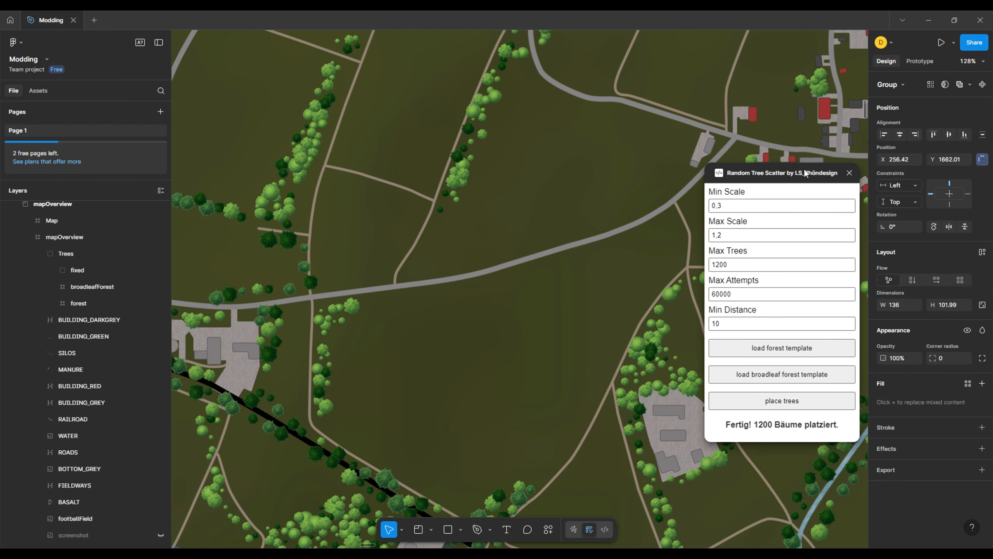
Close the Random Tree Scatter plugin and show the complete mapOverview frame on the canvas
click(849, 173)
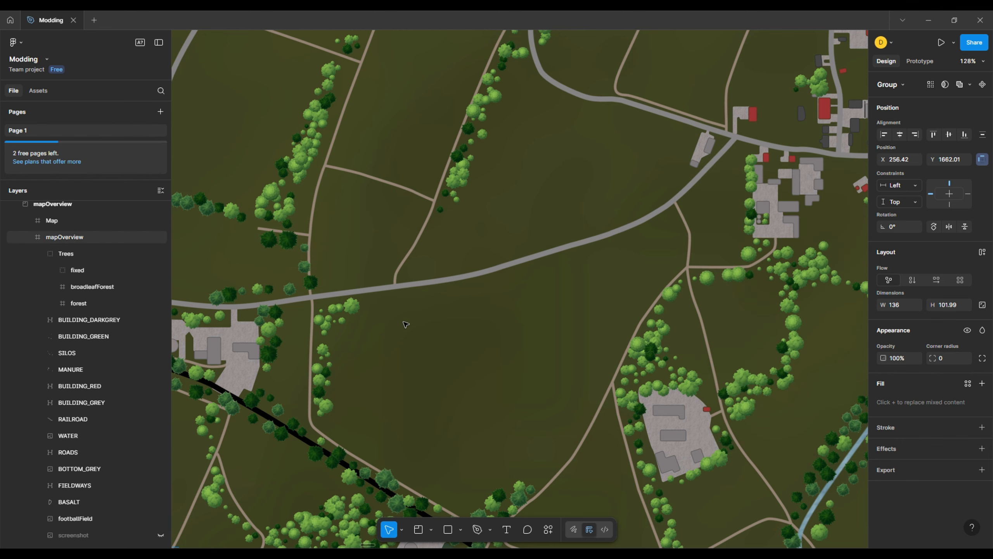
scroll(495, 365, down, 7)
drag(634, 418, 624, 369)
scroll(624, 372, up, 2)
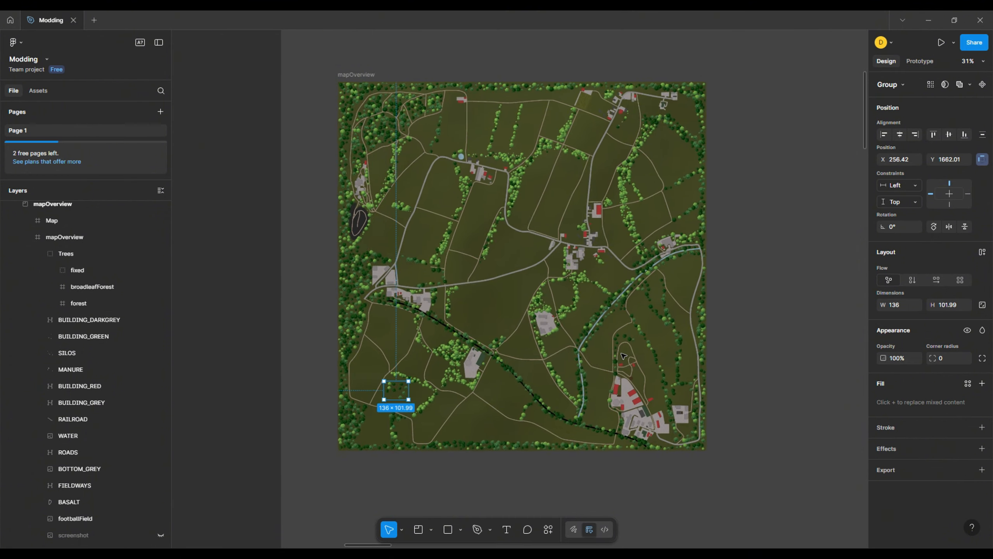
scroll(676, 369, up, 2)
scroll(677, 369, left, 1)
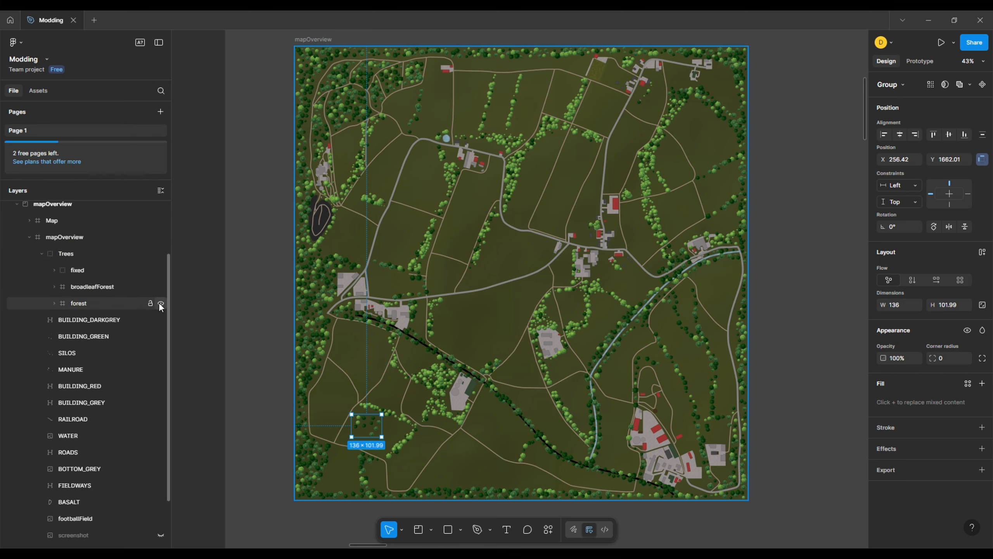
Expand the forest frame, hide its templates group while keeping the border layer hidden, and clear the selection
click(161, 304)
click(160, 303)
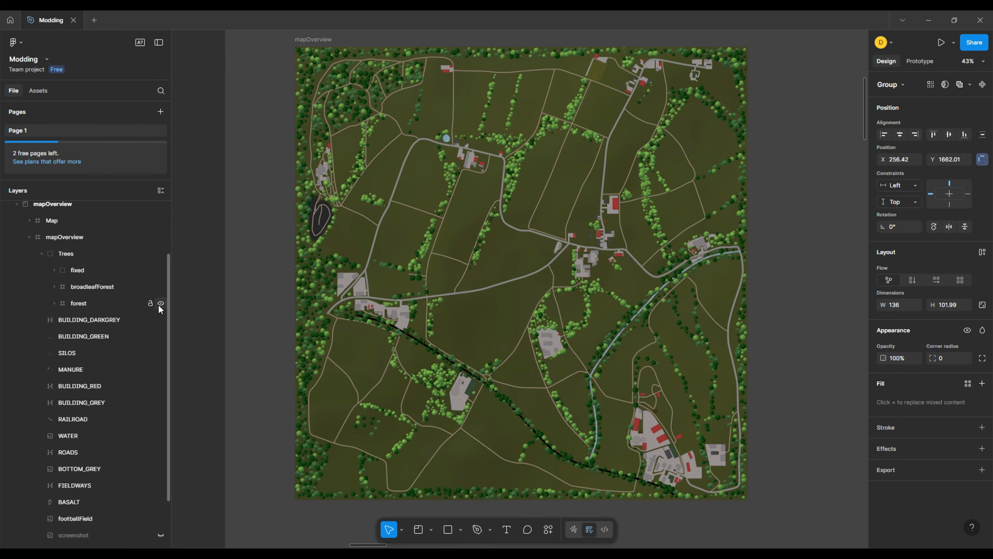
click(54, 303)
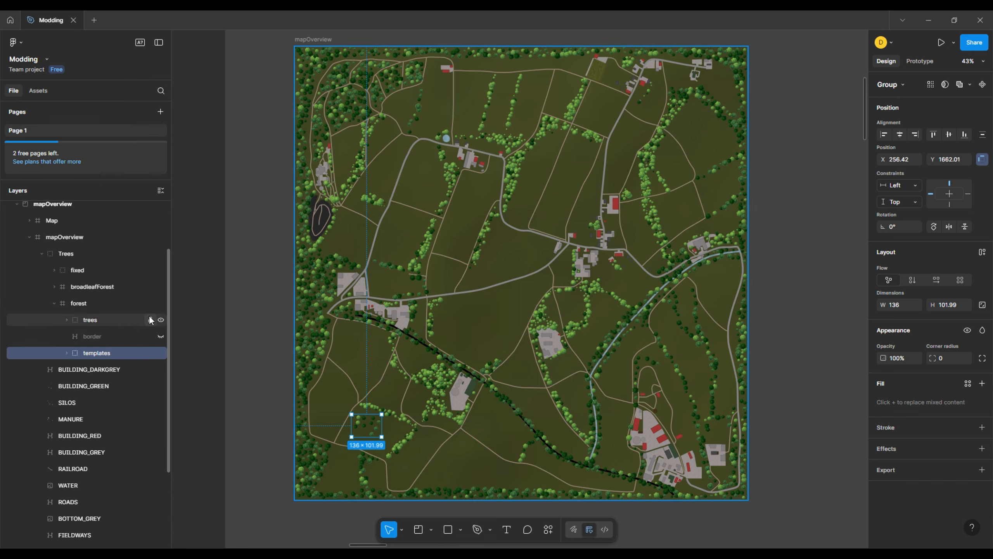
click(161, 336)
click(161, 336)
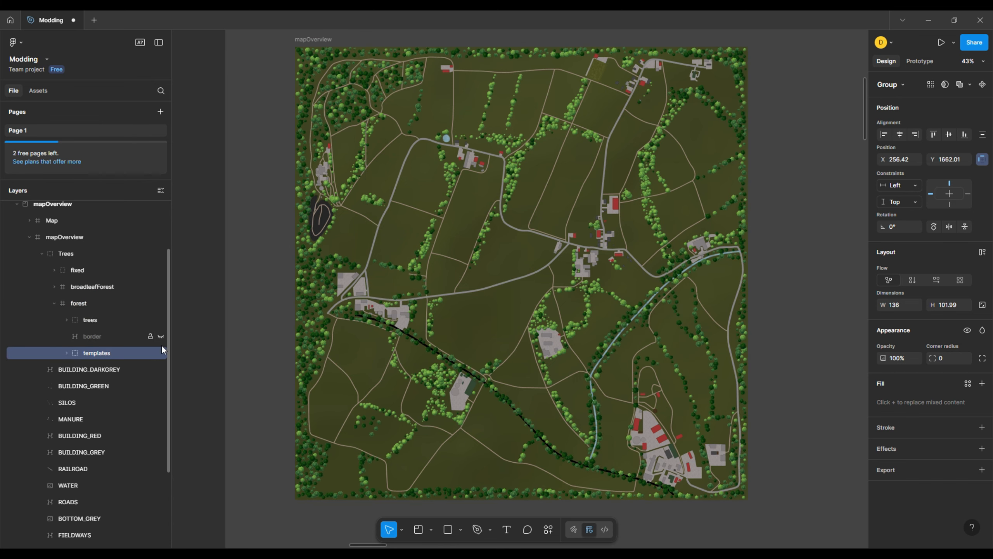
click(160, 354)
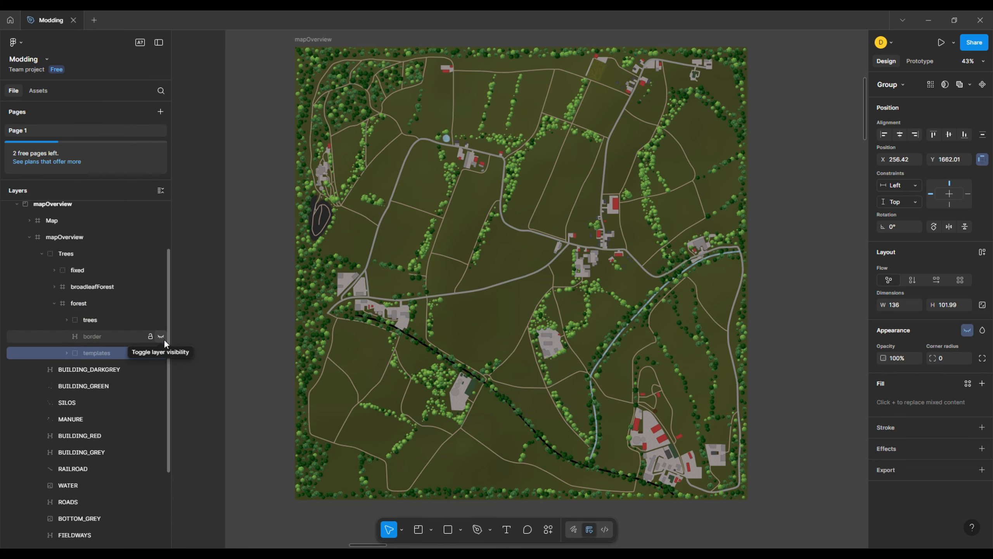
click(828, 293)
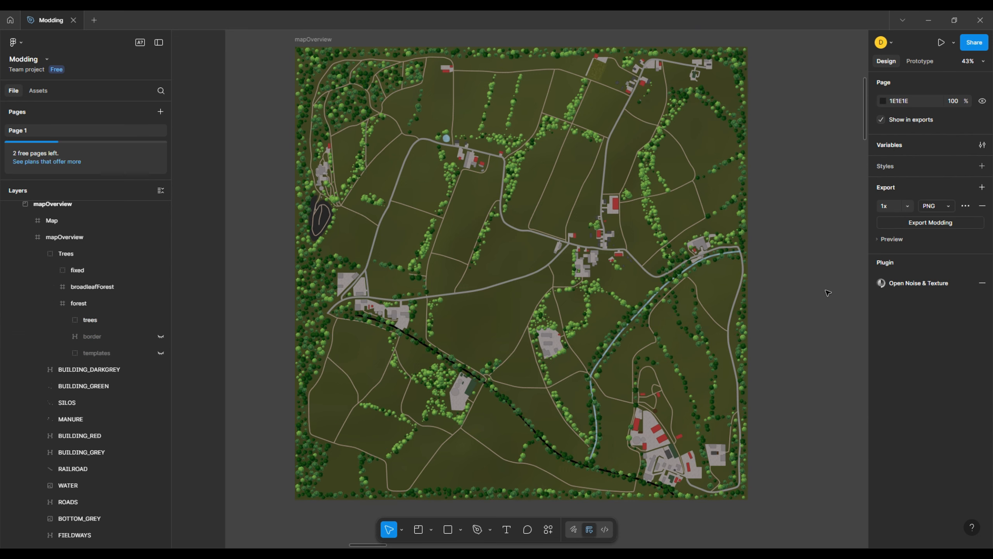